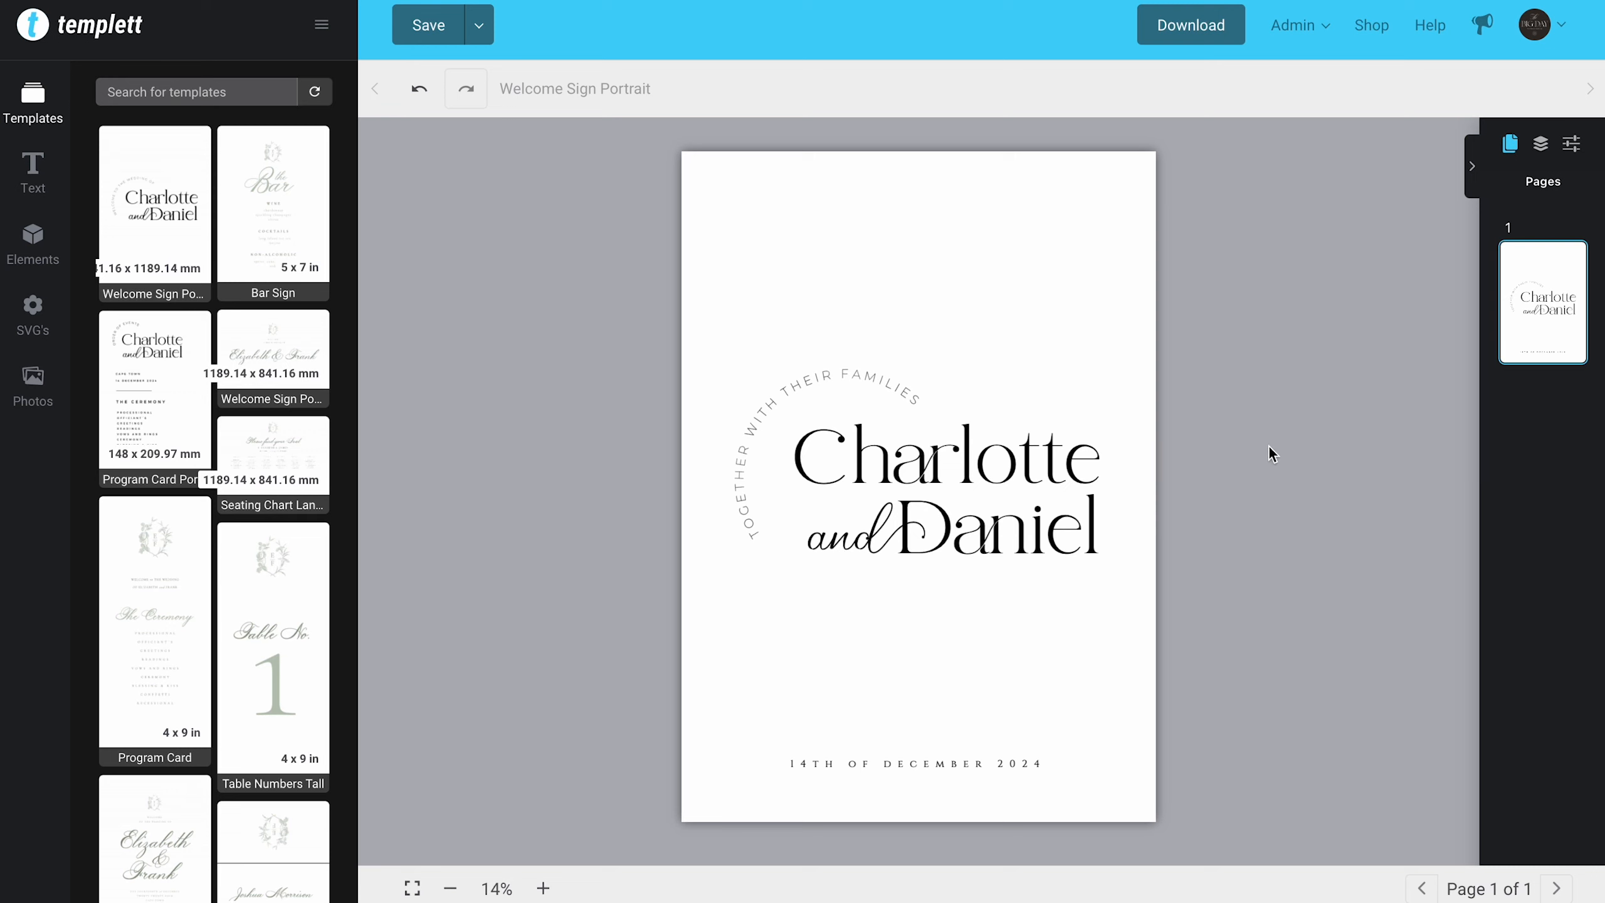
Step: Replace the upper name on the welcome sign with the new first name
{"action": "left_click", "coordinate": [1039, 460]}
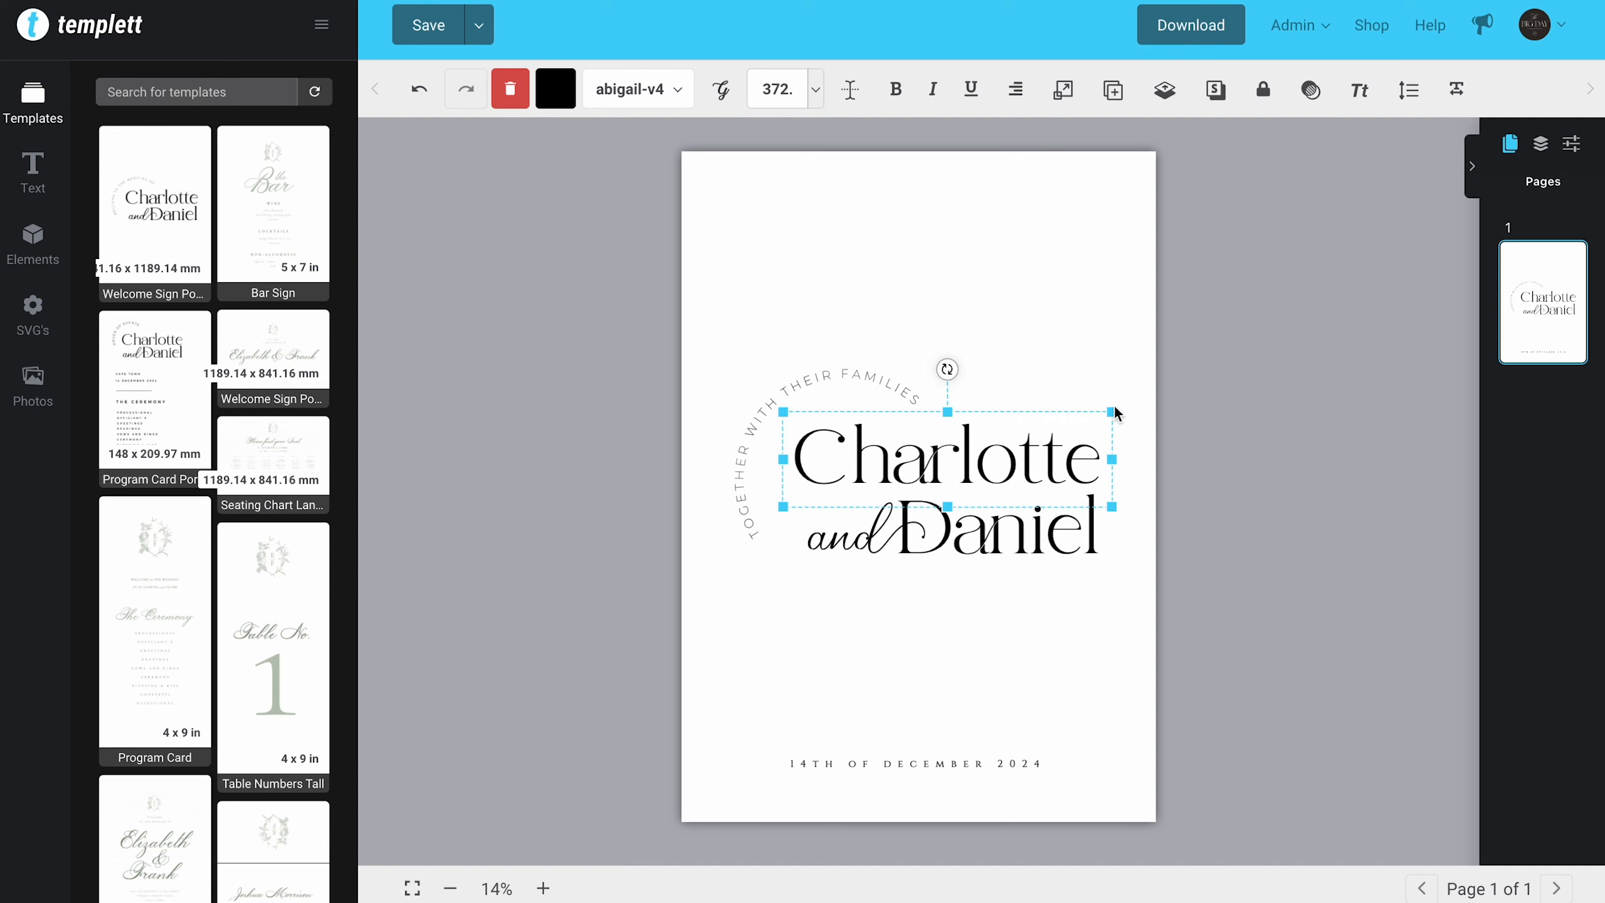
{"action": "double_click", "coordinate": [967, 455]}
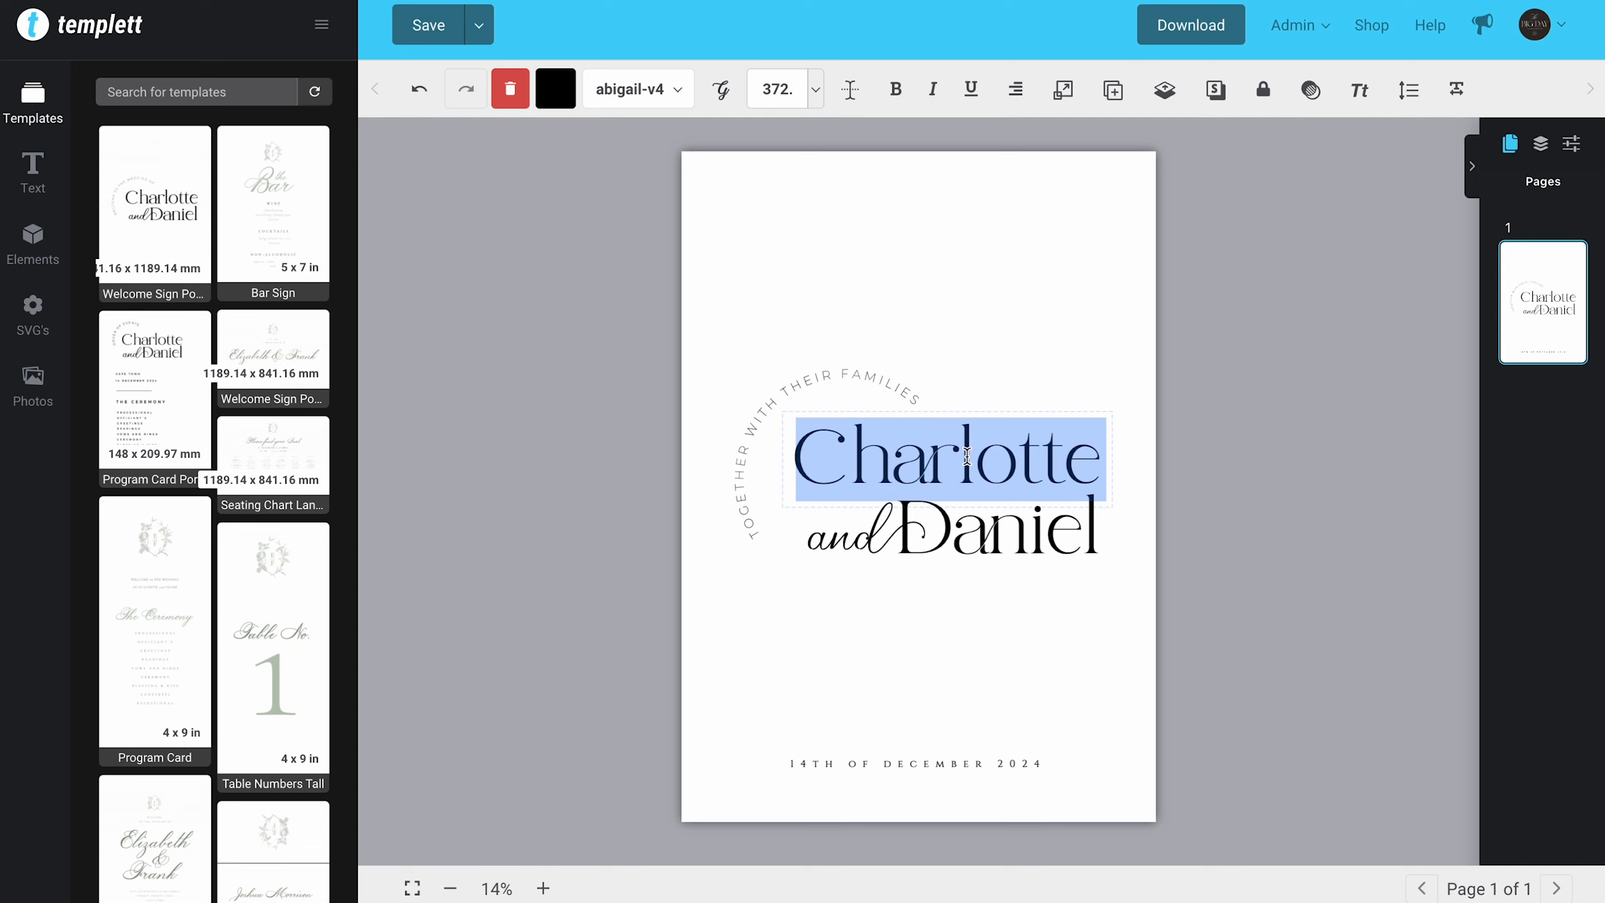
{"action": "type", "text": "Candice"}
{"action": "left_click", "coordinate": [1052, 648]}
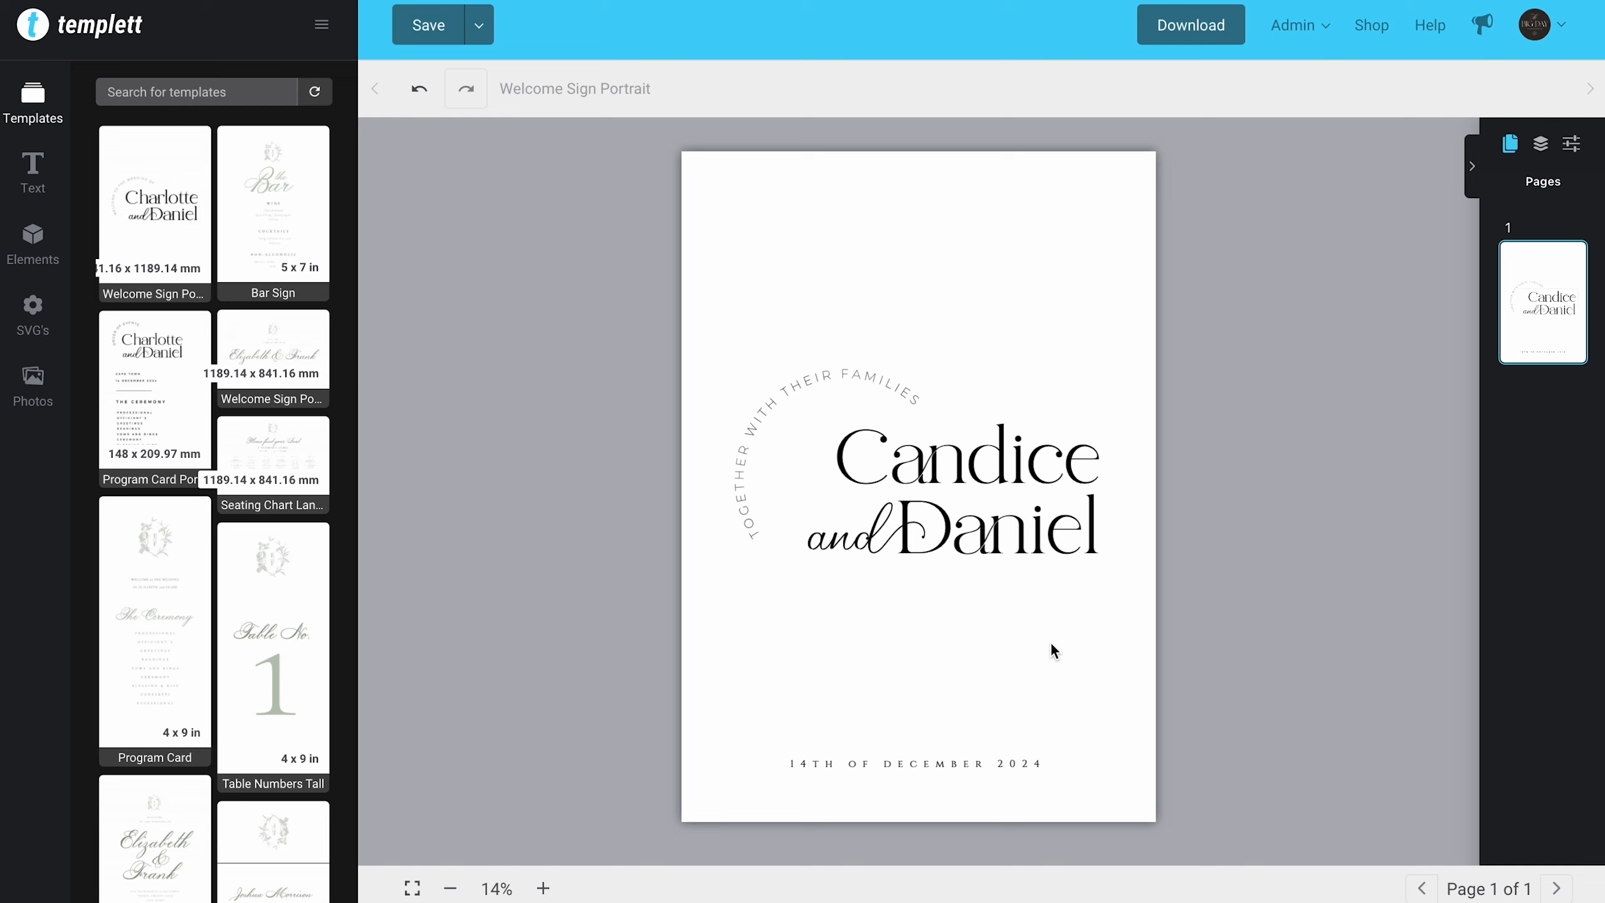
Step: Replace the swash "d" at the end of the word "and" with a plain "d"
{"action": "left_click", "coordinate": [884, 559]}
{"action": "double_click", "coordinate": [857, 538]}
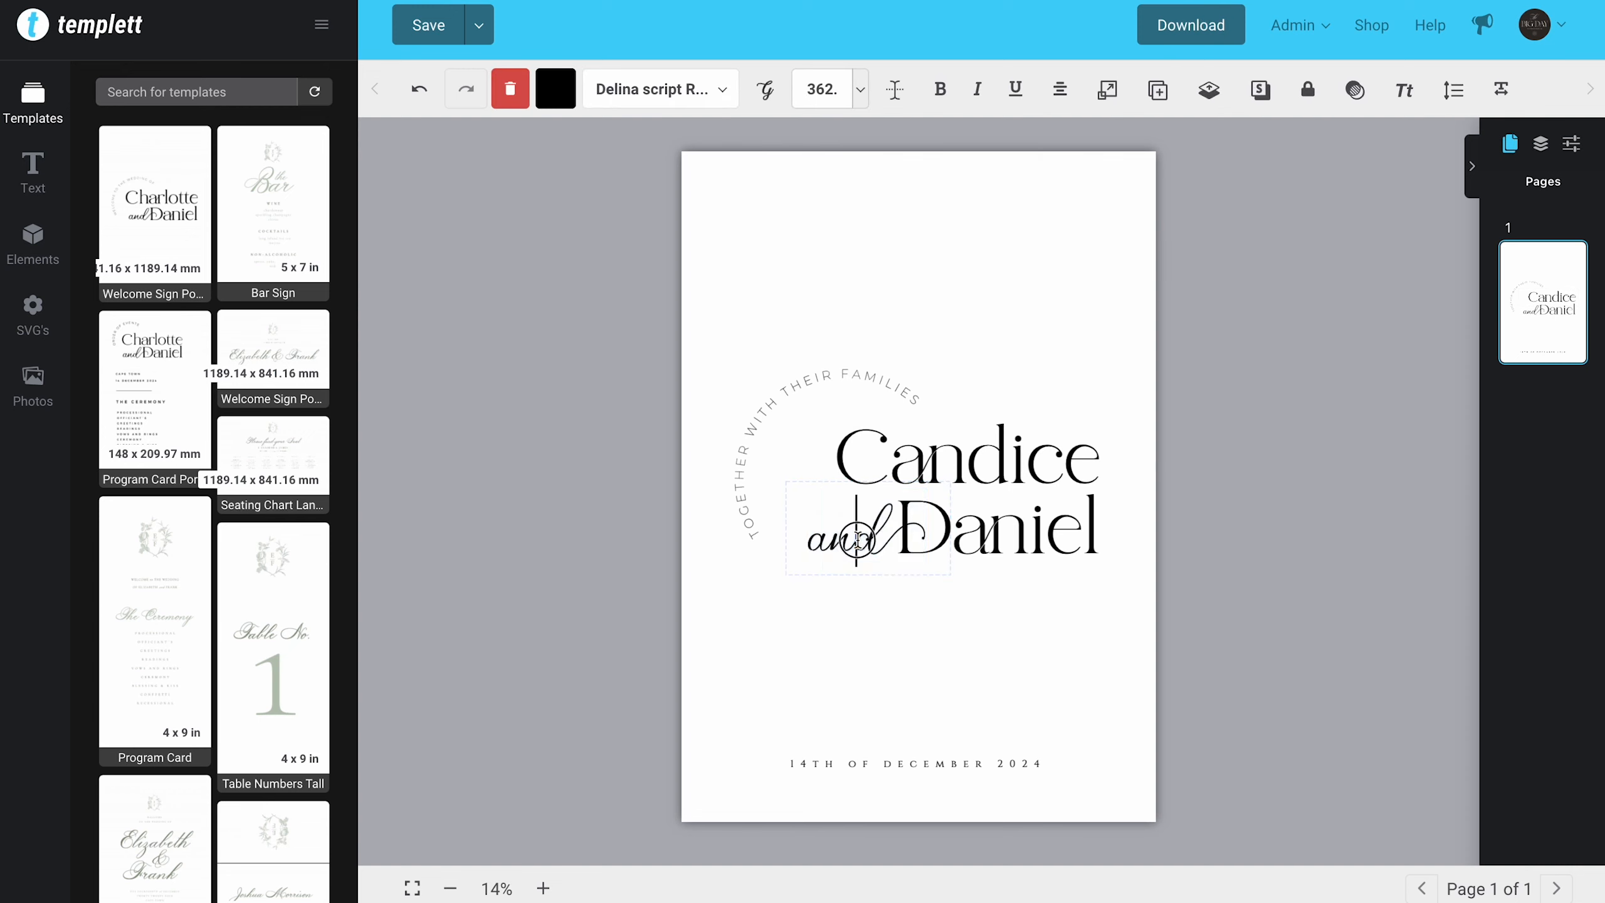
{"action": "left_click_drag", "start_coordinate": [856, 539], "coordinate": [900, 540]}
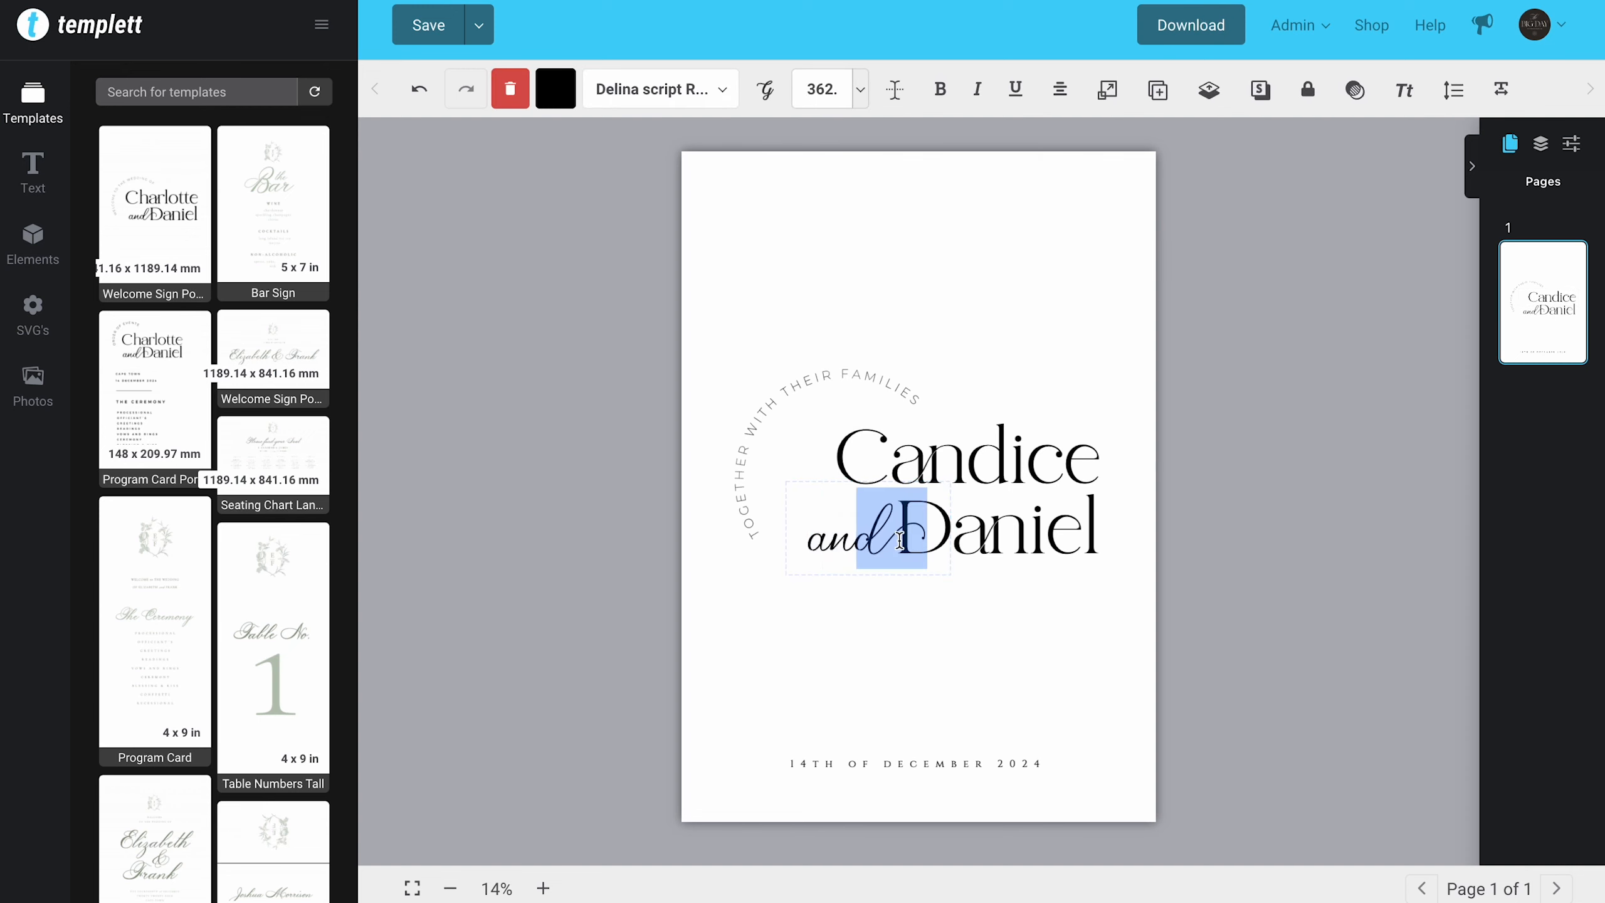
{"action": "left_click", "coordinate": [935, 680]}
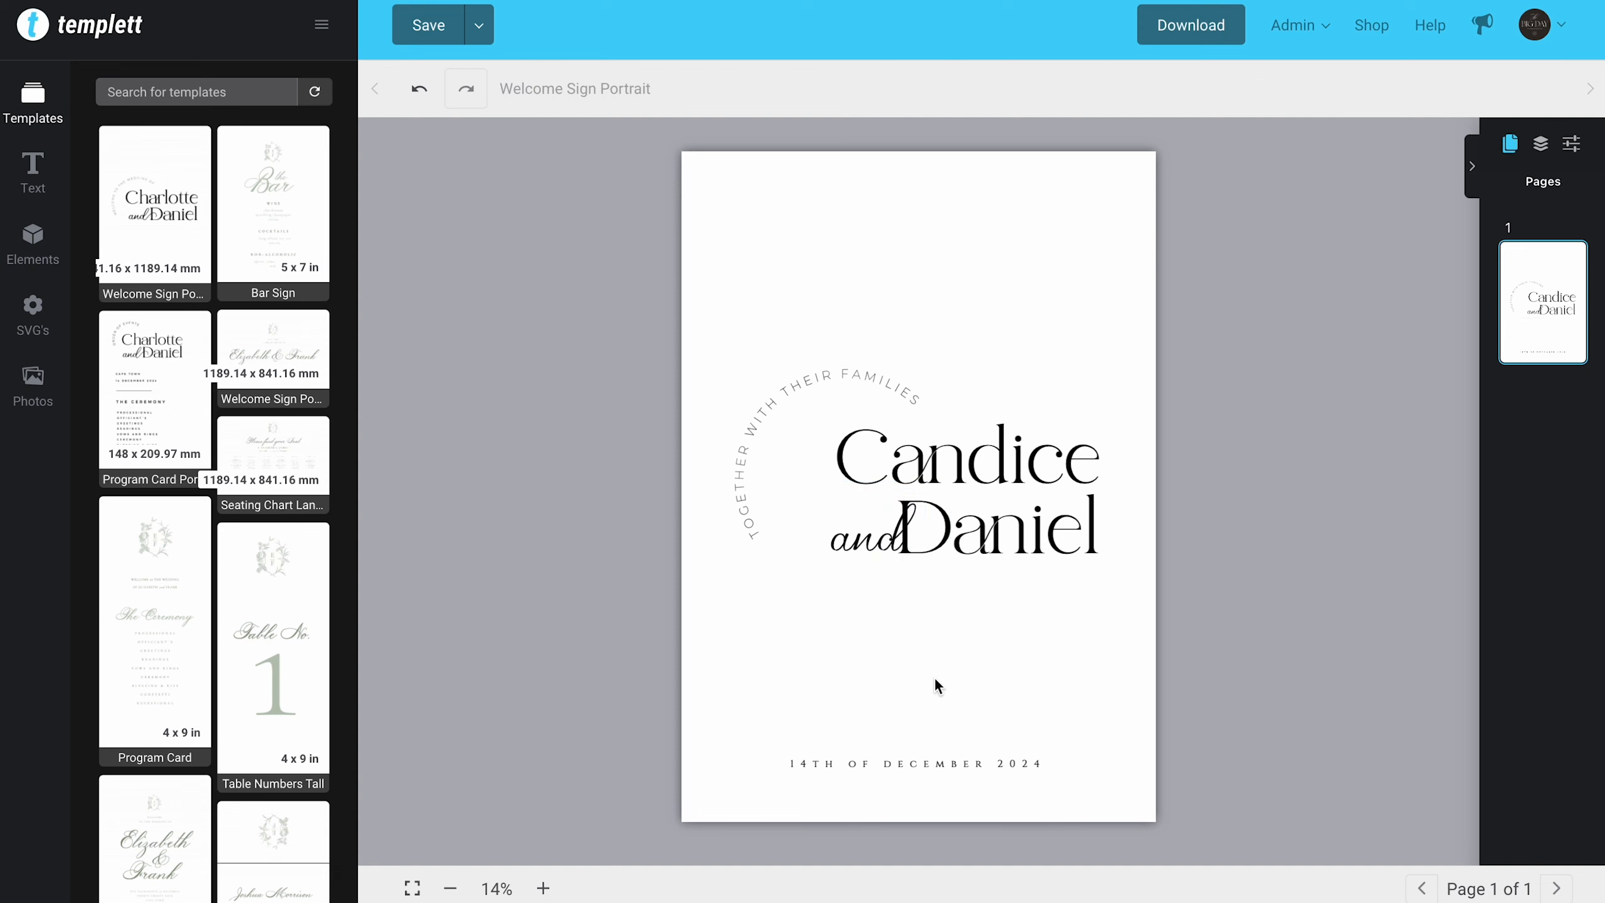
Step: Replace the last letter of "and" with an alternate glyph from the script font, settling on the "d" with a trailing swash
{"action": "double_click", "coordinate": [890, 542]}
{"action": "left_click", "coordinate": [888, 547]}
{"action": "key", "text": "Delete"}
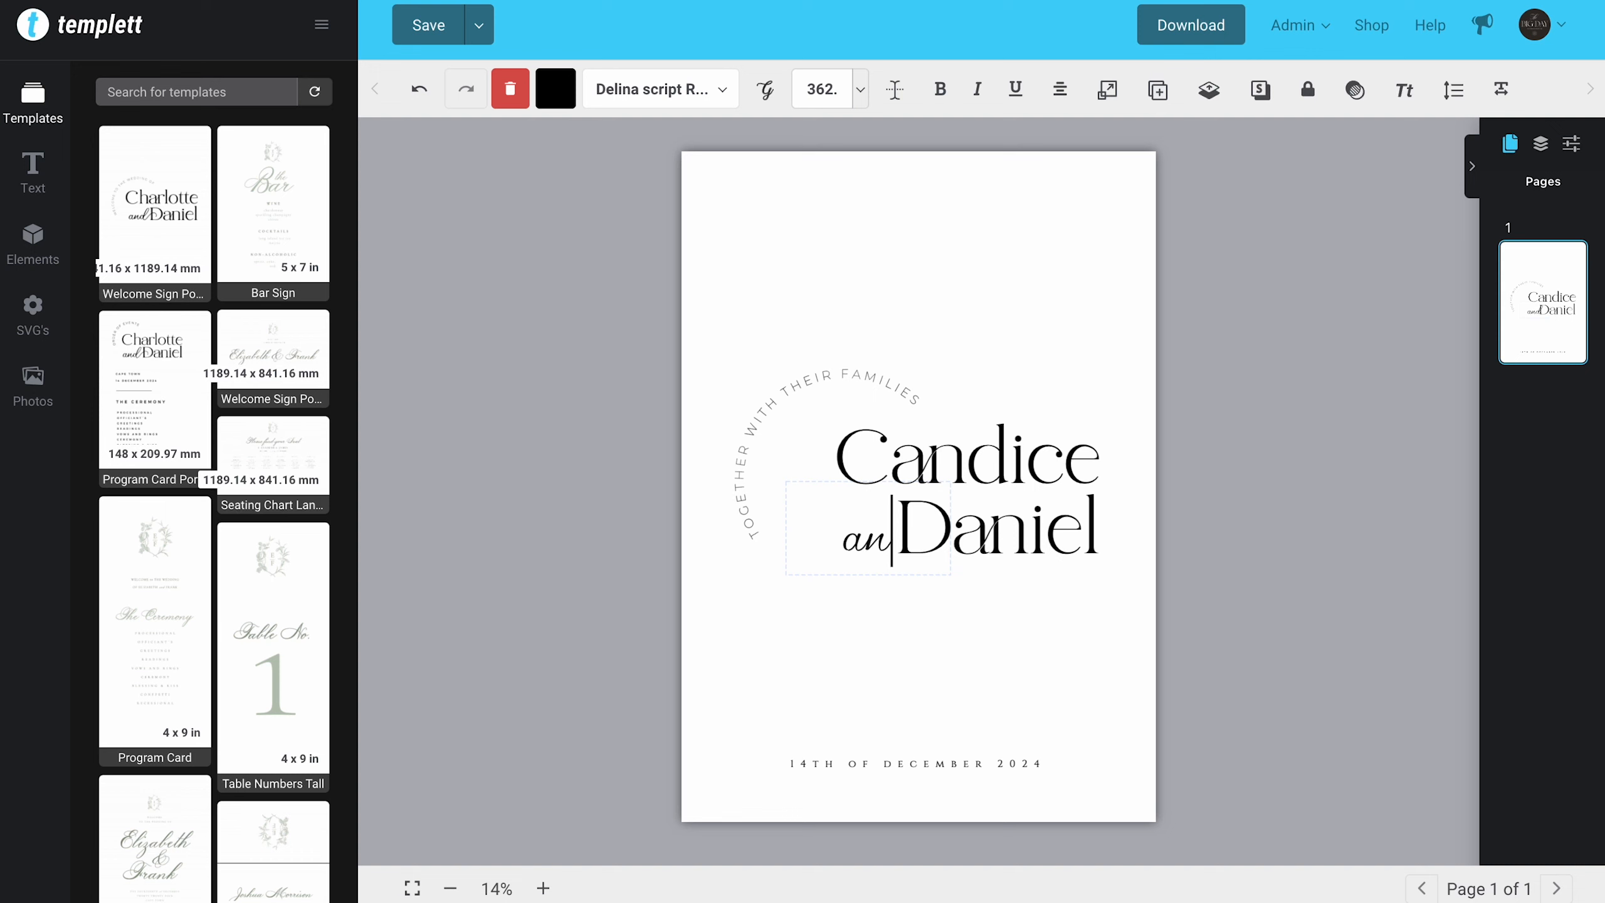
{"action": "left_click", "coordinate": [766, 94]}
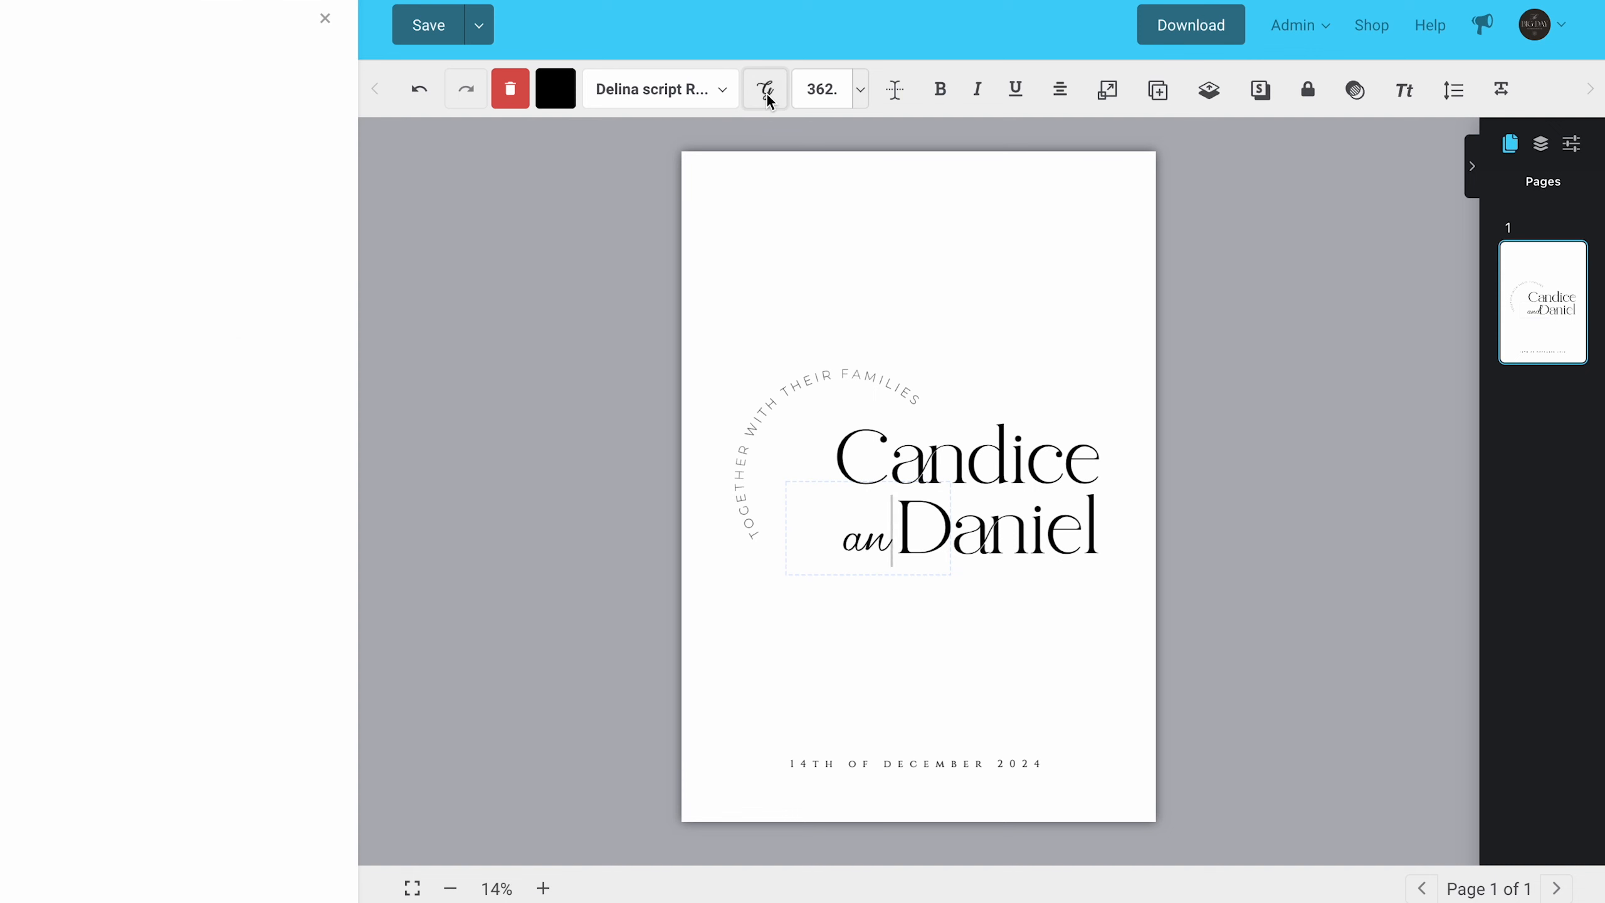
{"action": "scroll", "coordinate": [66, 620], "scroll_direction": "down", "scroll_amount": 10}
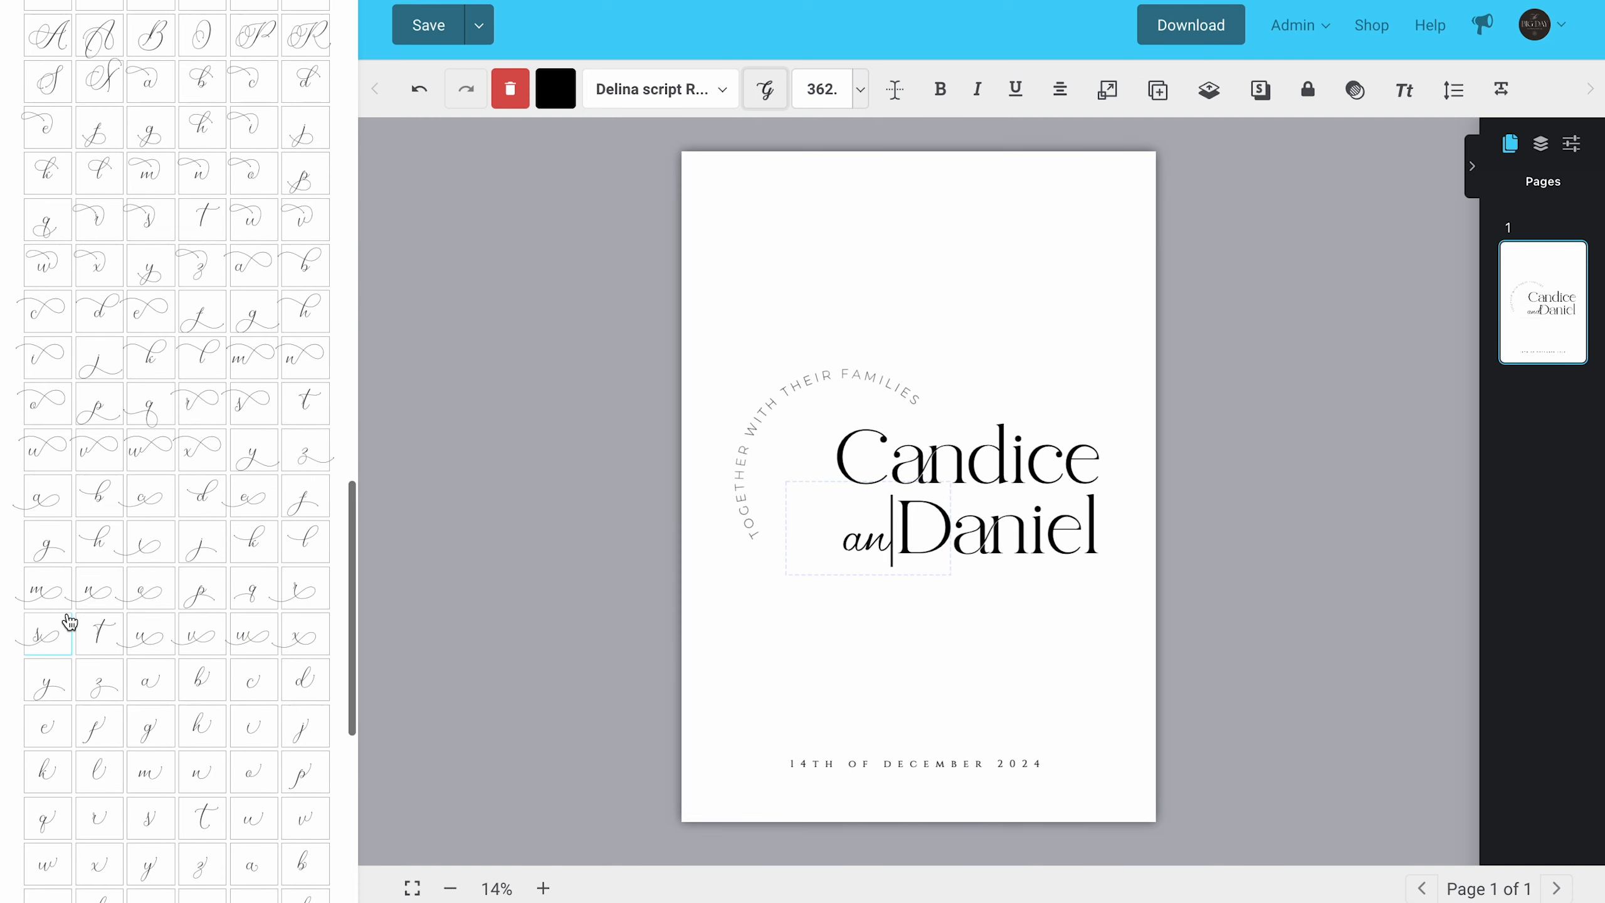
{"action": "left_click", "coordinate": [302, 94]}
{"action": "scroll", "coordinate": [141, 595], "scroll_direction": "down", "scroll_amount": 10}
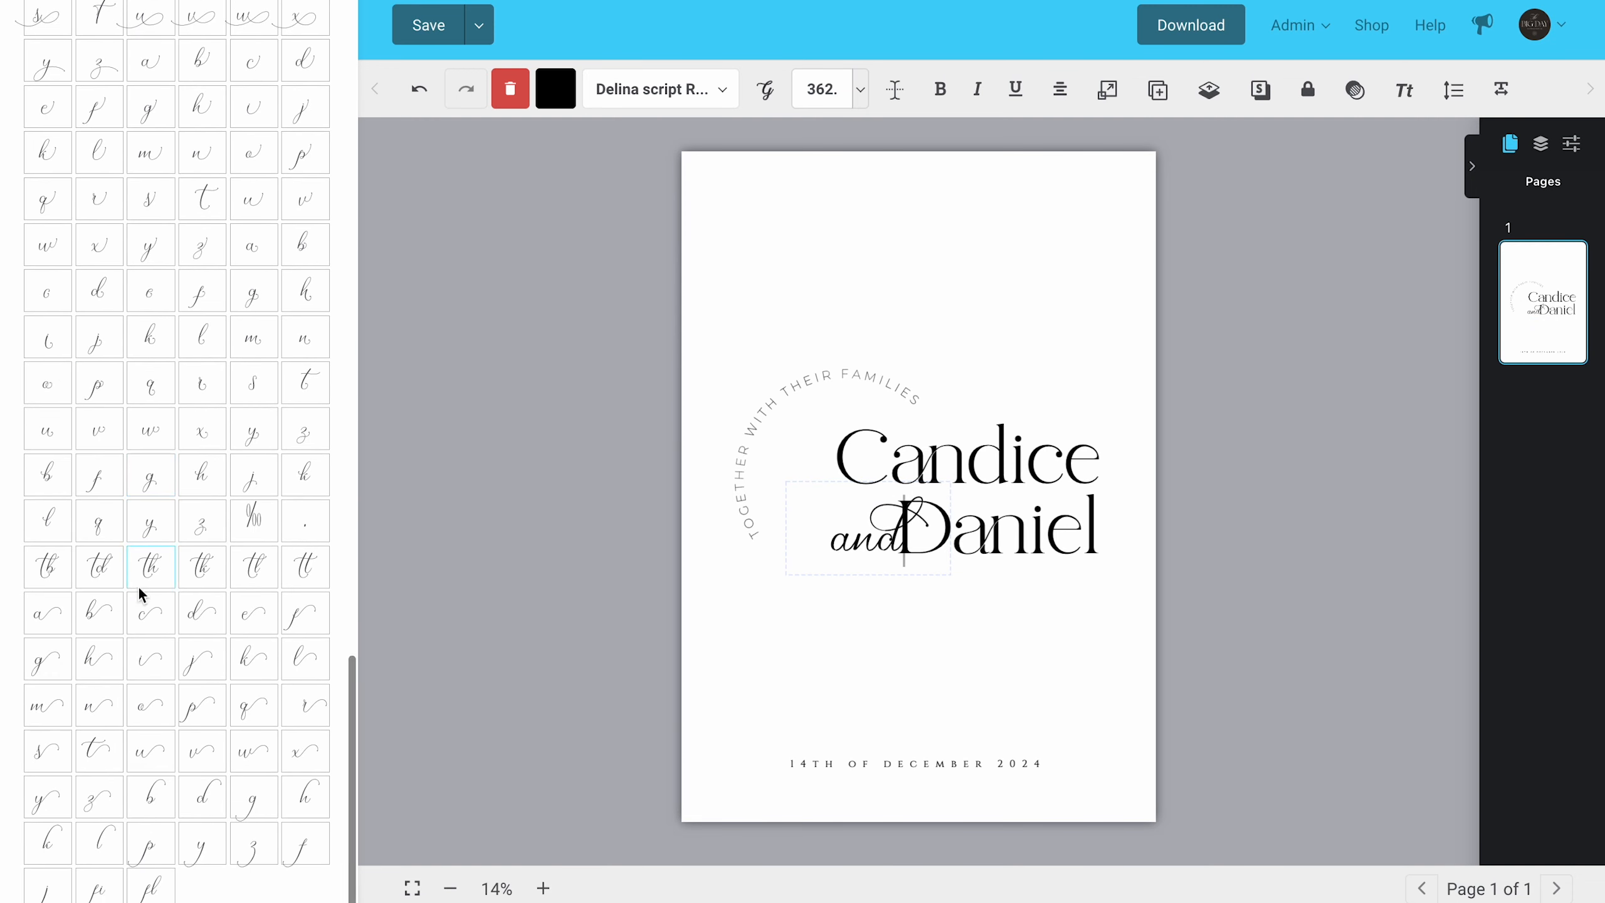
{"action": "left_click", "coordinate": [197, 616]}
{"action": "left_click", "coordinate": [922, 685]}
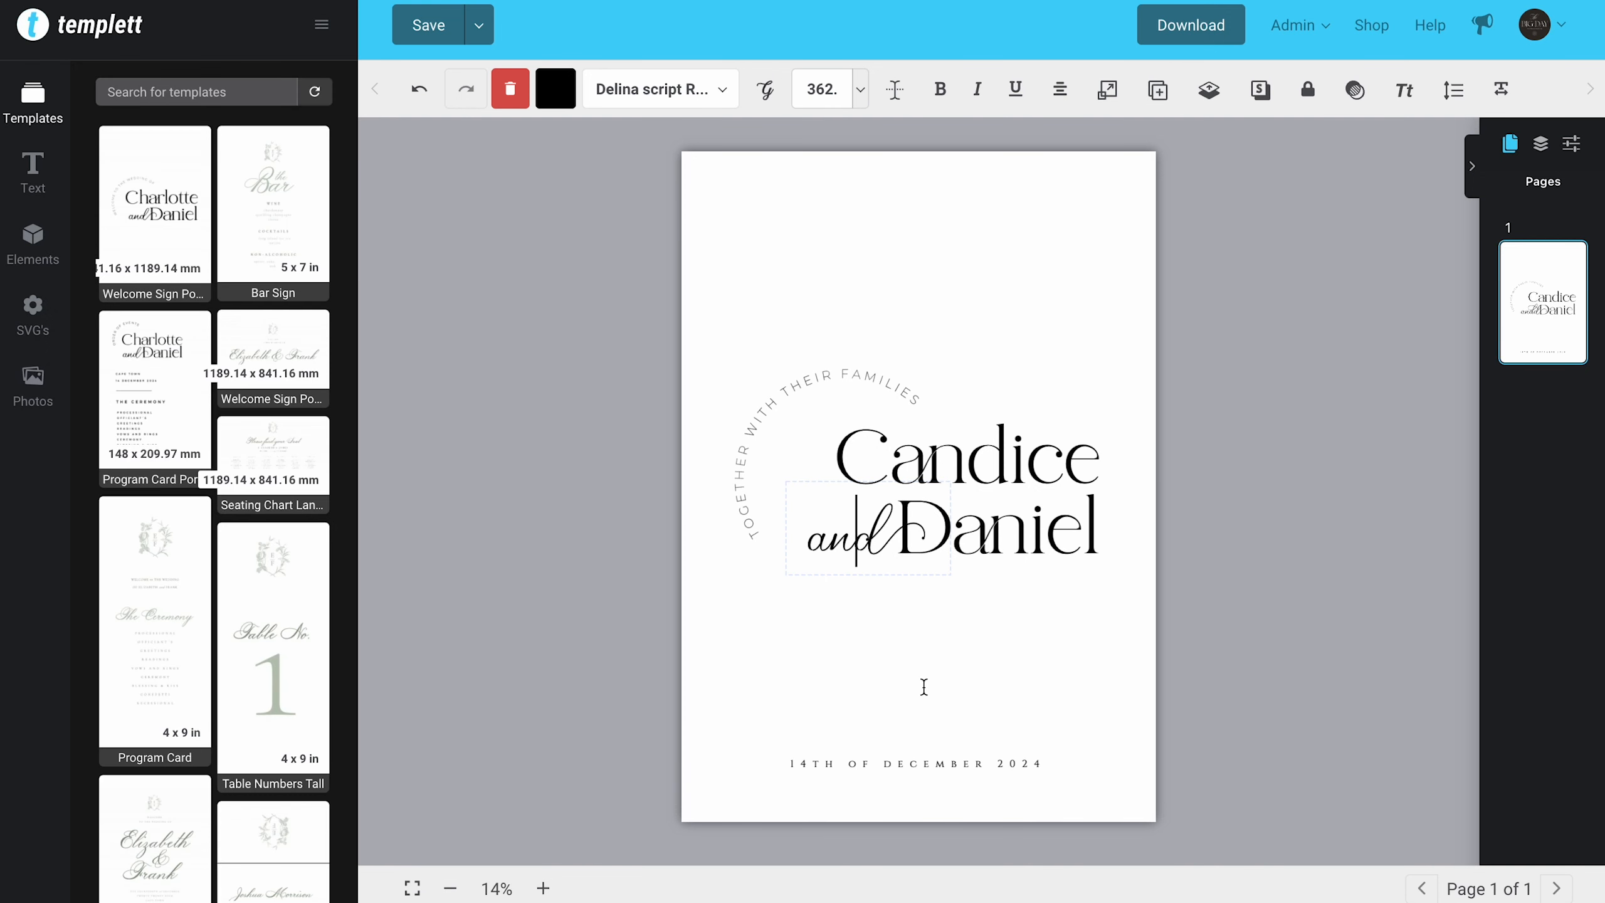
Step: Change the arched text beside the names to "WELCOME TO THE WEDDING OF"
{"action": "left_click", "coordinate": [810, 390]}
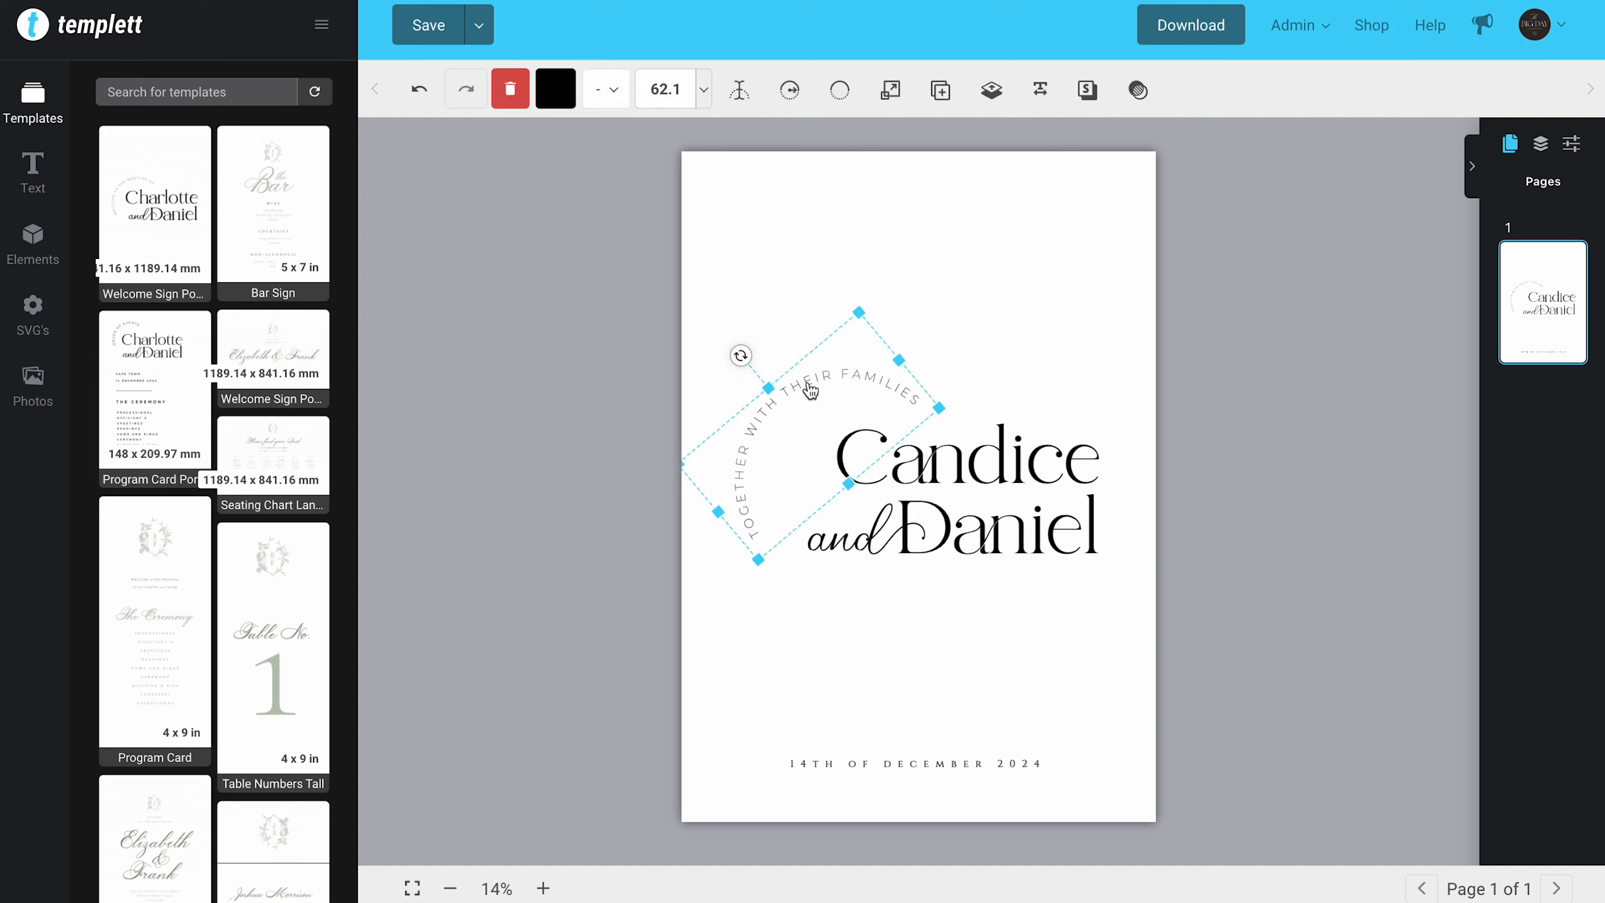
{"action": "double_click", "coordinate": [809, 386]}
{"action": "left_click_drag", "start_coordinate": [809, 382], "coordinate": [683, 467]}
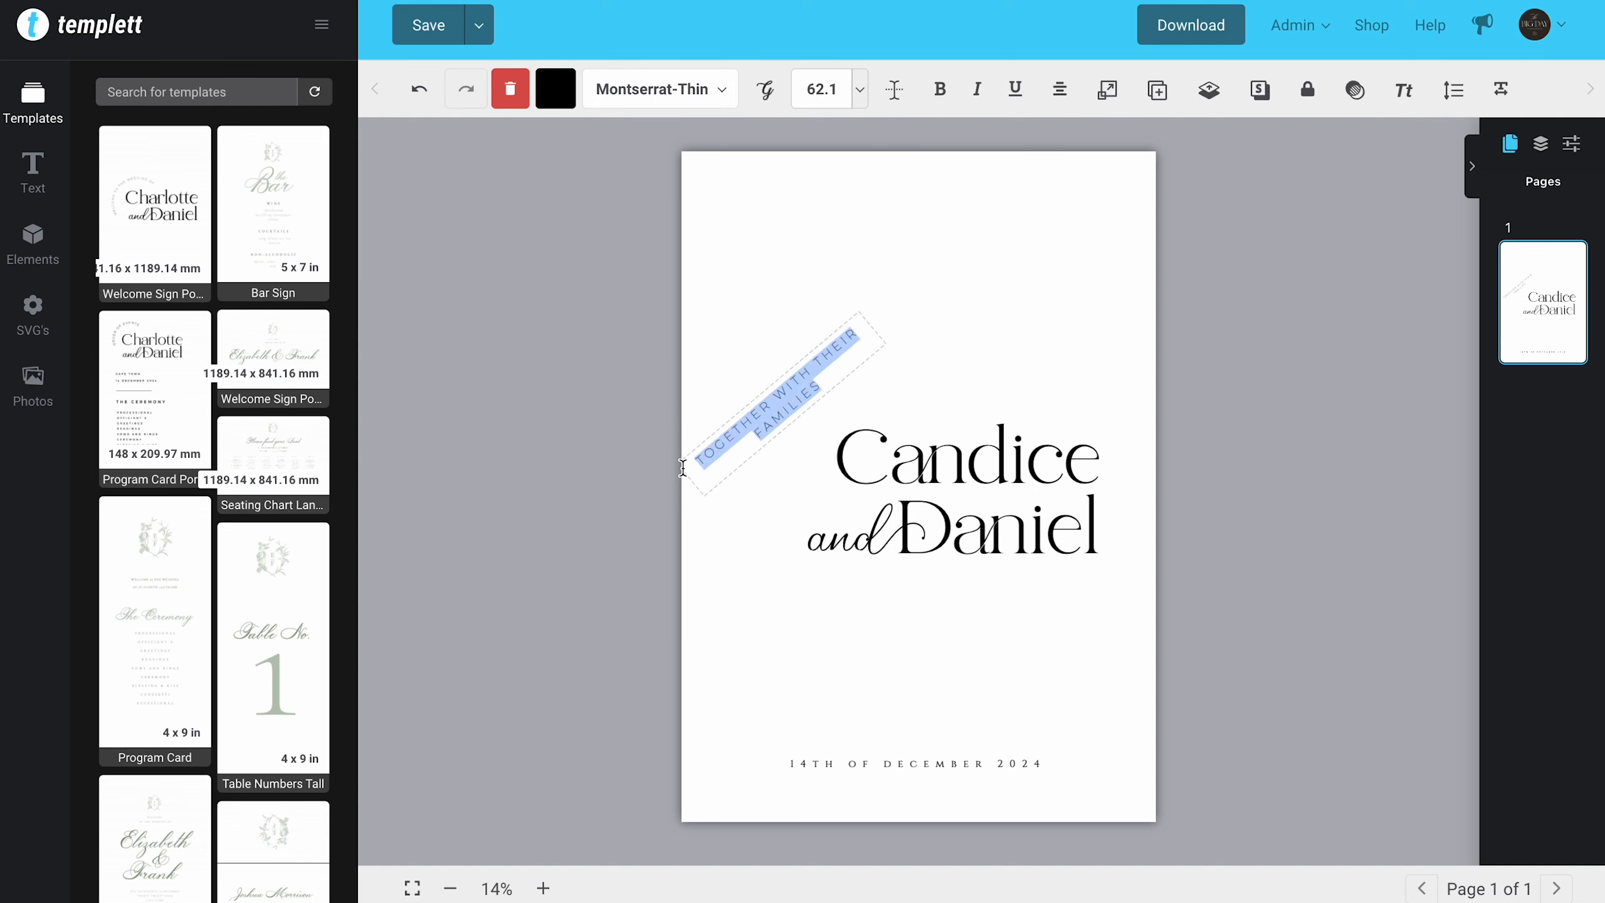
{"action": "type", "text": "WELCOME TO THE WEDDING OF"}
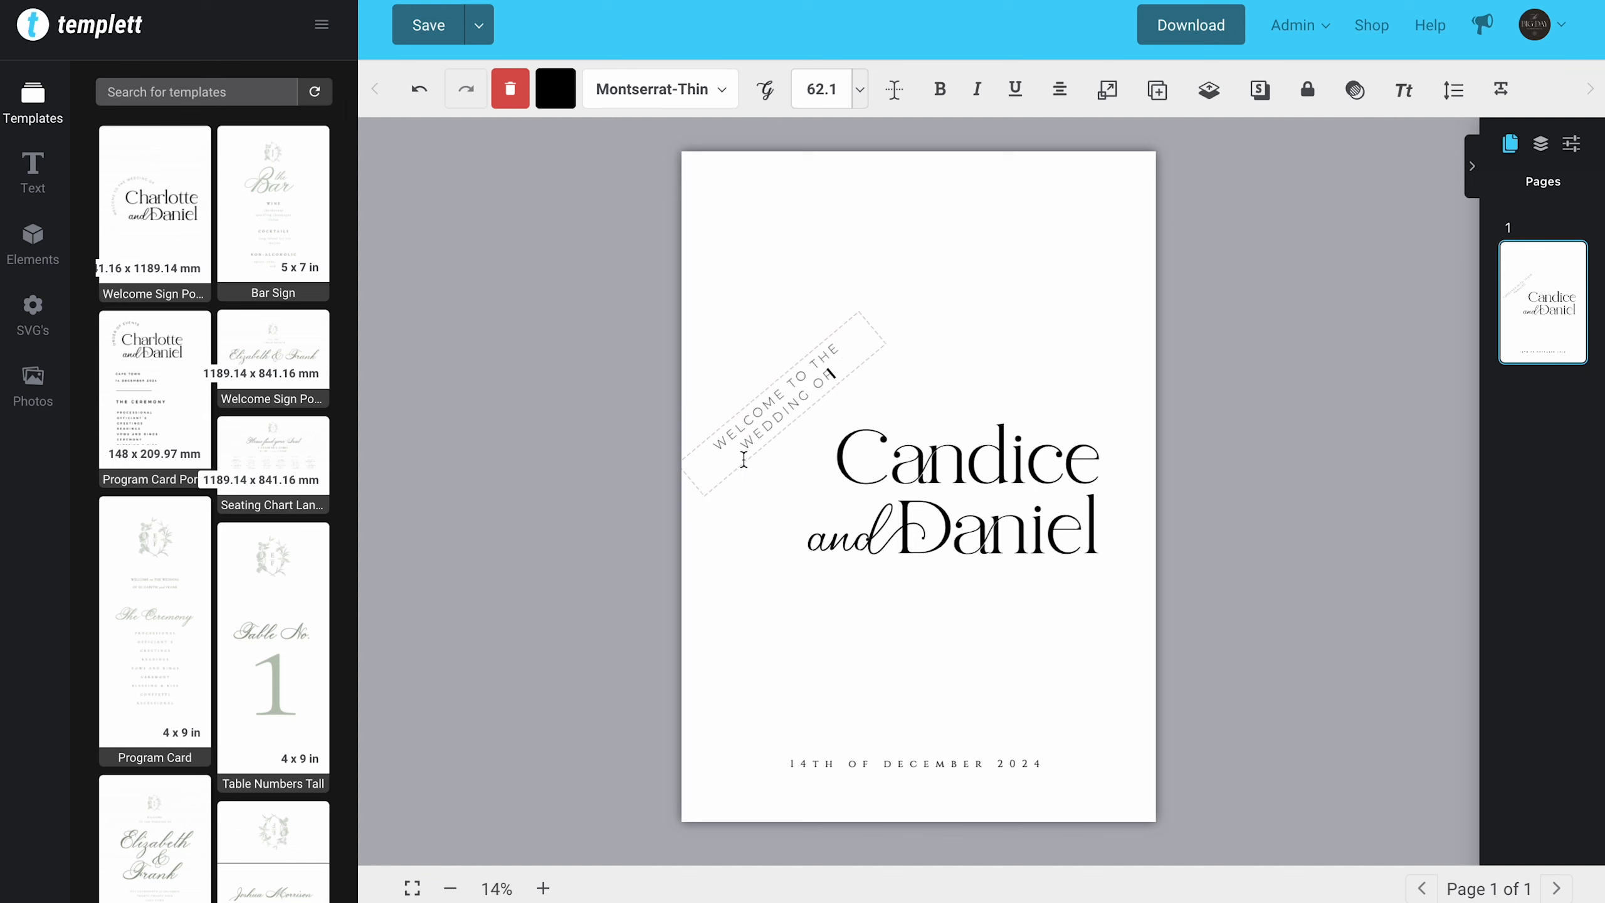
{"action": "left_click", "coordinate": [811, 710]}
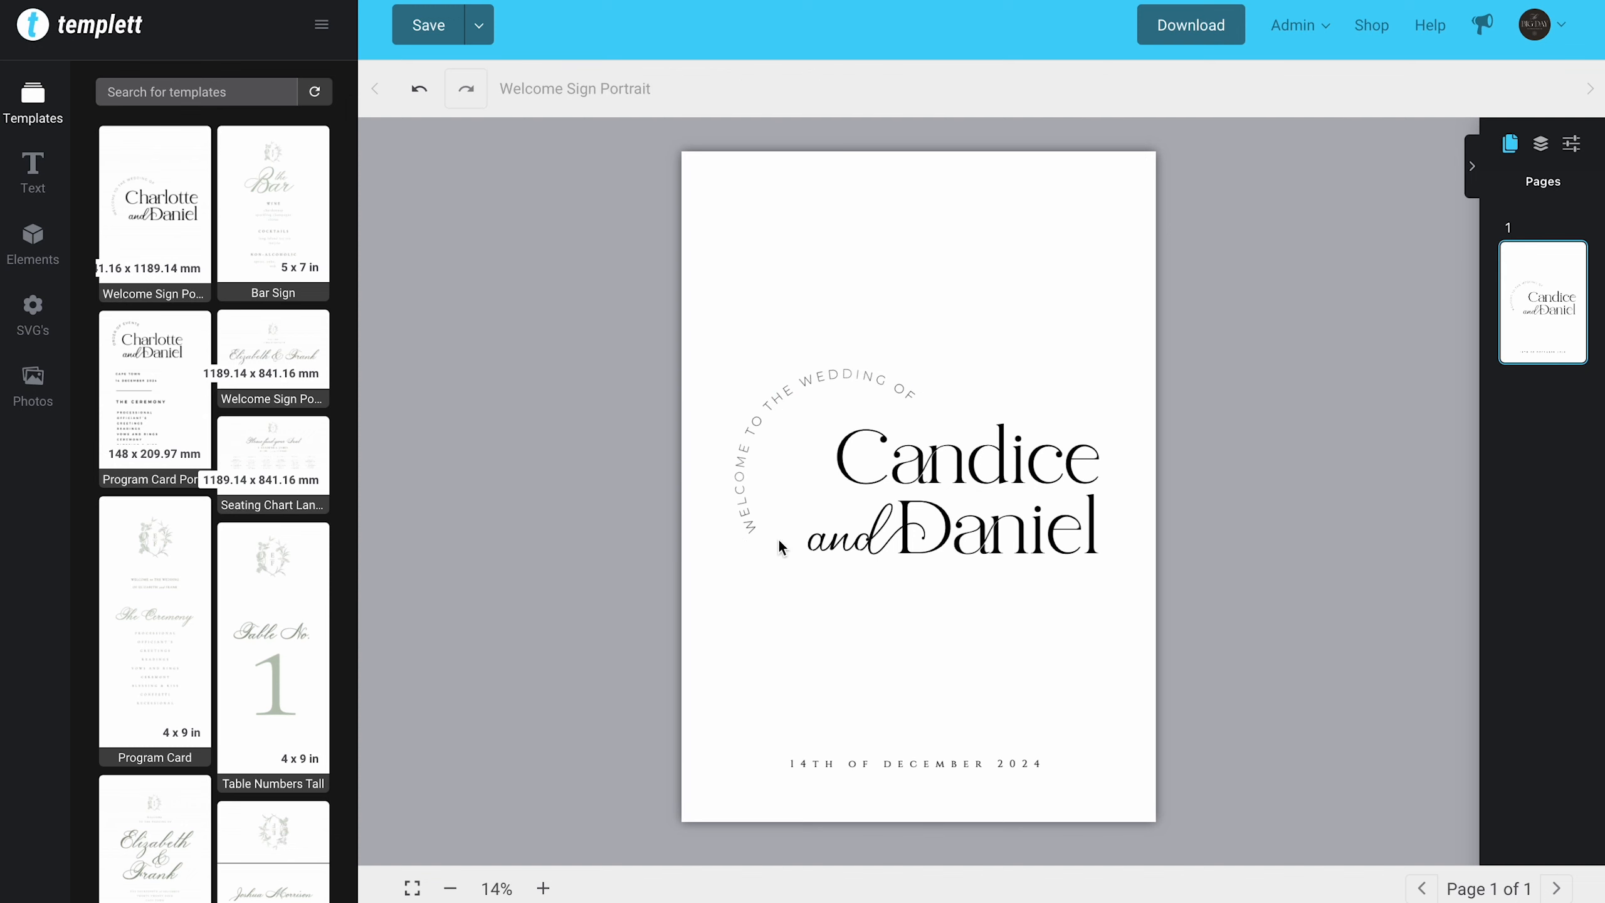
Step: Set the font of the arched "WELCOME TO THE WEDDING OF" text to Montserrat
{"action": "left_click", "coordinate": [756, 530]}
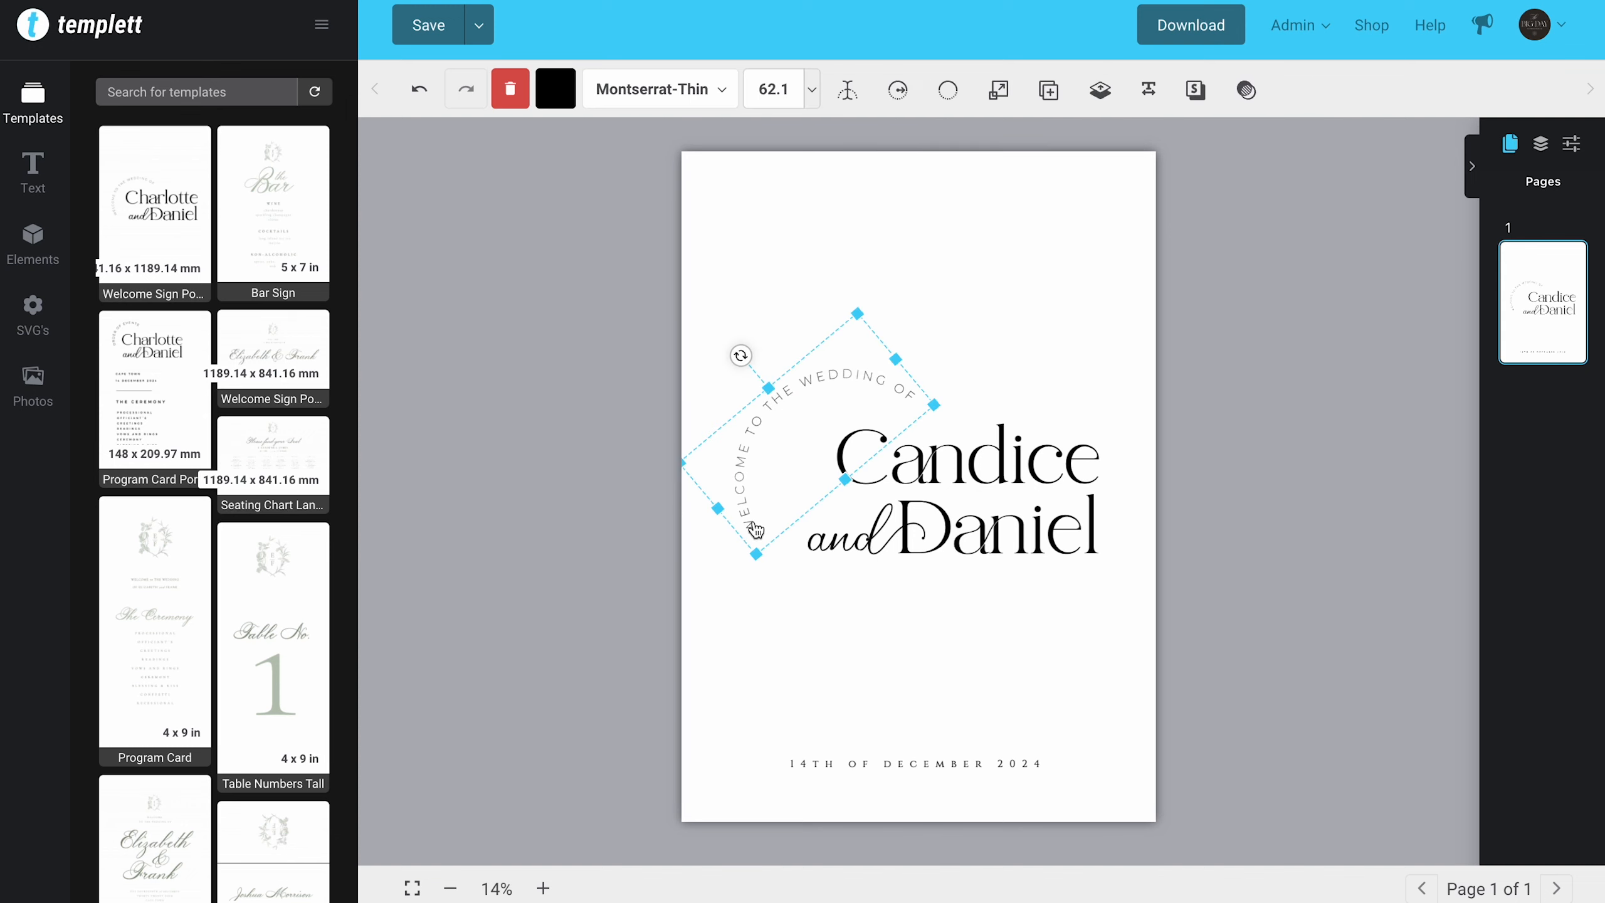
{"action": "left_click", "coordinate": [680, 91]}
{"action": "scroll", "coordinate": [278, 244], "scroll_direction": "up", "scroll_amount": 2}
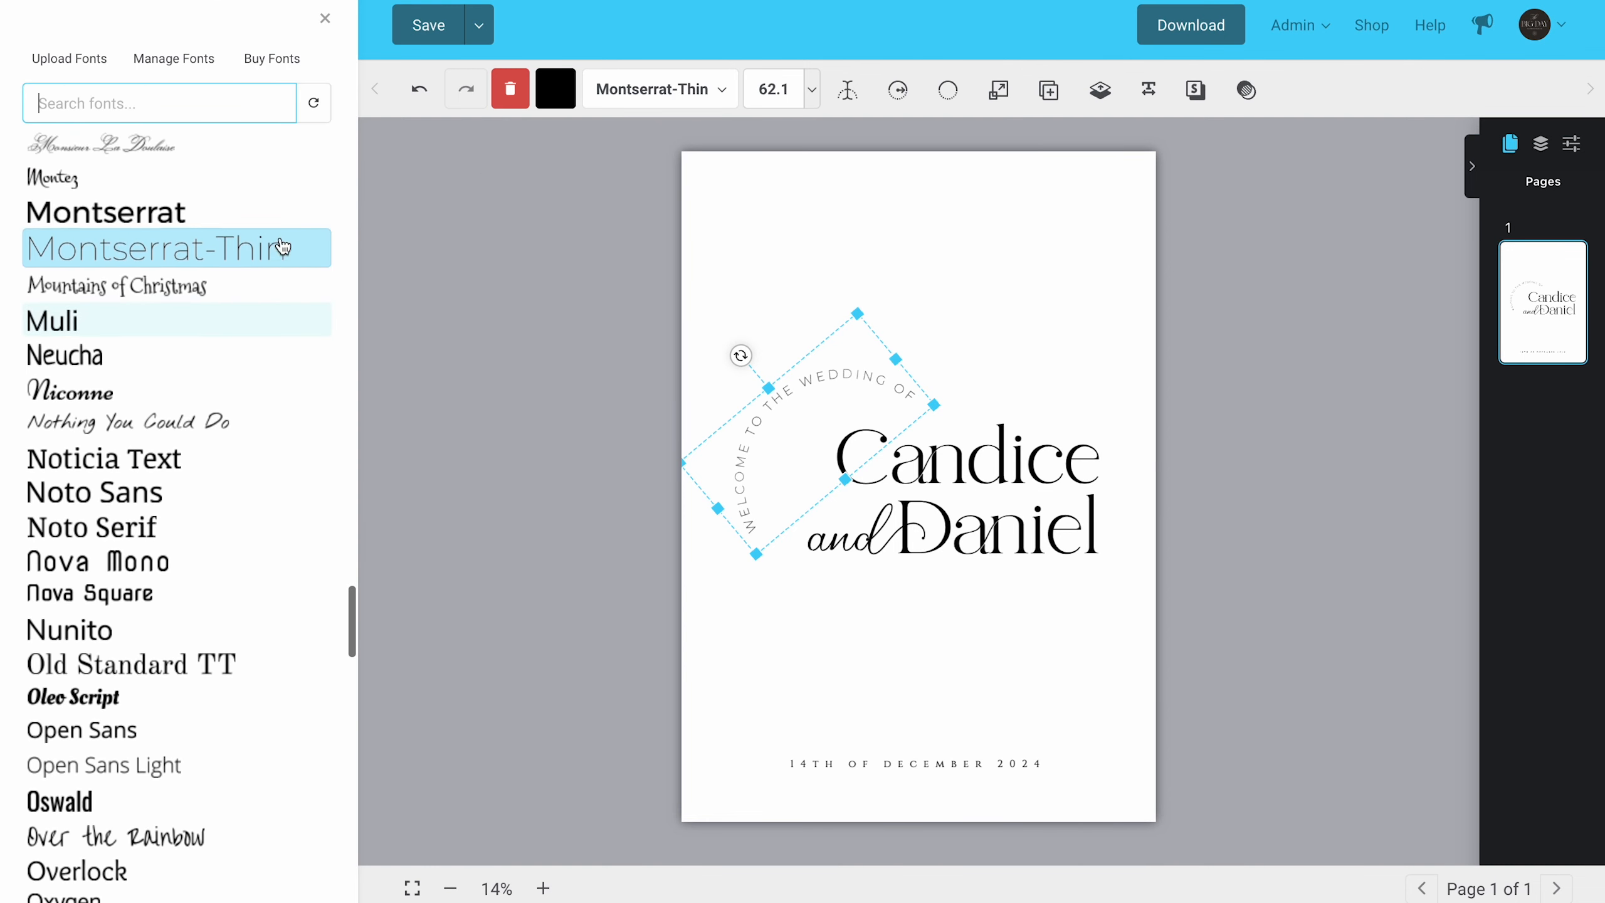
{"action": "left_click", "coordinate": [245, 236]}
{"action": "left_click", "coordinate": [564, 396]}
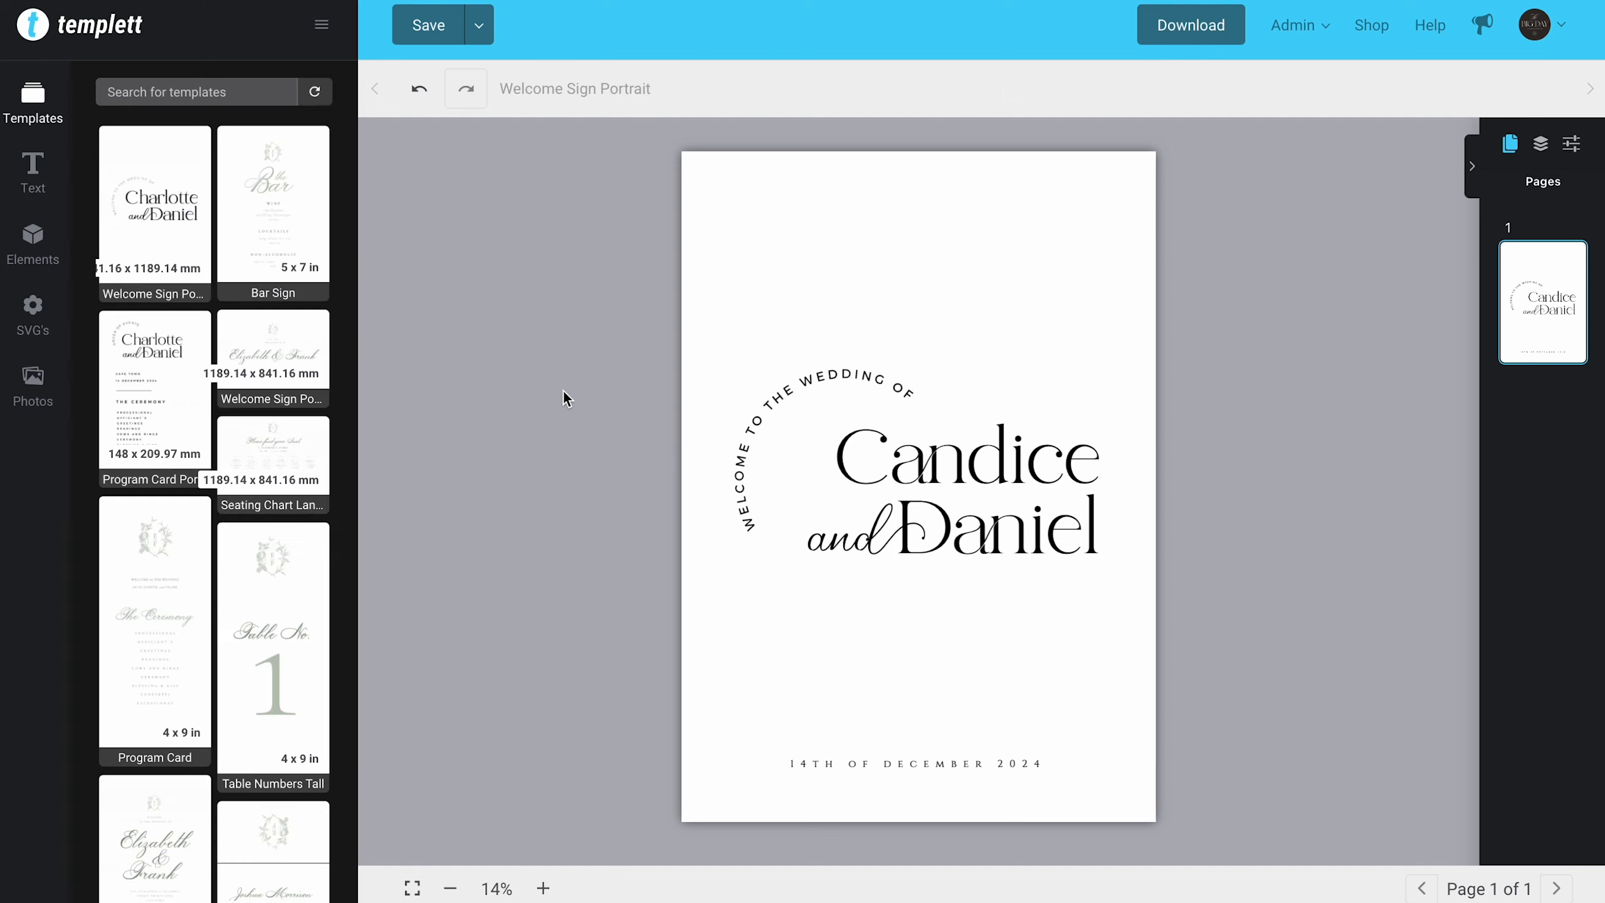
Step: Turn on a stroke for the date line "14TH OF DECEMBER 2024" and increase its stroke width to thicken the lettering
{"action": "left_click", "coordinate": [883, 768]}
{"action": "left_click", "coordinate": [651, 95]}
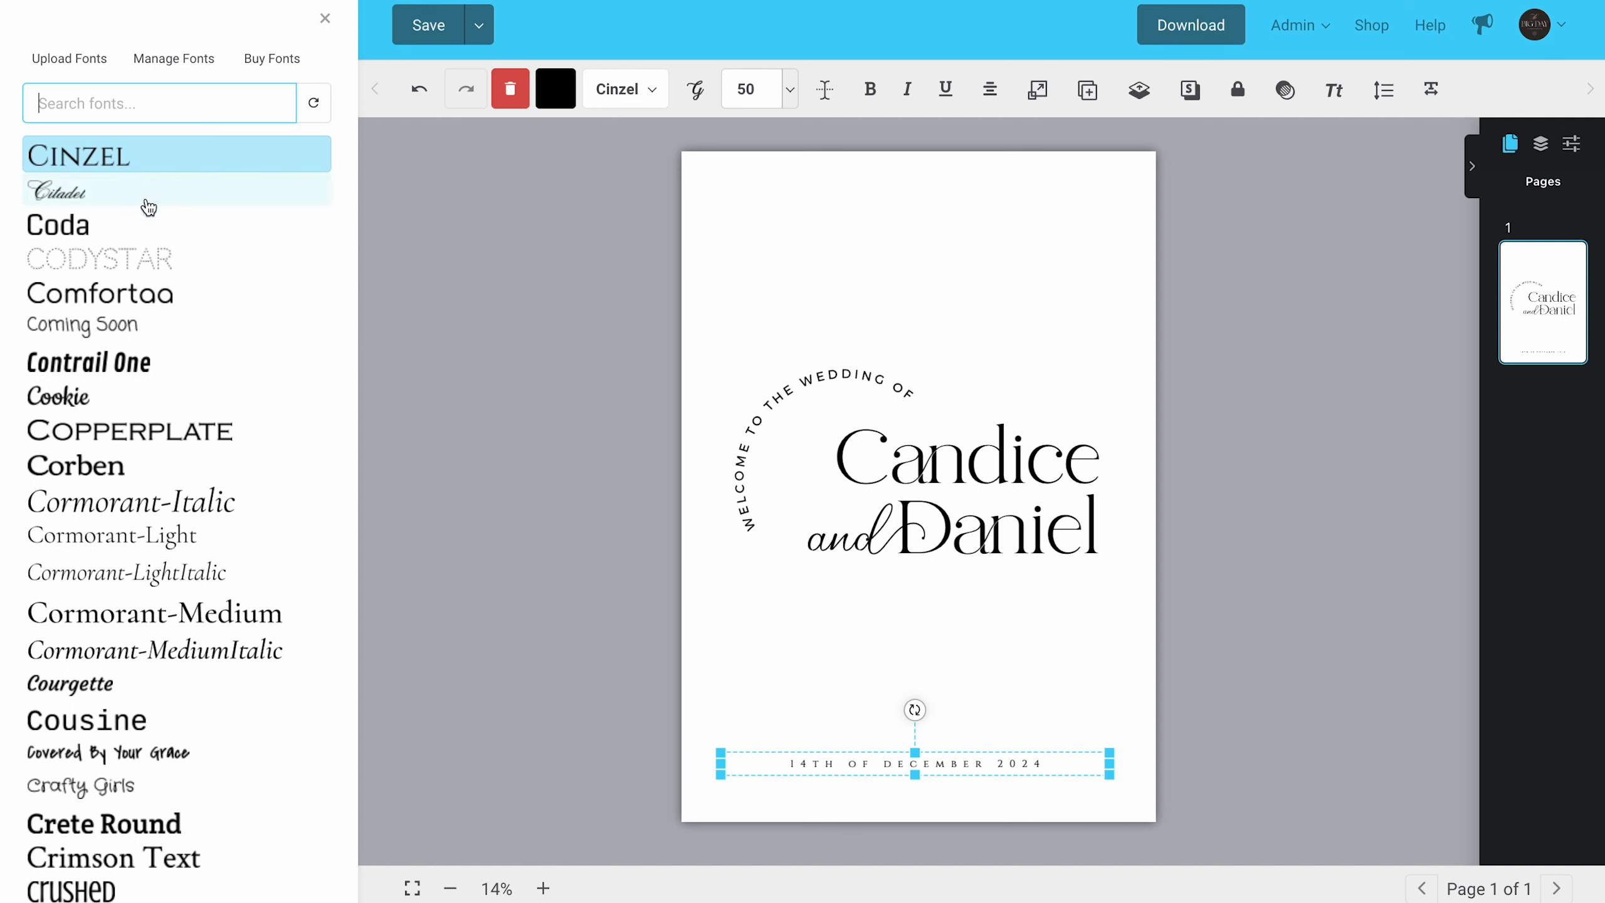
{"action": "left_click", "coordinate": [628, 536]}
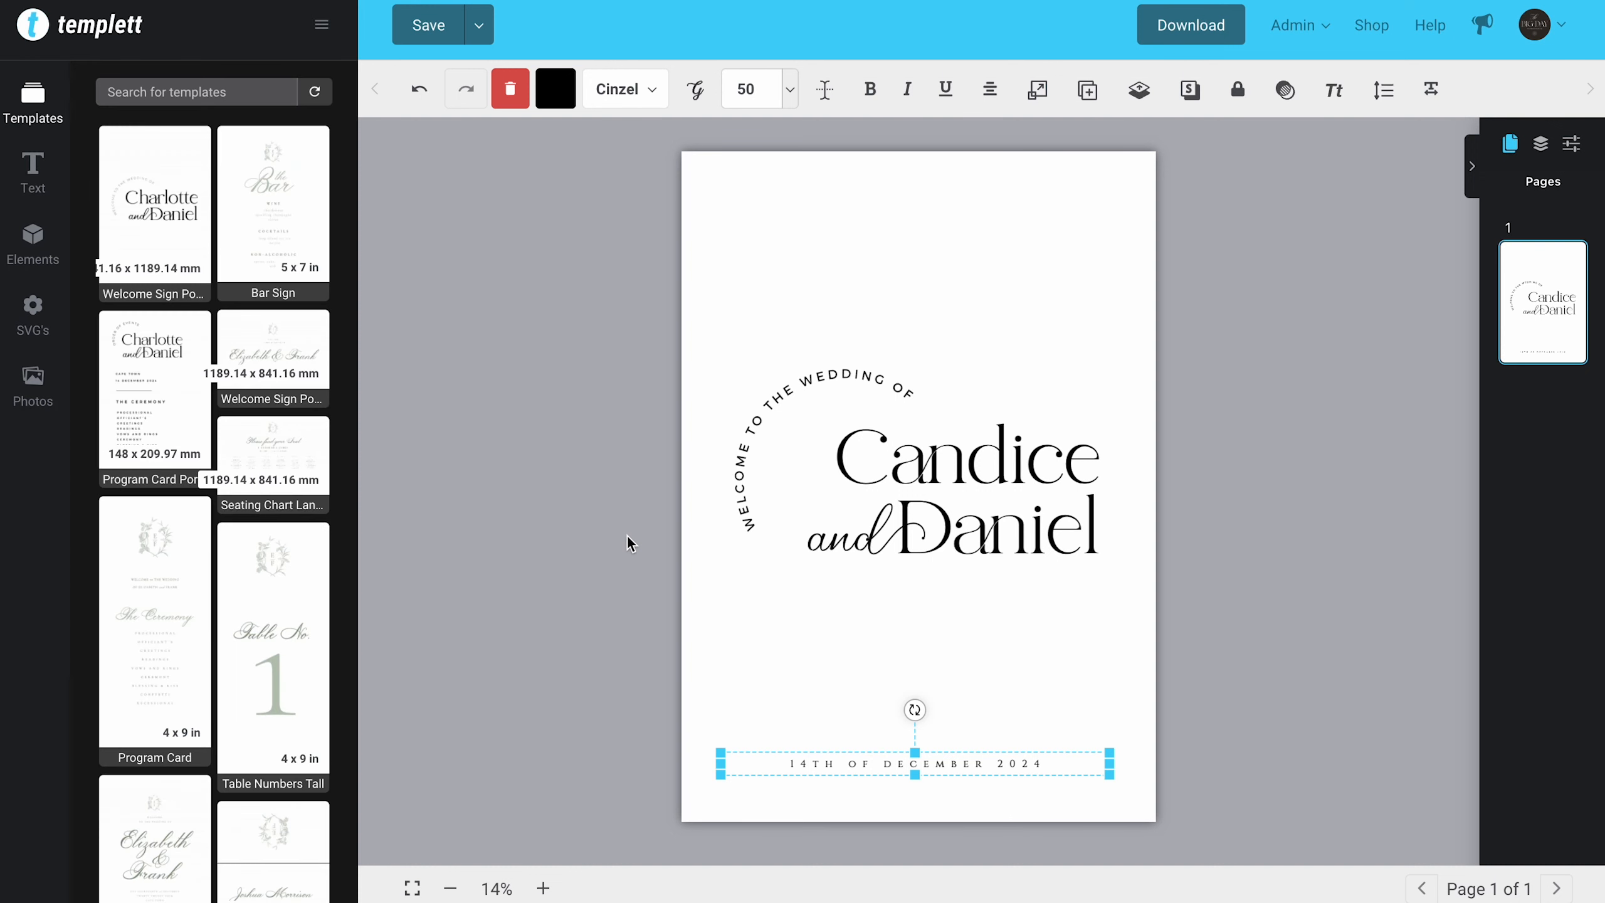
{"action": "left_click", "coordinate": [553, 96]}
{"action": "left_click", "coordinate": [275, 77]}
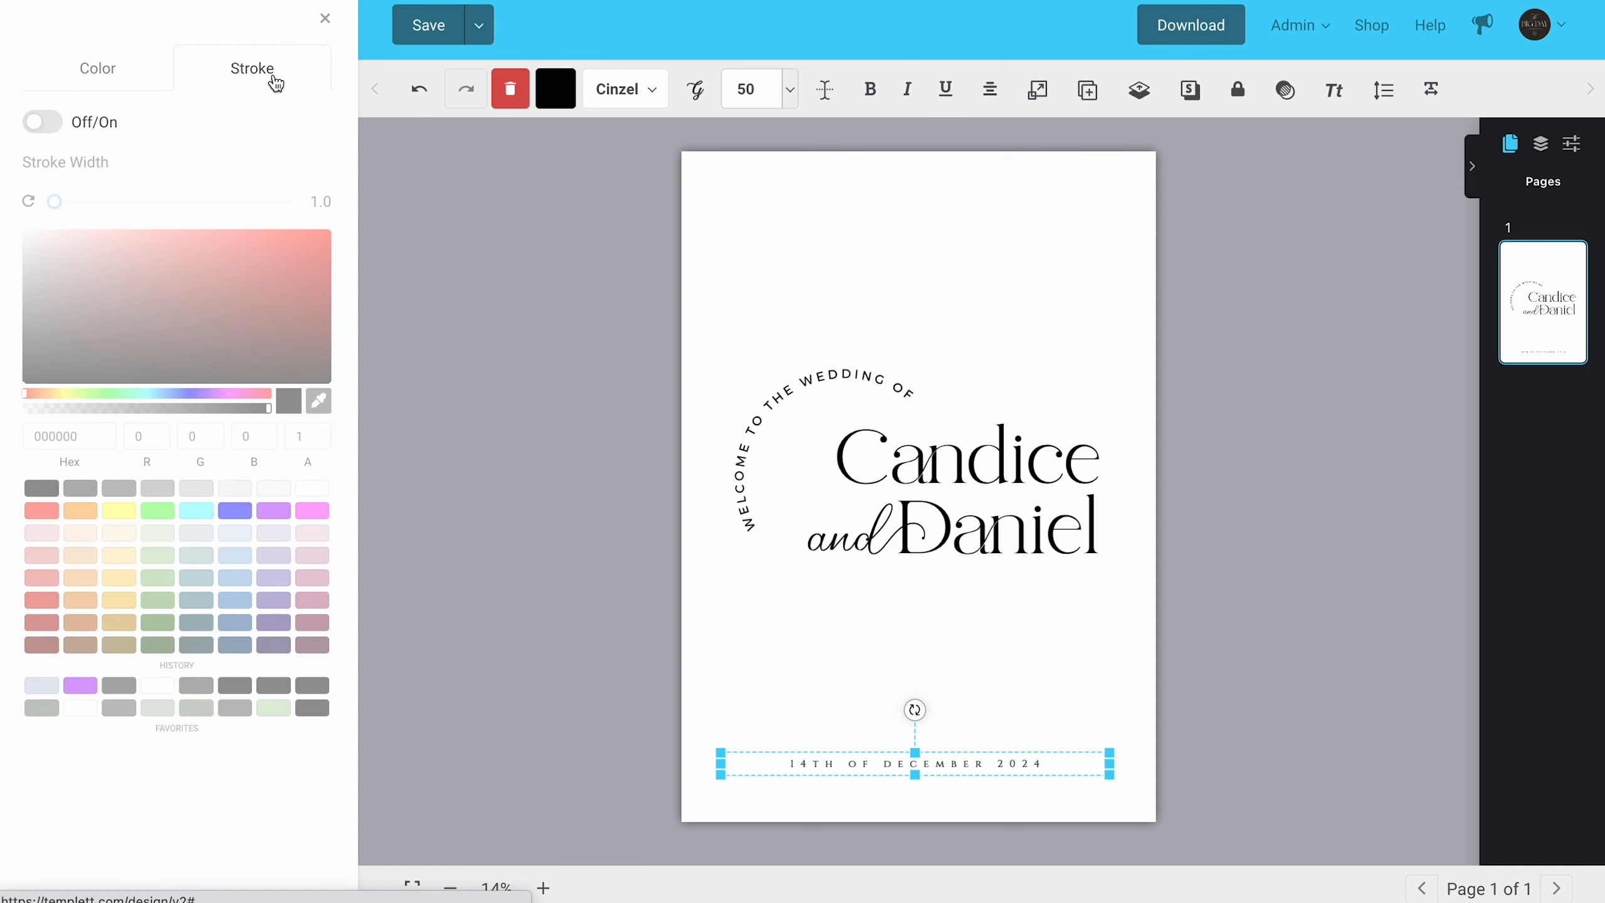
{"action": "left_click", "coordinate": [54, 124]}
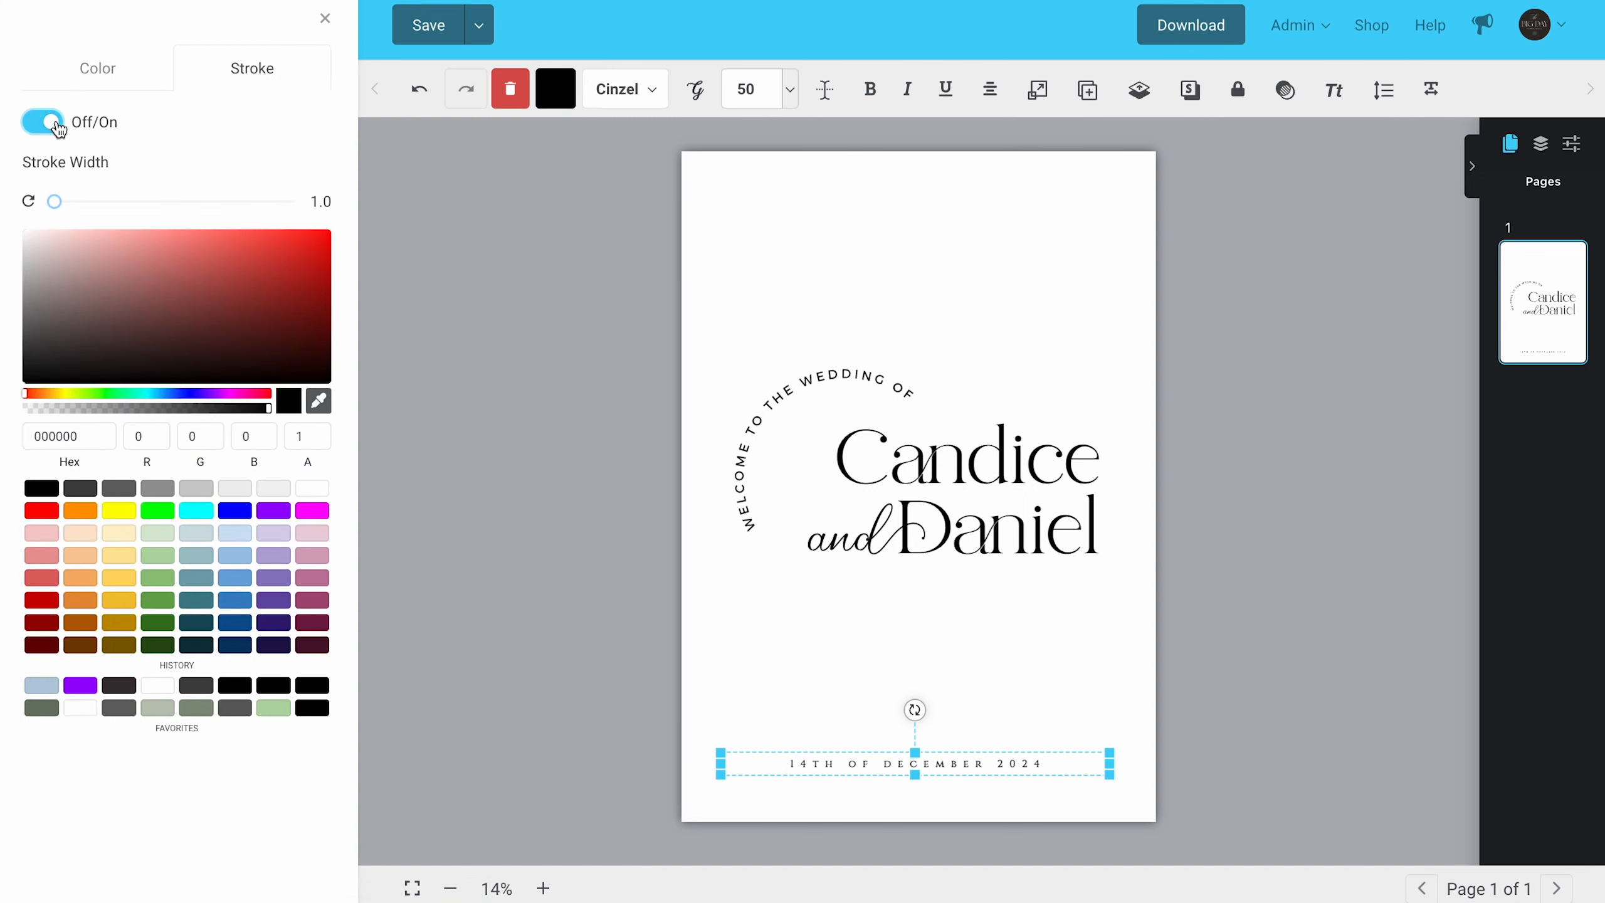
{"action": "mouse_move", "coordinate": [56, 204]}
{"action": "left_mouse_down"}
{"action": "mouse_move", "coordinate": [174, 207]}
{"action": "mouse_move", "coordinate": [98, 219]}
{"action": "left_mouse_up"}
{"action": "left_click", "coordinate": [319, 277]}
{"action": "left_click", "coordinate": [477, 304]}
{"action": "left_click", "coordinate": [831, 764]}
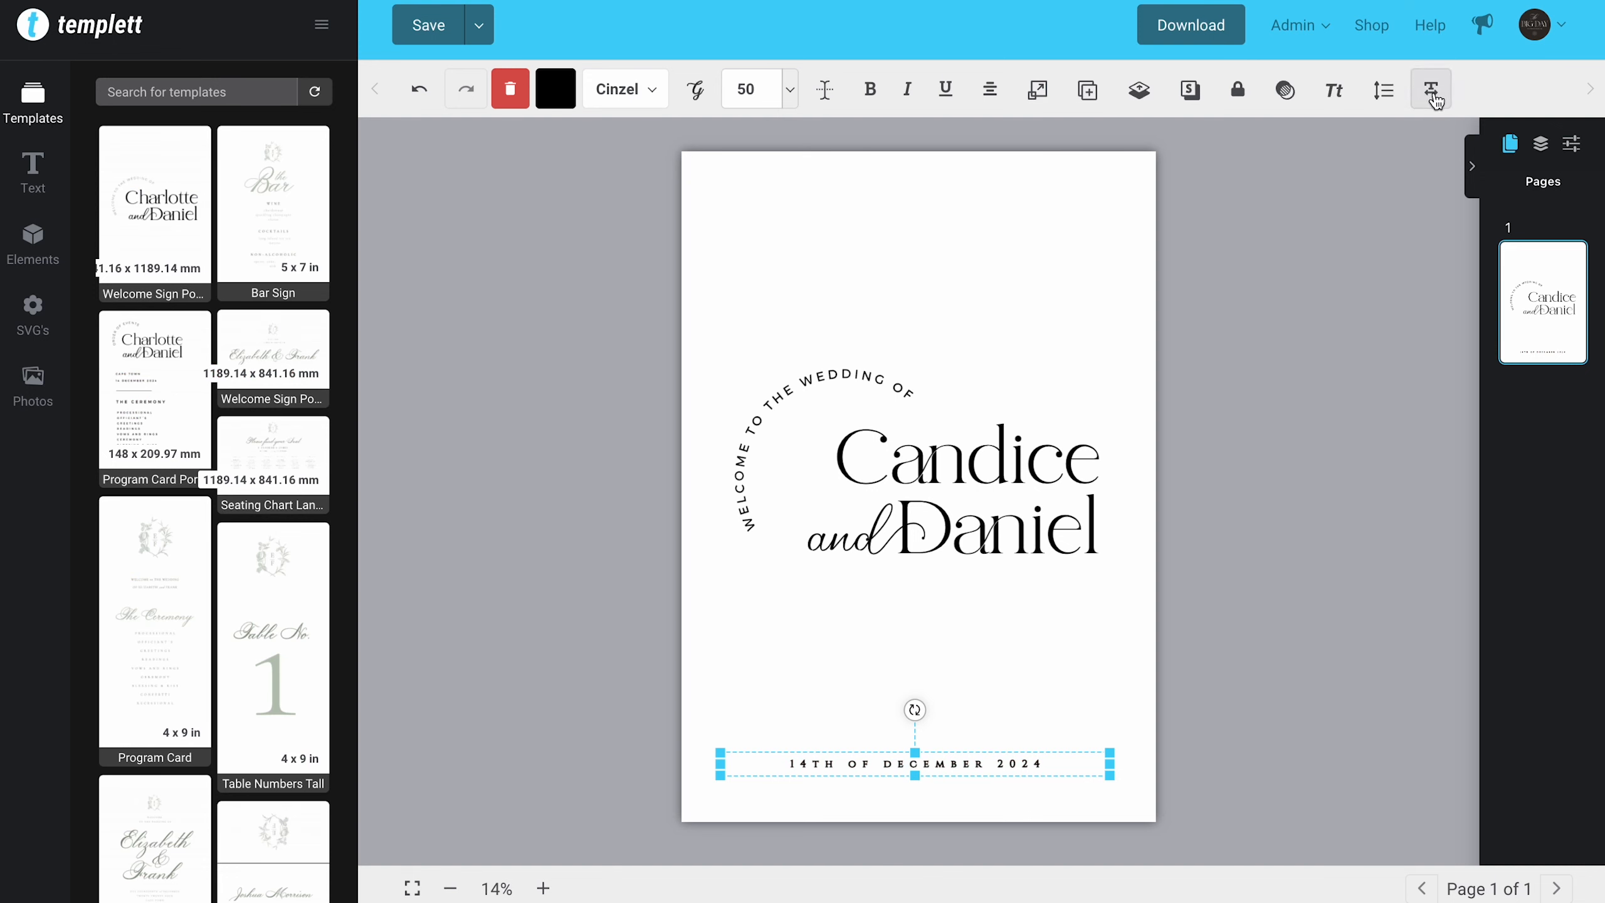
Step: Reduce the letter spacing of the date line slightly
{"action": "left_click", "coordinate": [1435, 101]}
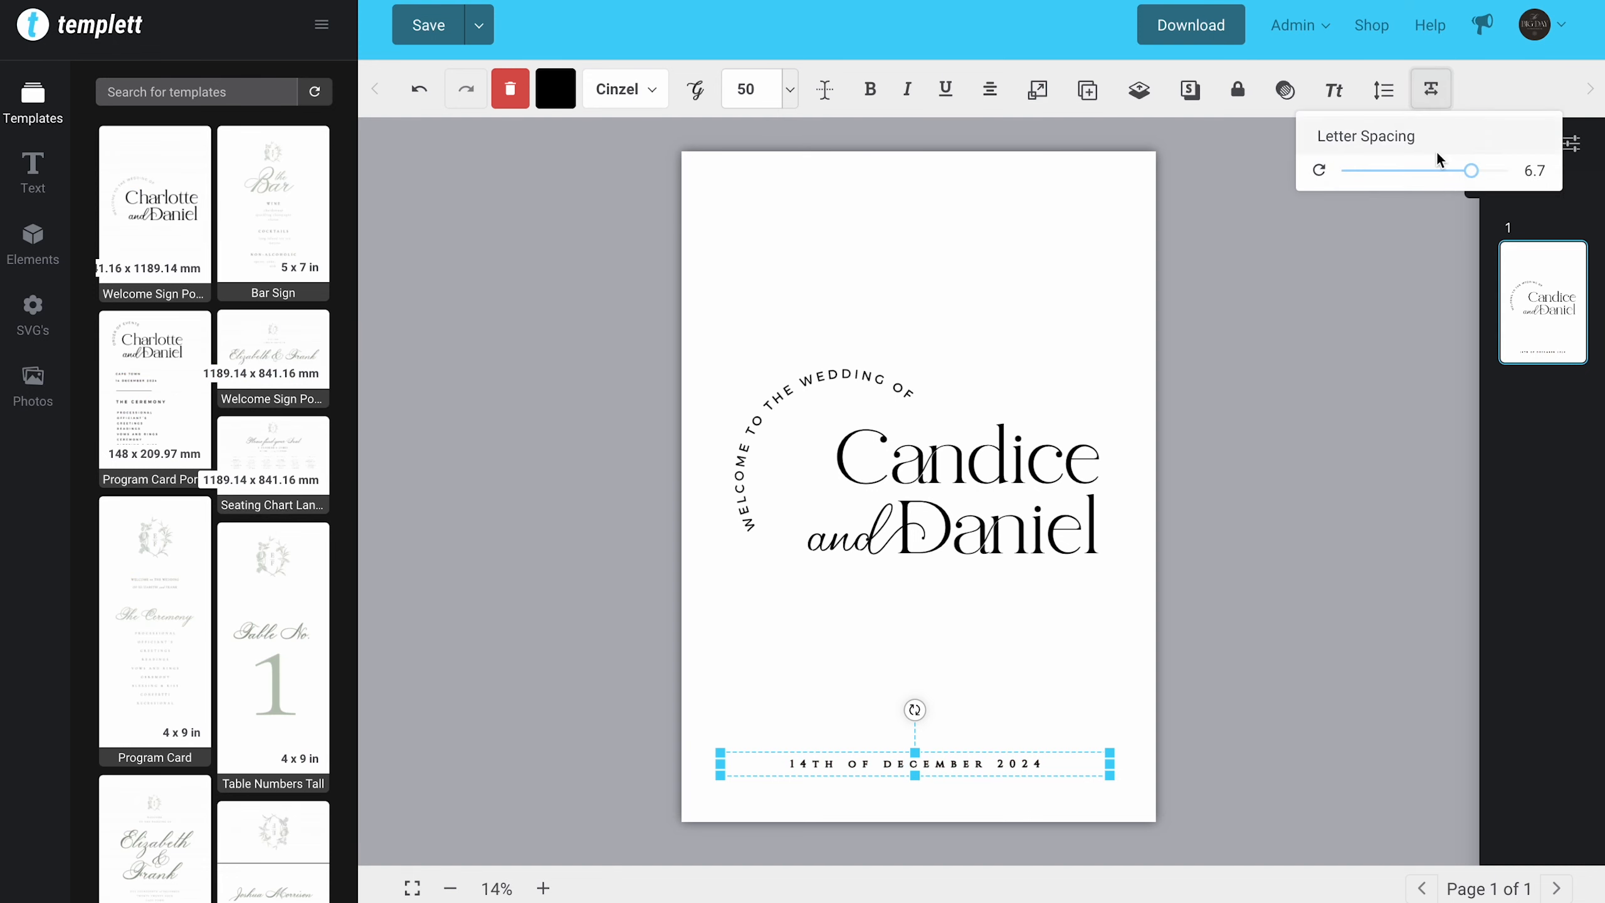
{"action": "mouse_move", "coordinate": [1468, 172]}
{"action": "left_mouse_down"}
{"action": "mouse_move", "coordinate": [1398, 185]}
{"action": "mouse_move", "coordinate": [1452, 173]}
{"action": "left_mouse_up"}
{"action": "left_click", "coordinate": [1234, 502]}
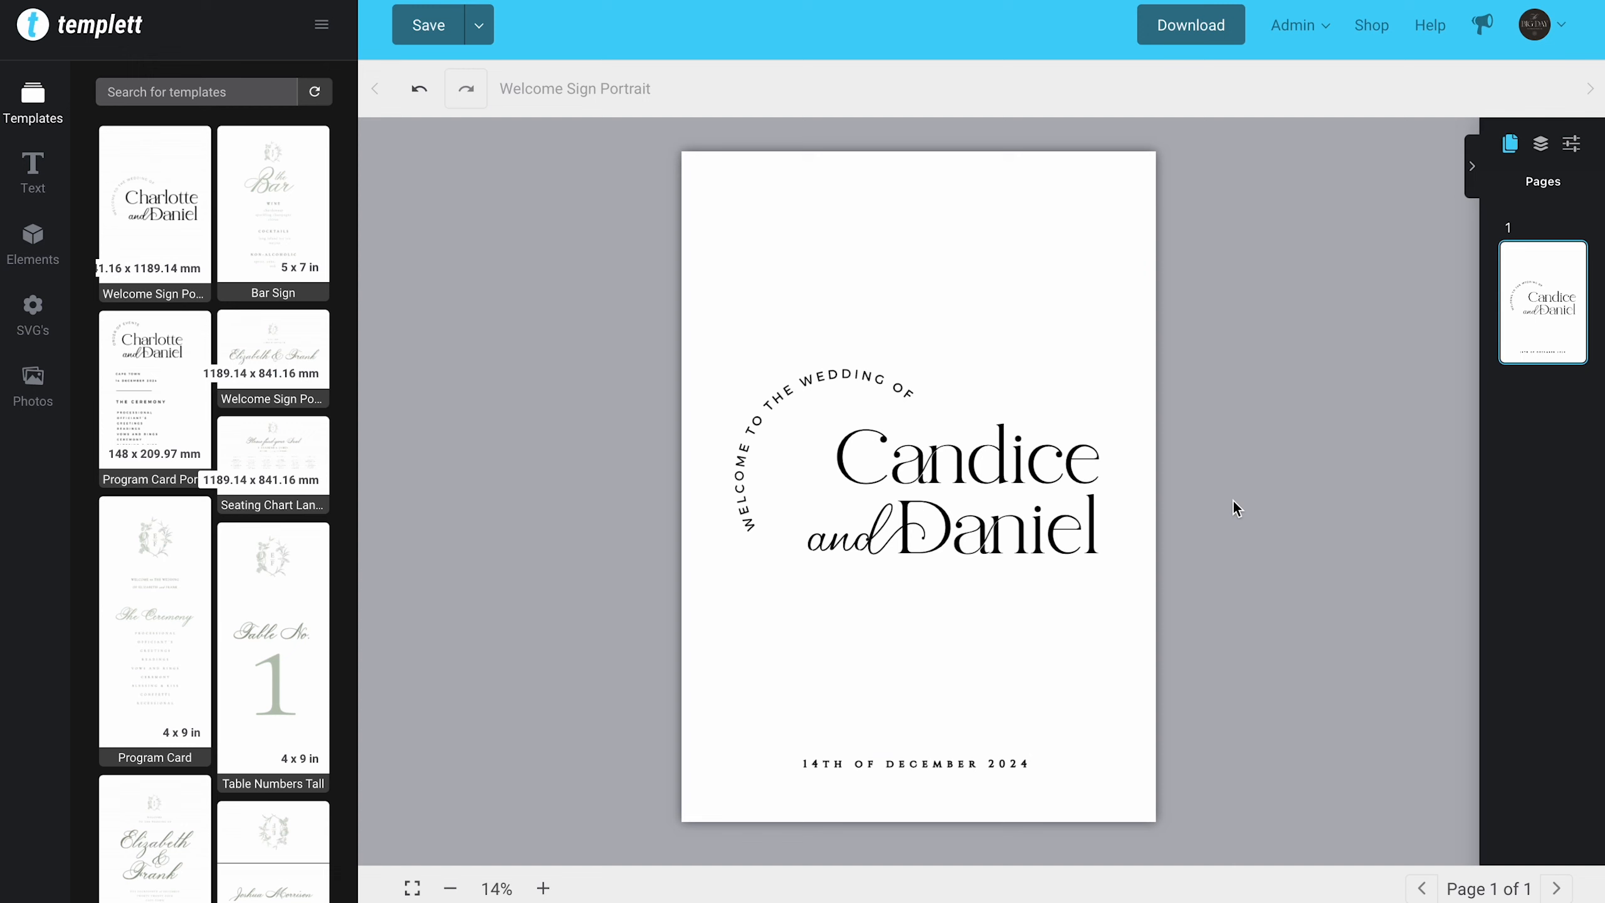
Step: Try out the radius and the reversed curve on the arched "WELCOME TO THE WEDDING OF" text, restoring its upward arc
{"action": "left_click", "coordinate": [857, 382]}
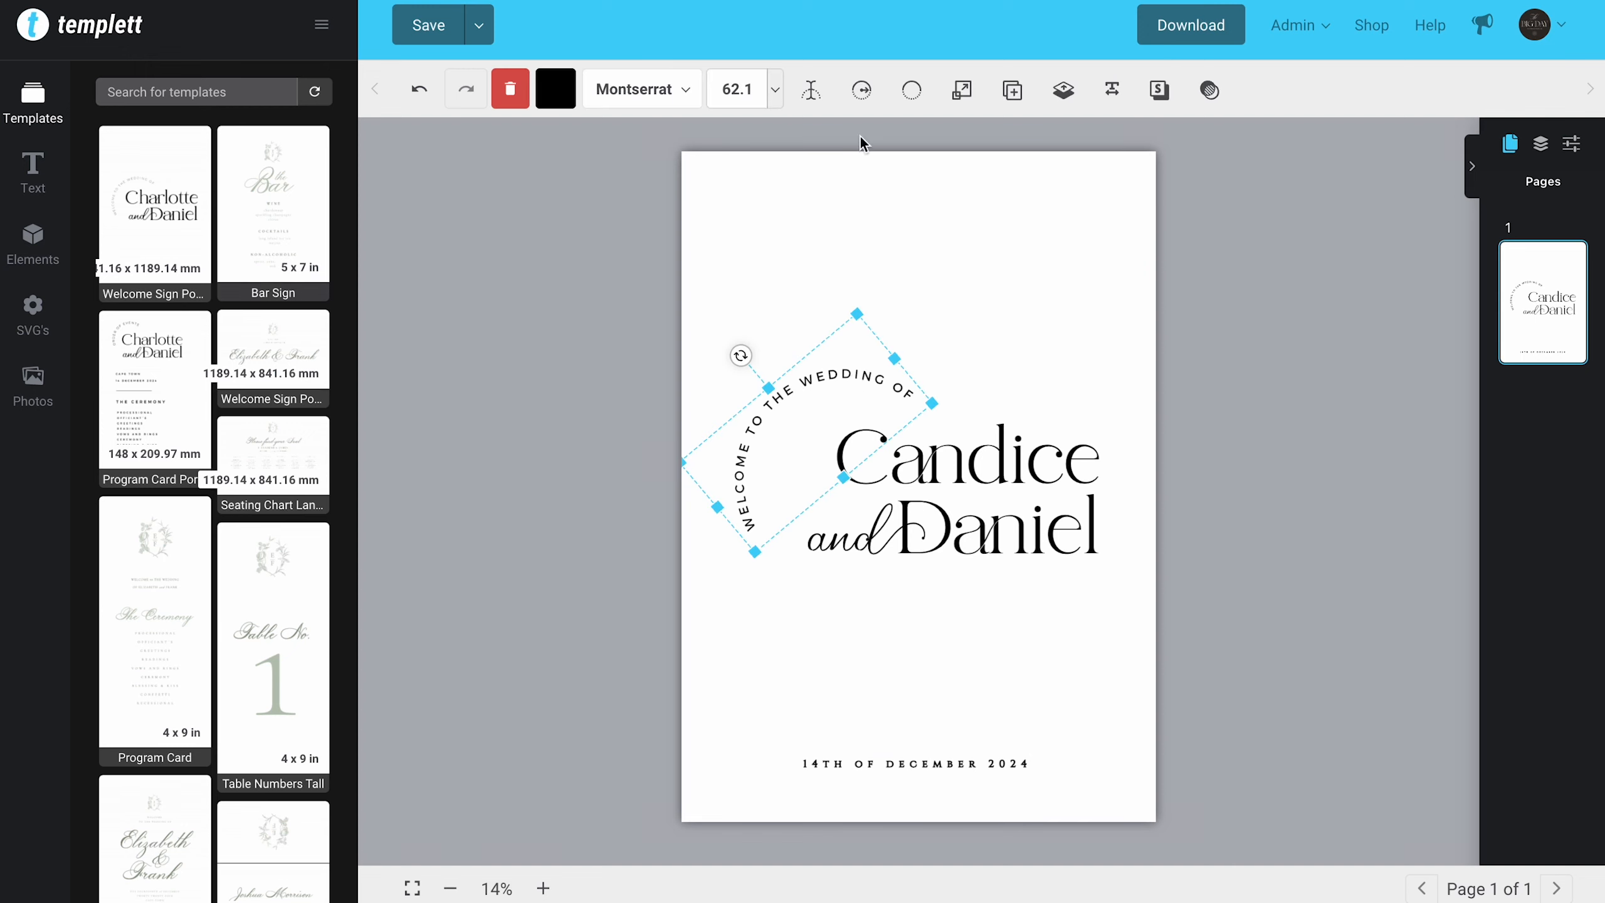
{"action": "left_click", "coordinate": [861, 91]}
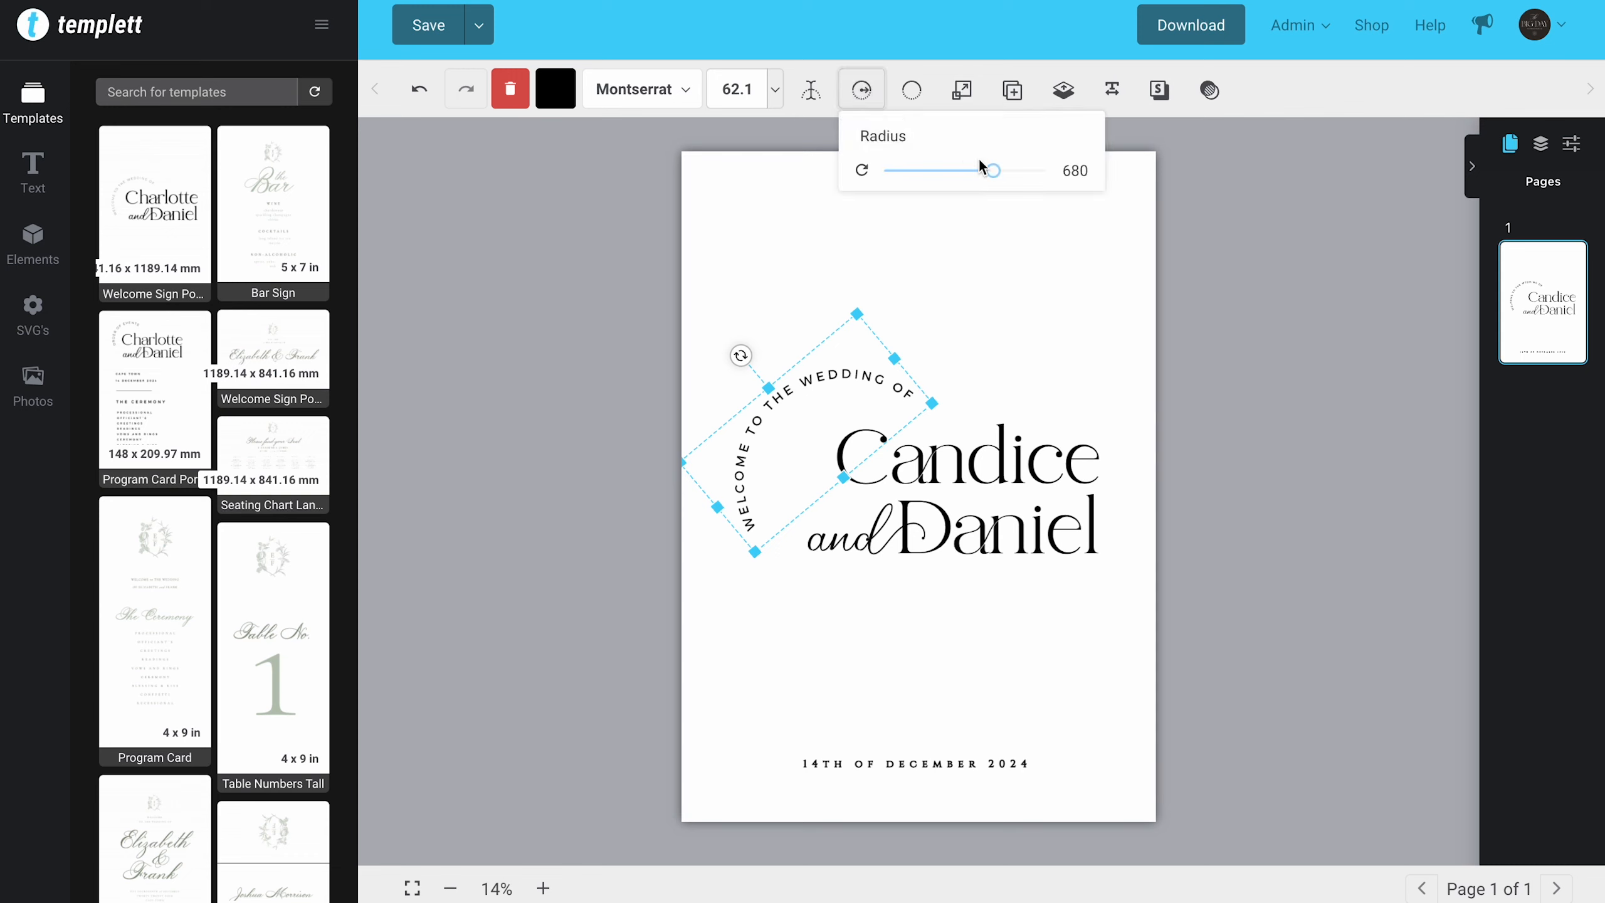
{"action": "mouse_move", "coordinate": [994, 174]}
{"action": "left_mouse_down"}
{"action": "mouse_move", "coordinate": [969, 186]}
{"action": "mouse_move", "coordinate": [978, 169]}
{"action": "mouse_move", "coordinate": [1045, 165]}
{"action": "mouse_move", "coordinate": [993, 170]}
{"action": "left_mouse_up"}
{"action": "left_click", "coordinate": [915, 96]}
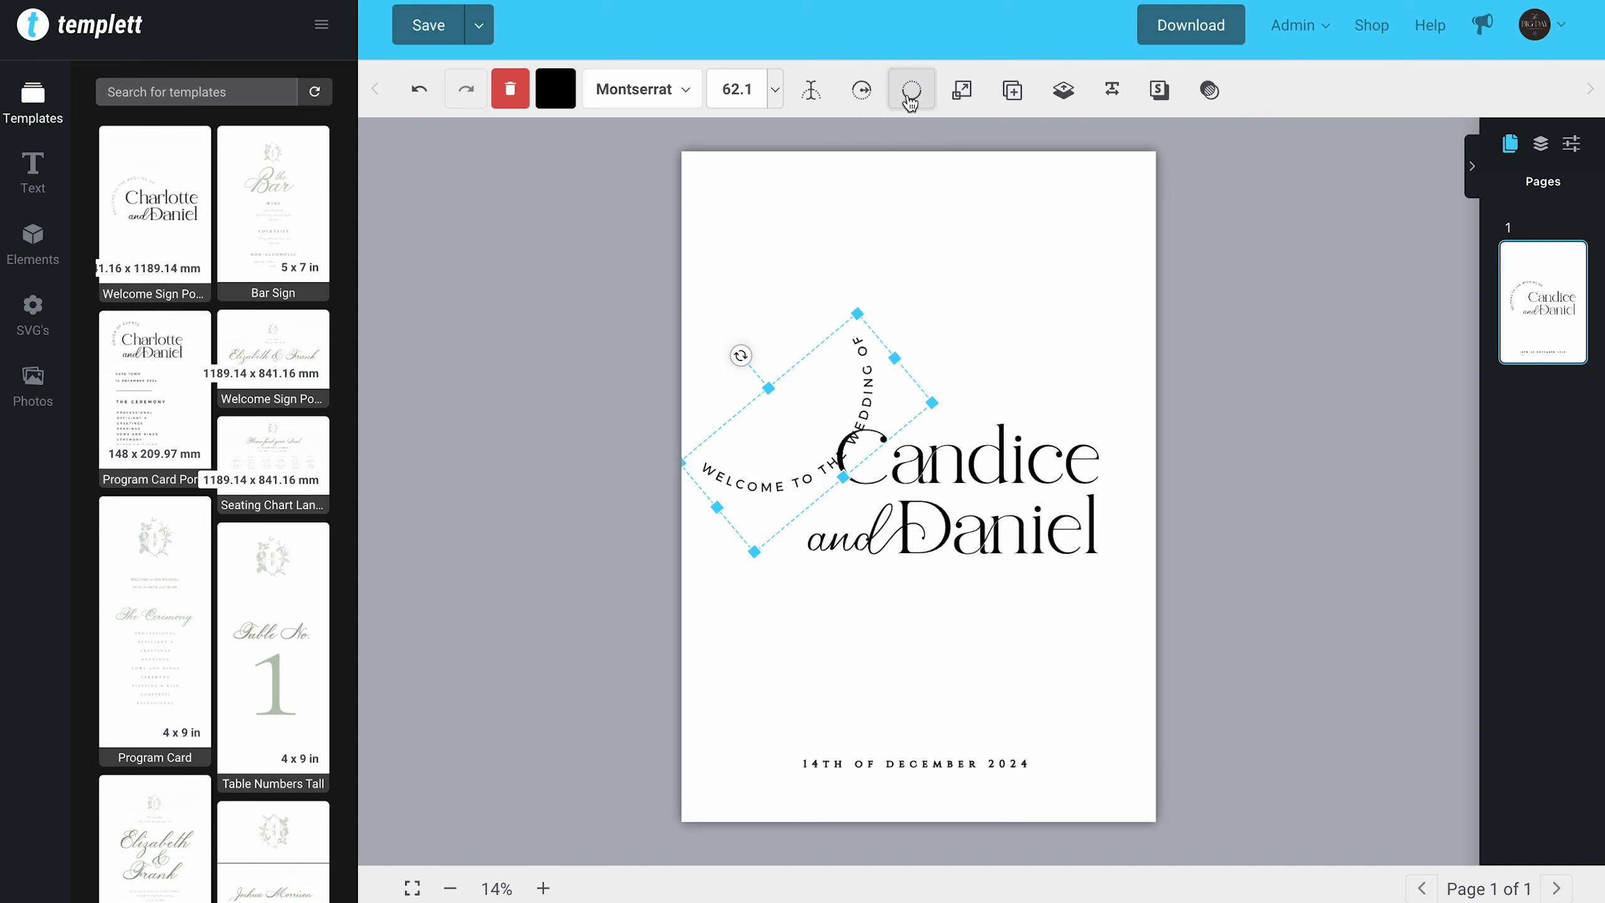
{"action": "left_click", "coordinate": [864, 96]}
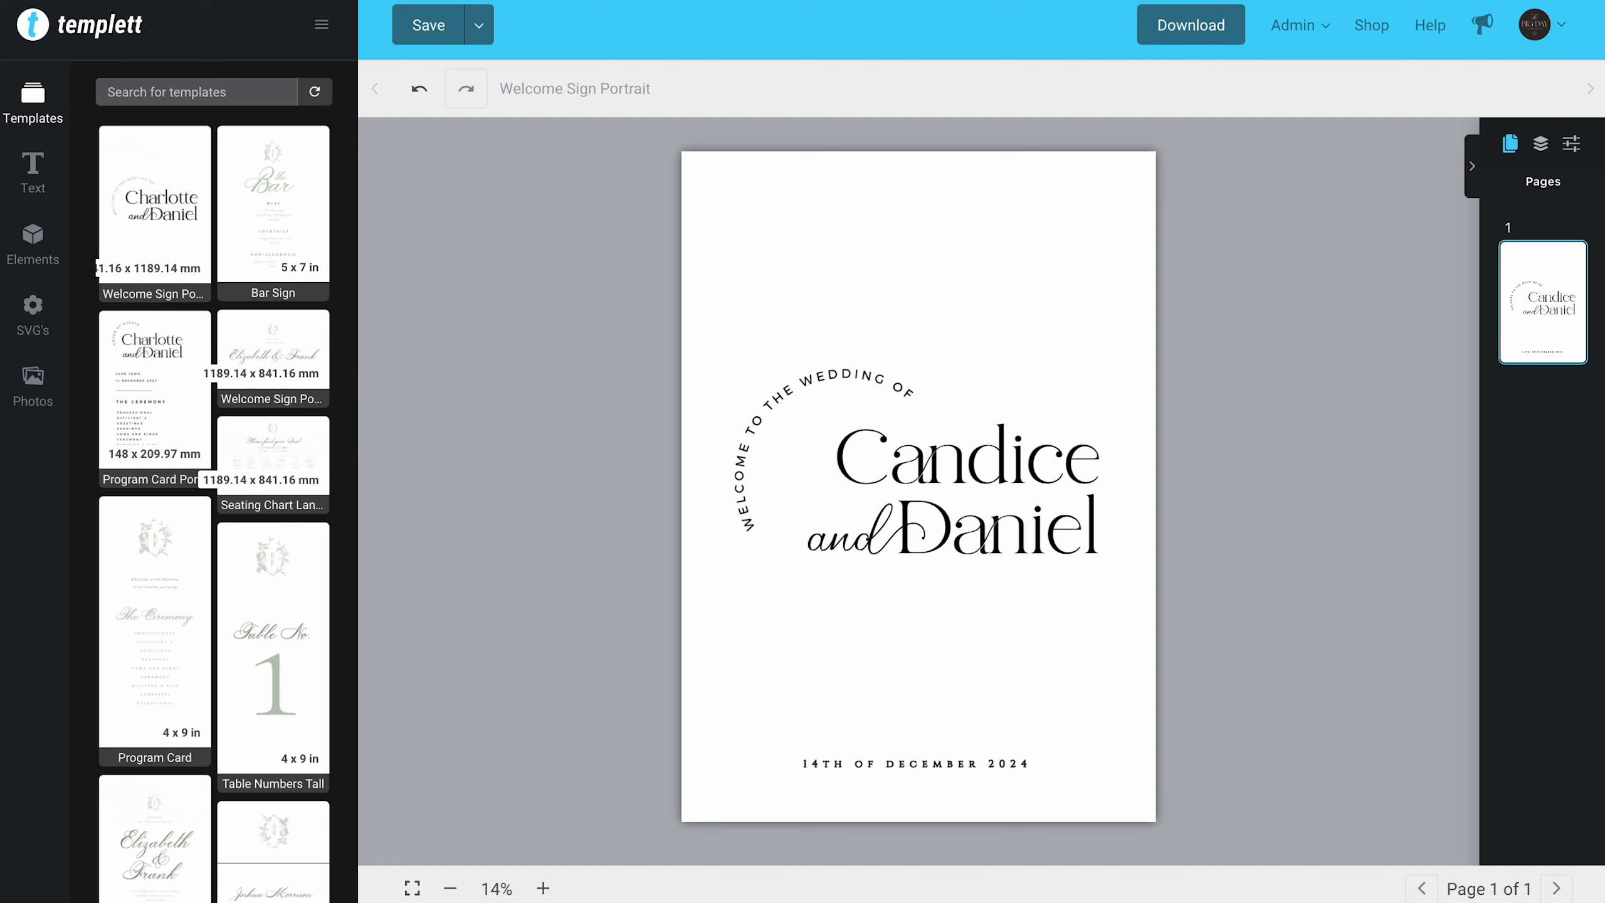
Step: Recolour the upper name, trying teal shades up to the dark teal 134F5C
{"action": "left_click", "coordinate": [915, 486]}
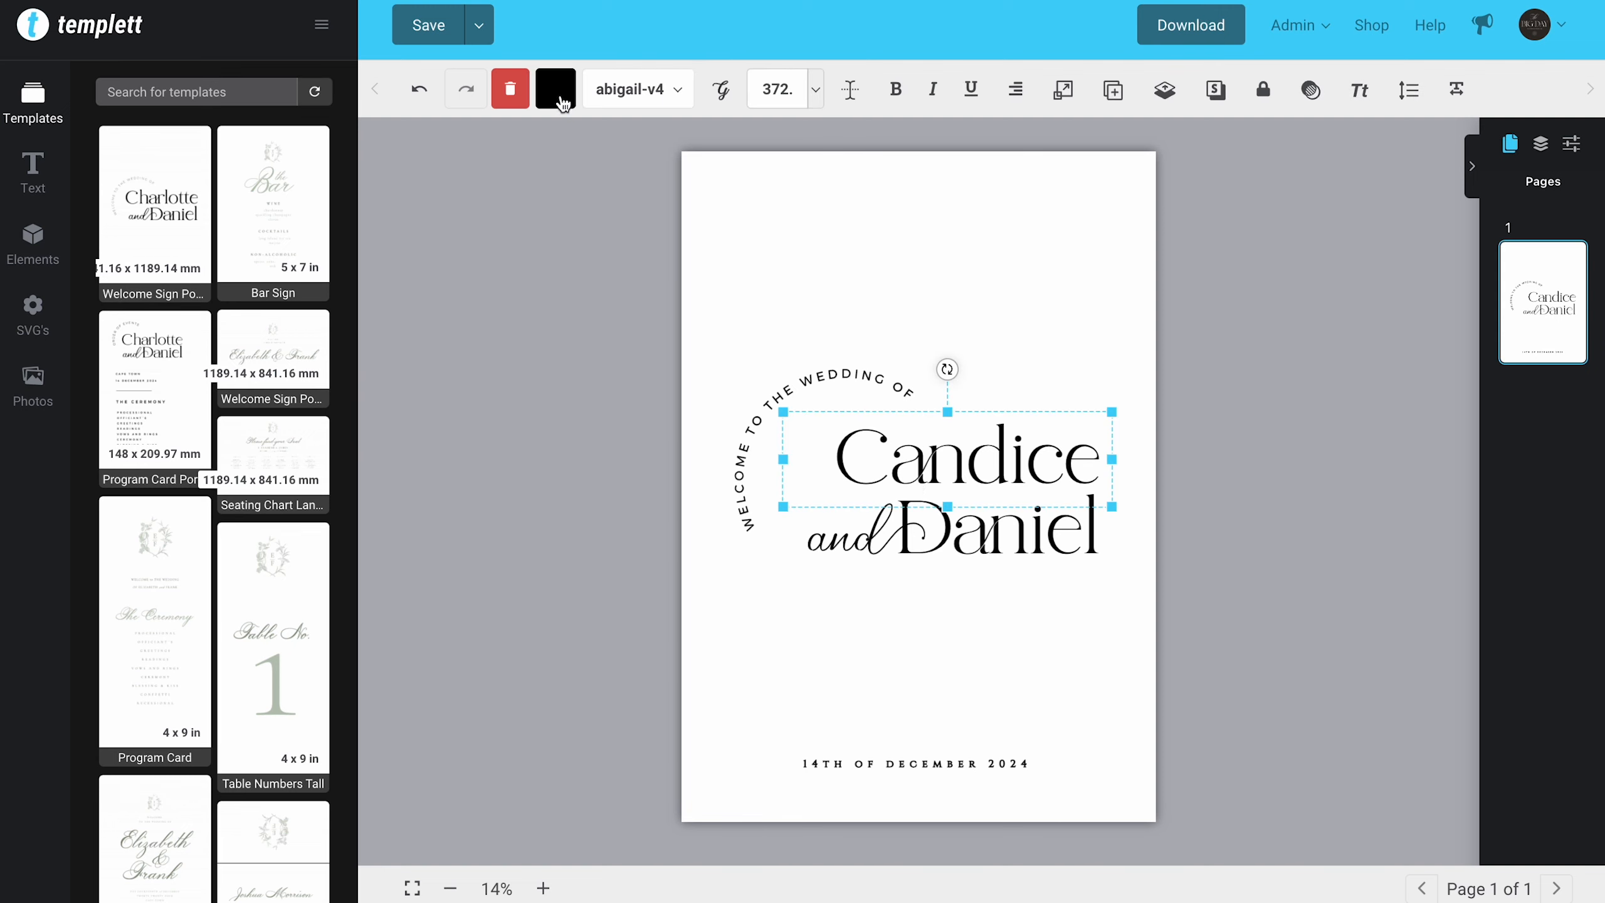
{"action": "left_click", "coordinate": [556, 88]}
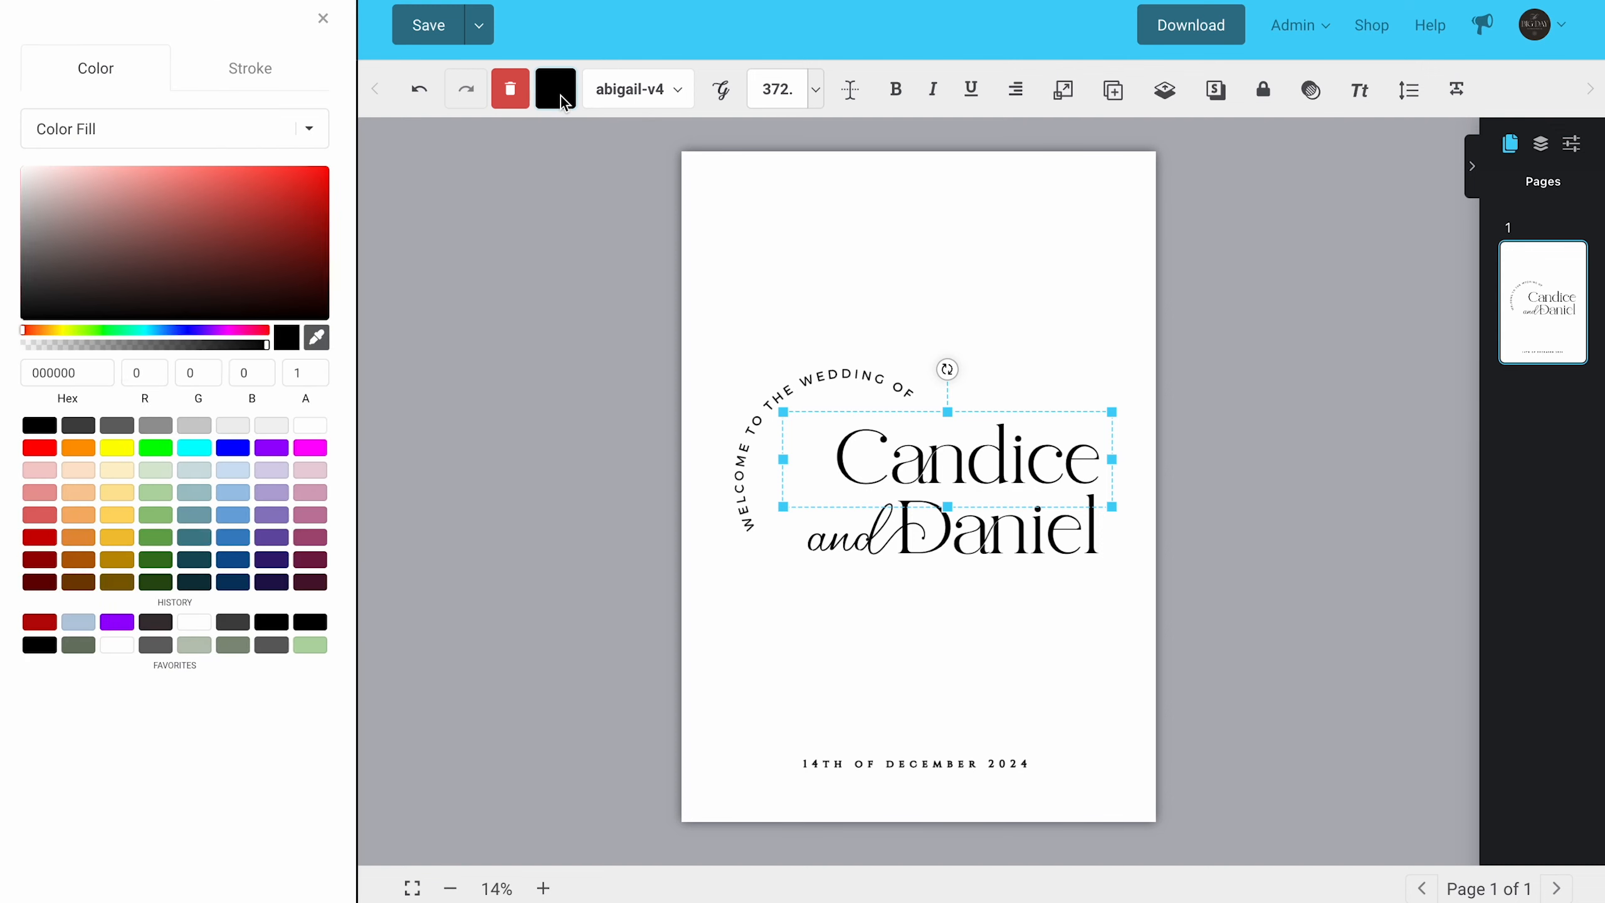
{"action": "left_click", "coordinate": [194, 496]}
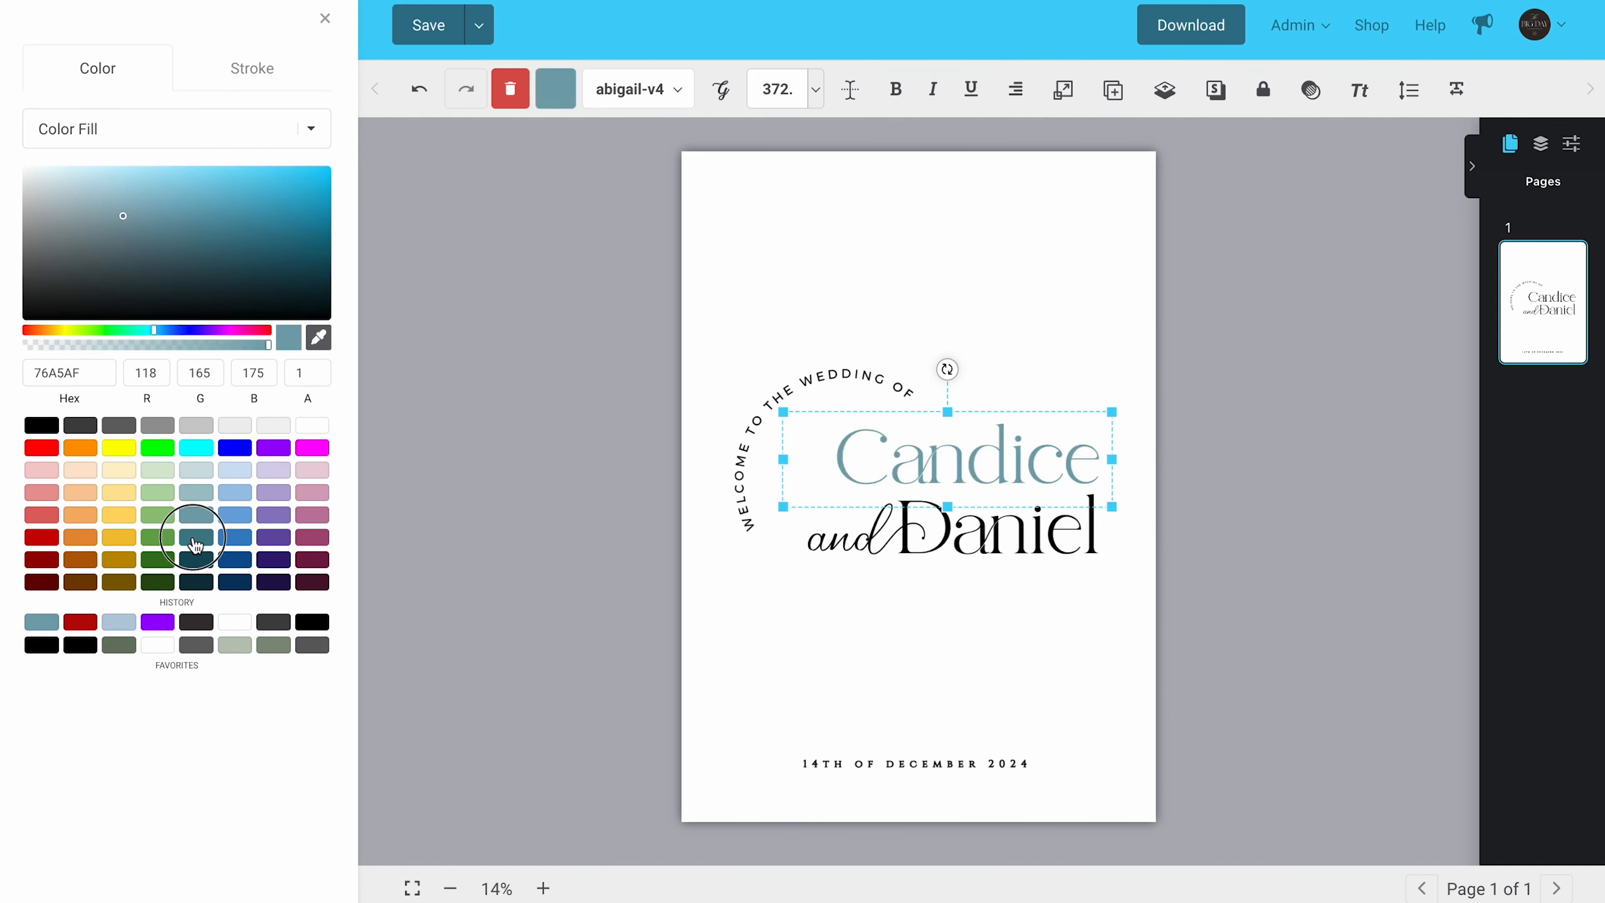
{"action": "left_click", "coordinate": [196, 536]}
{"action": "left_click", "coordinate": [196, 559]}
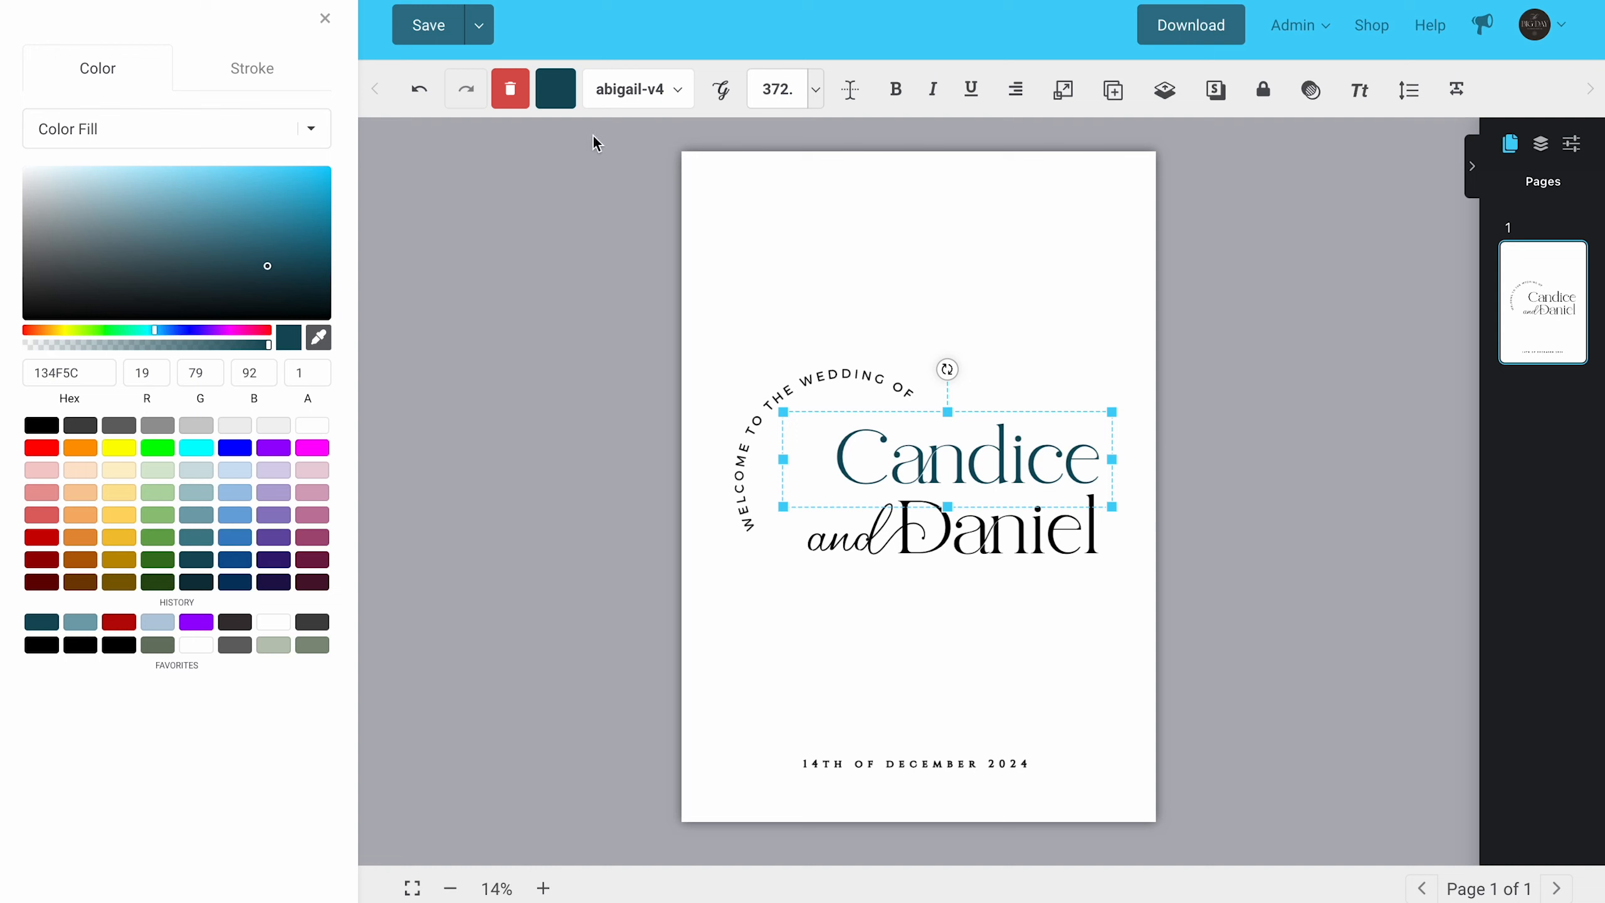
Step: Paste a light-blue hex colour for the upper name and apply it to the lower name, the word "and" and the arched text
{"action": "double_click", "coordinate": [38, 373]}
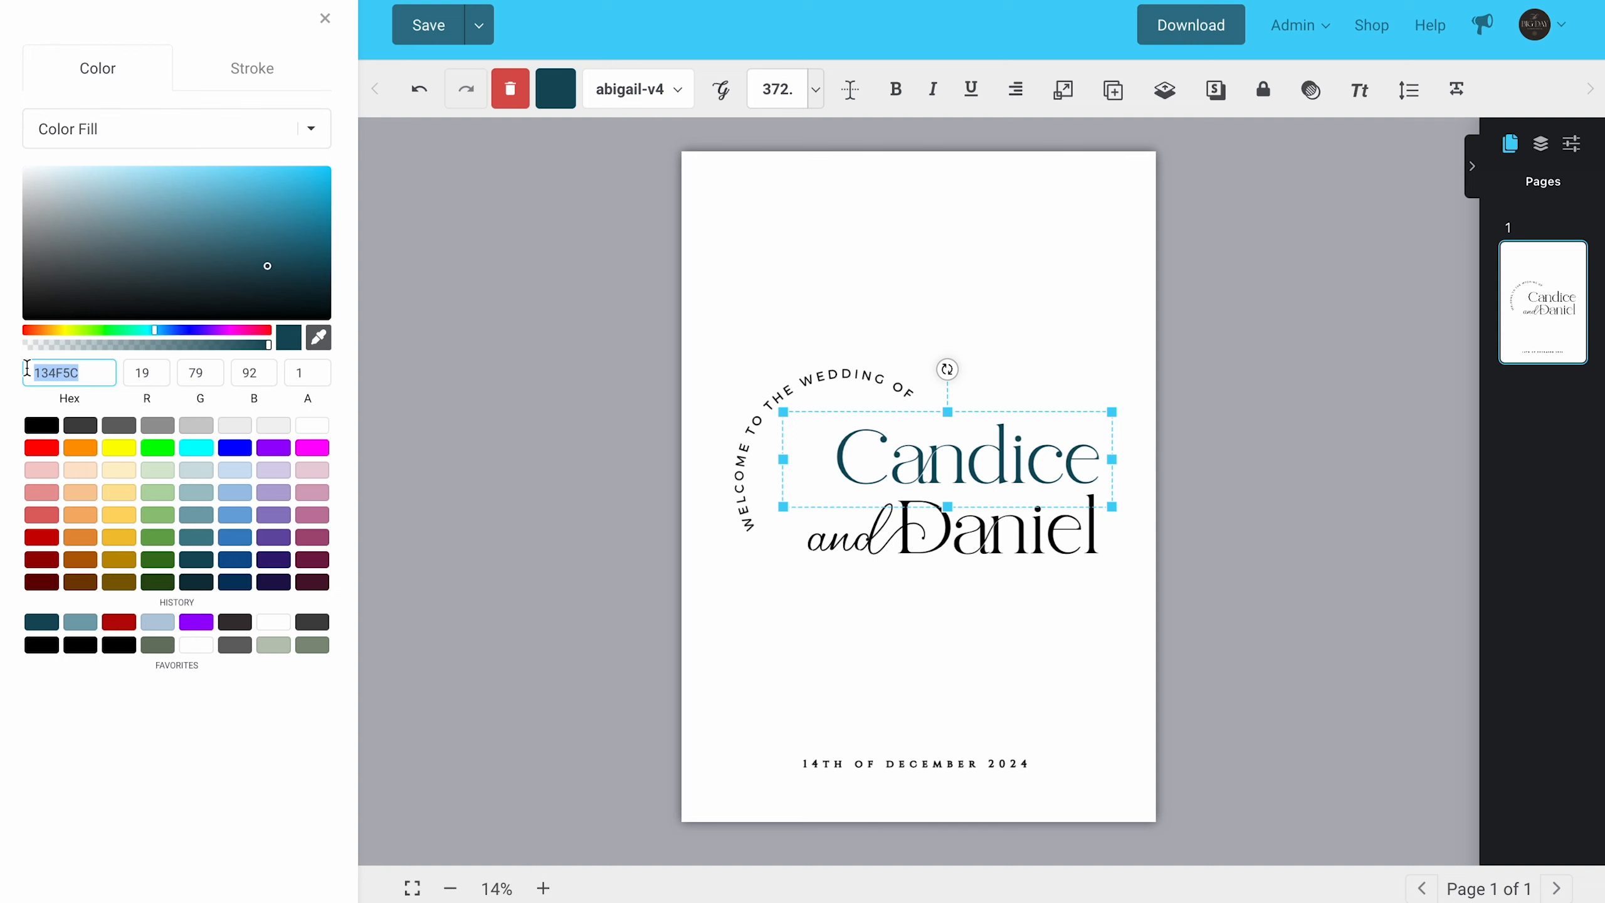
{"action": "type", "text": "B7CCDD"}
{"action": "left_click", "coordinate": [779, 633]}
{"action": "left_click", "coordinate": [1025, 558]}
{"action": "left_click", "coordinate": [833, 547], "text": "shift"}
{"action": "left_click", "coordinate": [761, 479], "text": "shift"}
Step: Recolour the date line with the recently used light blue so it matches the other text
{"action": "left_click", "coordinate": [884, 767], "text": "shift"}
{"action": "left_click", "coordinate": [515, 91]}
{"action": "left_click", "coordinate": [157, 662]}
{"action": "left_click", "coordinate": [849, 766]}
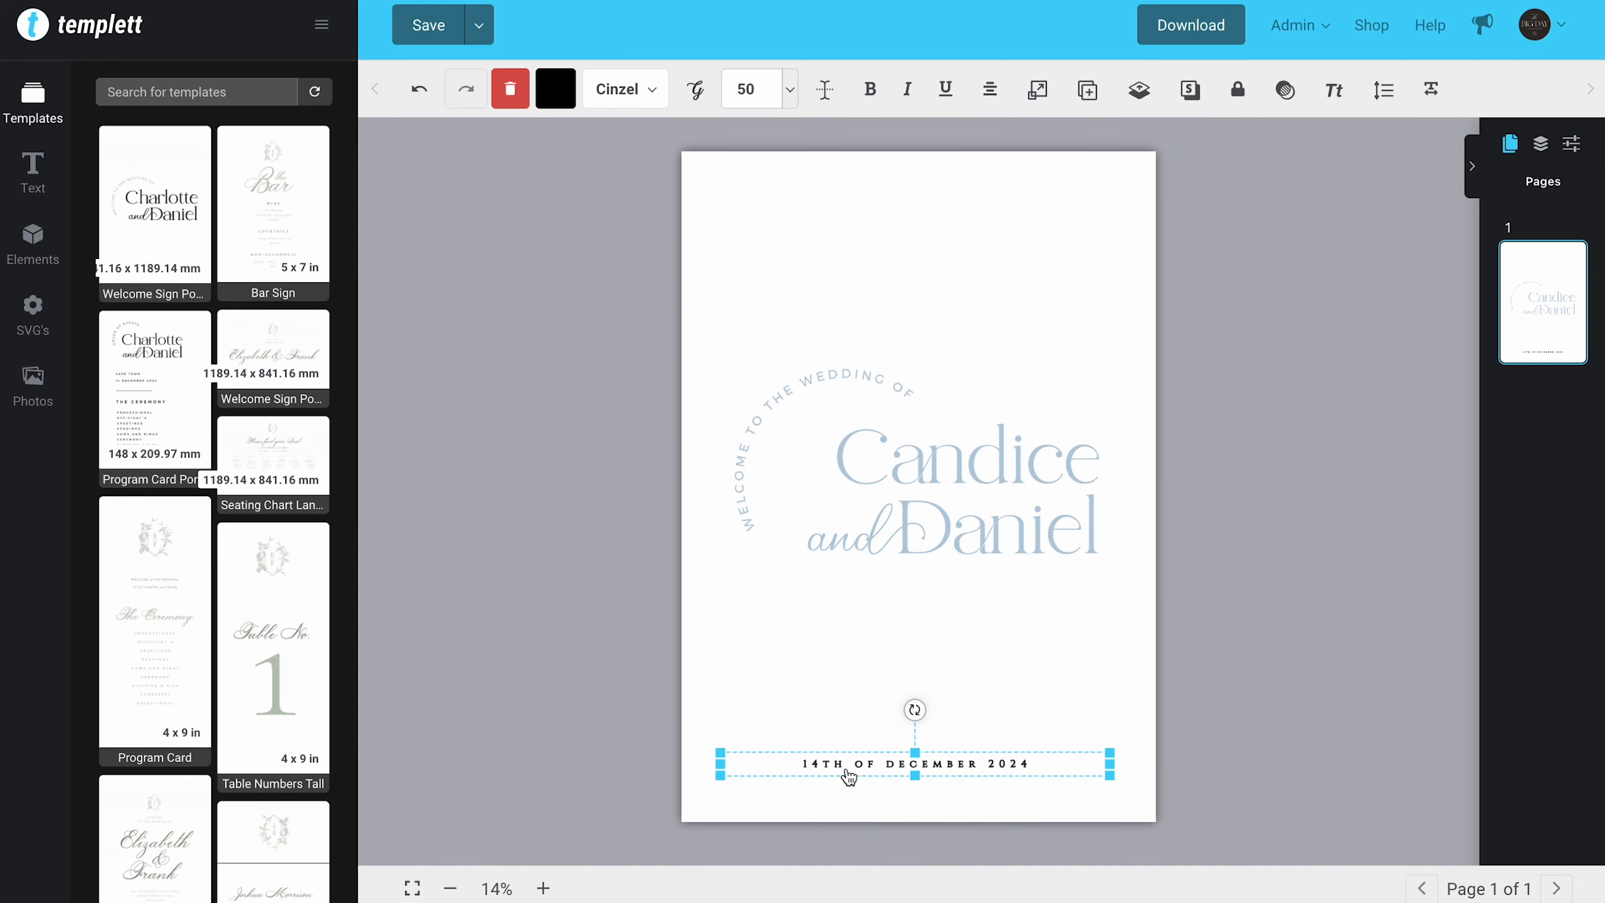
{"action": "left_click", "coordinate": [555, 88]}
{"action": "left_click", "coordinate": [157, 632]}
{"action": "left_click", "coordinate": [537, 769]}
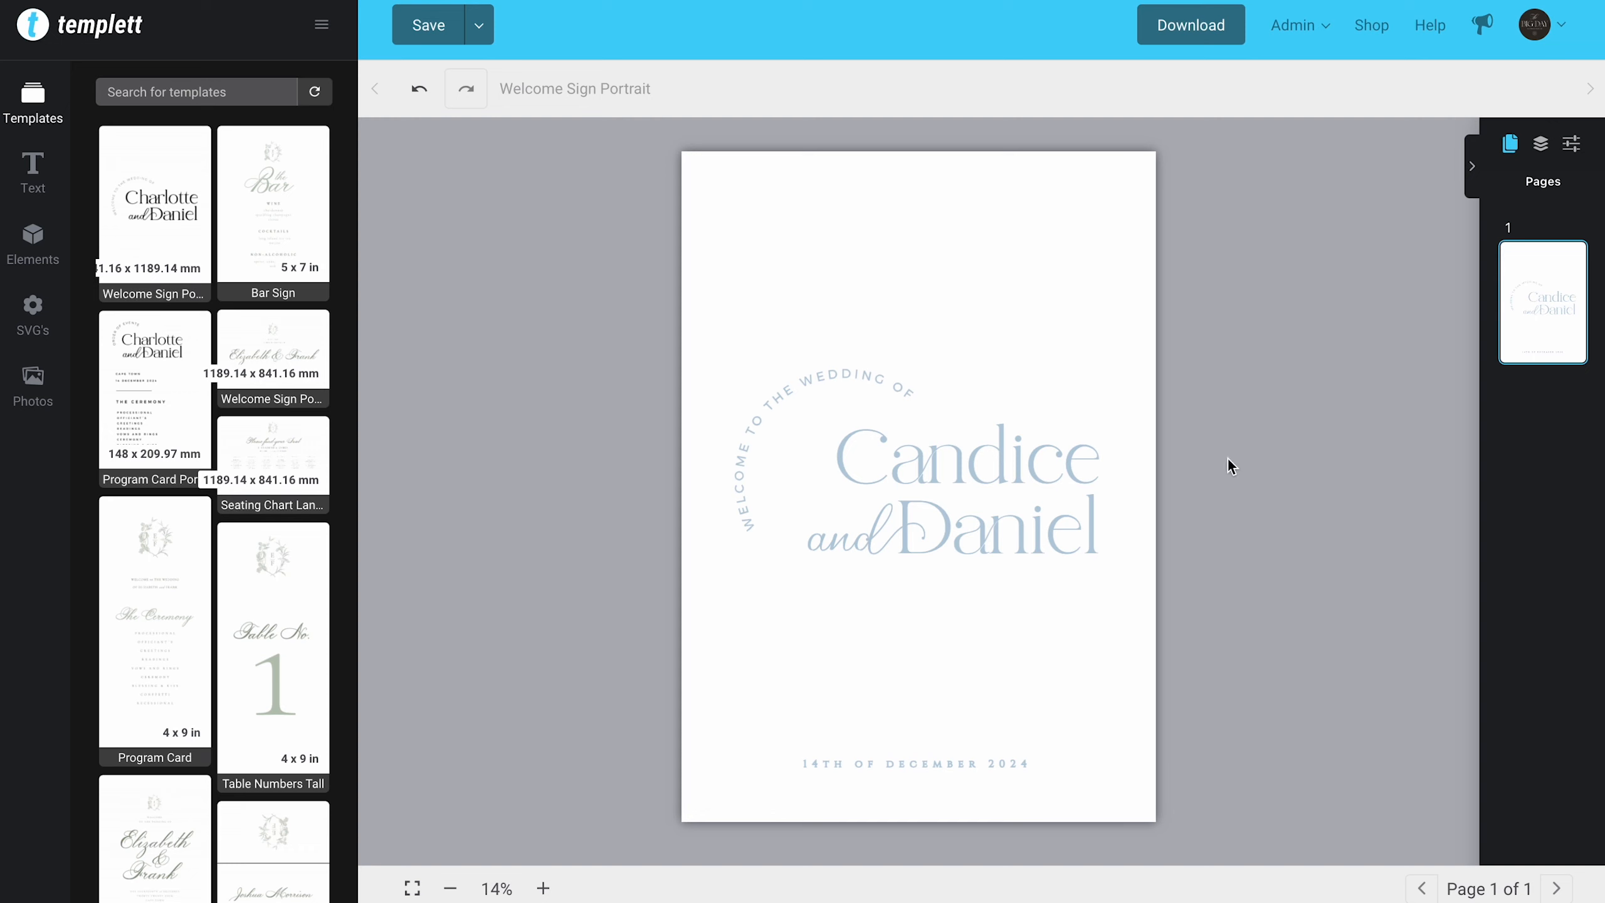
Step: Add a background layer to the page, colour it black and recolour all the text white
{"action": "left_click", "coordinate": [1472, 167]}
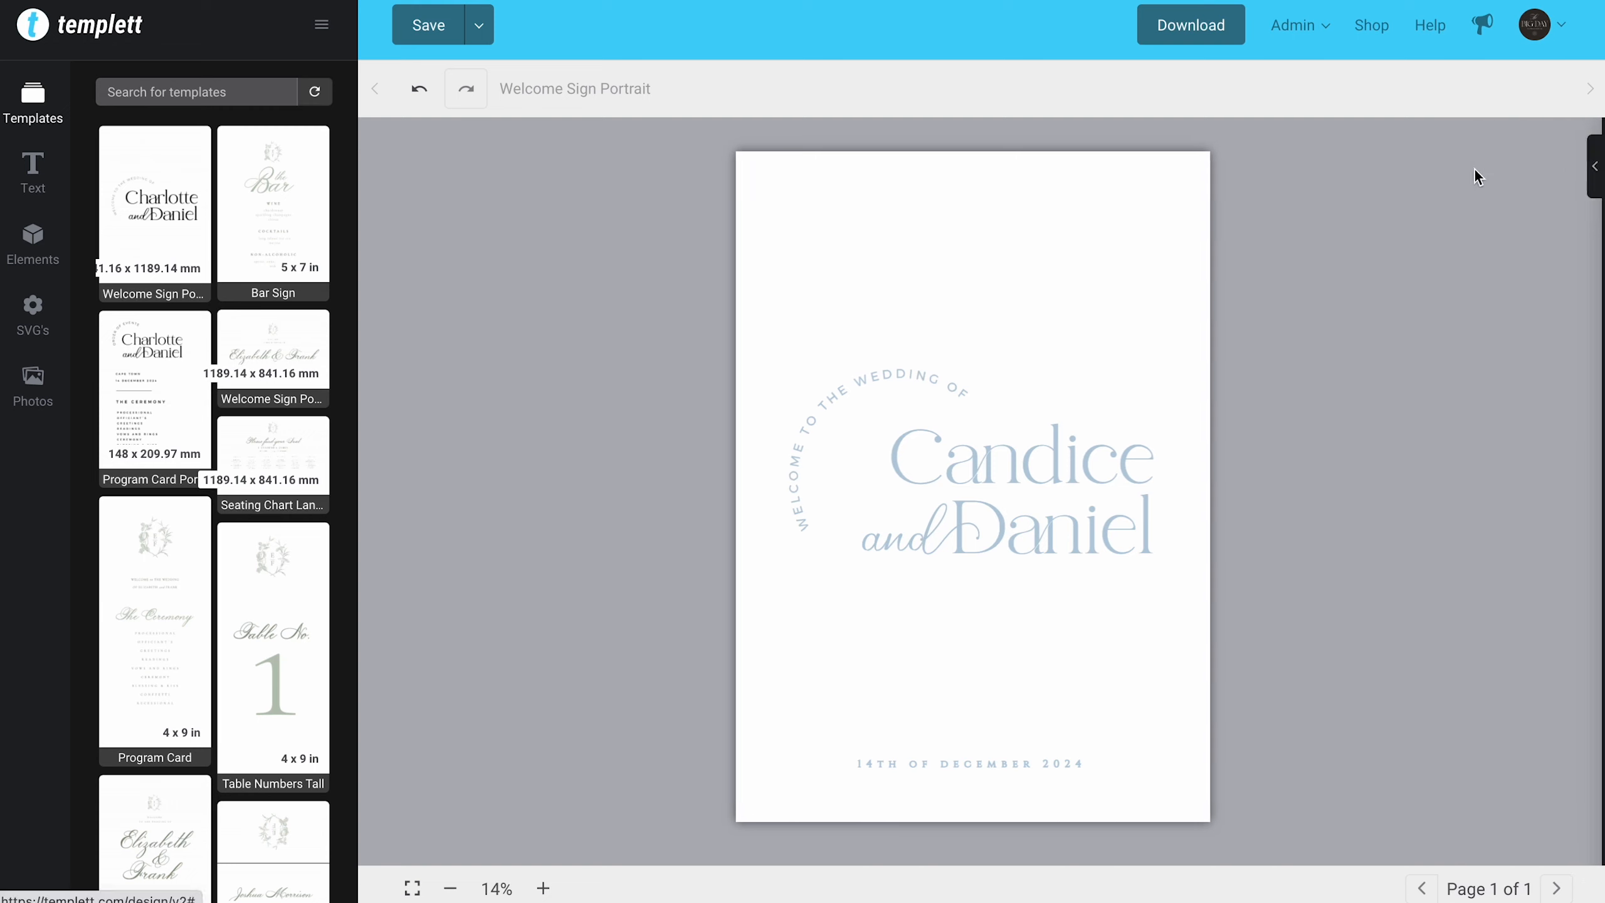
{"action": "left_click", "coordinate": [1597, 183]}
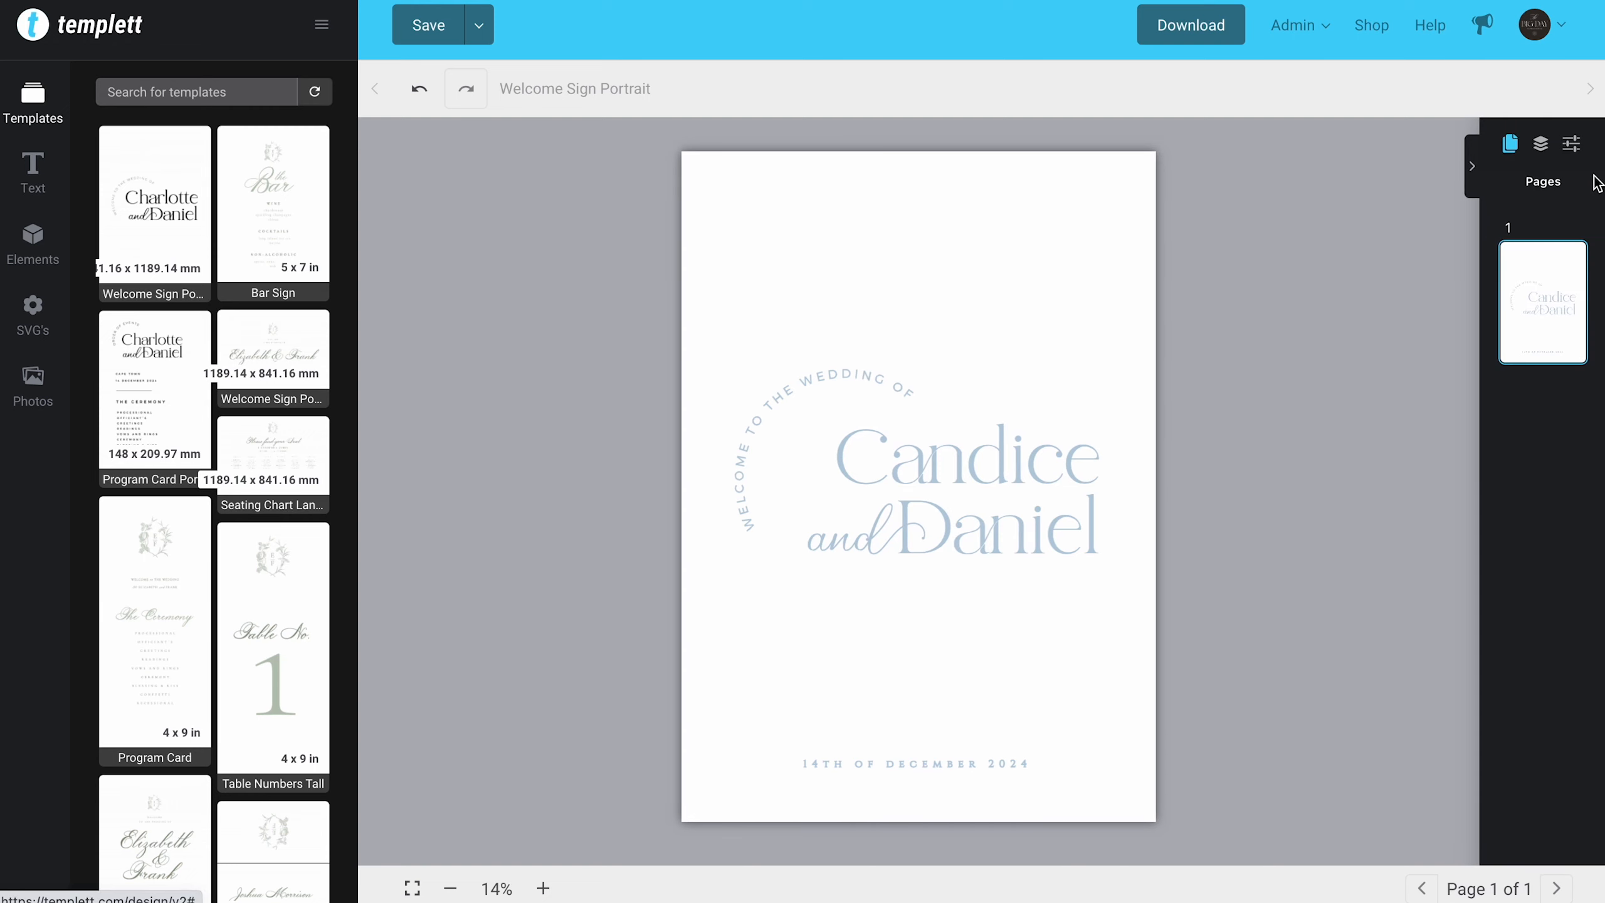
{"action": "left_click", "coordinate": [1540, 144]}
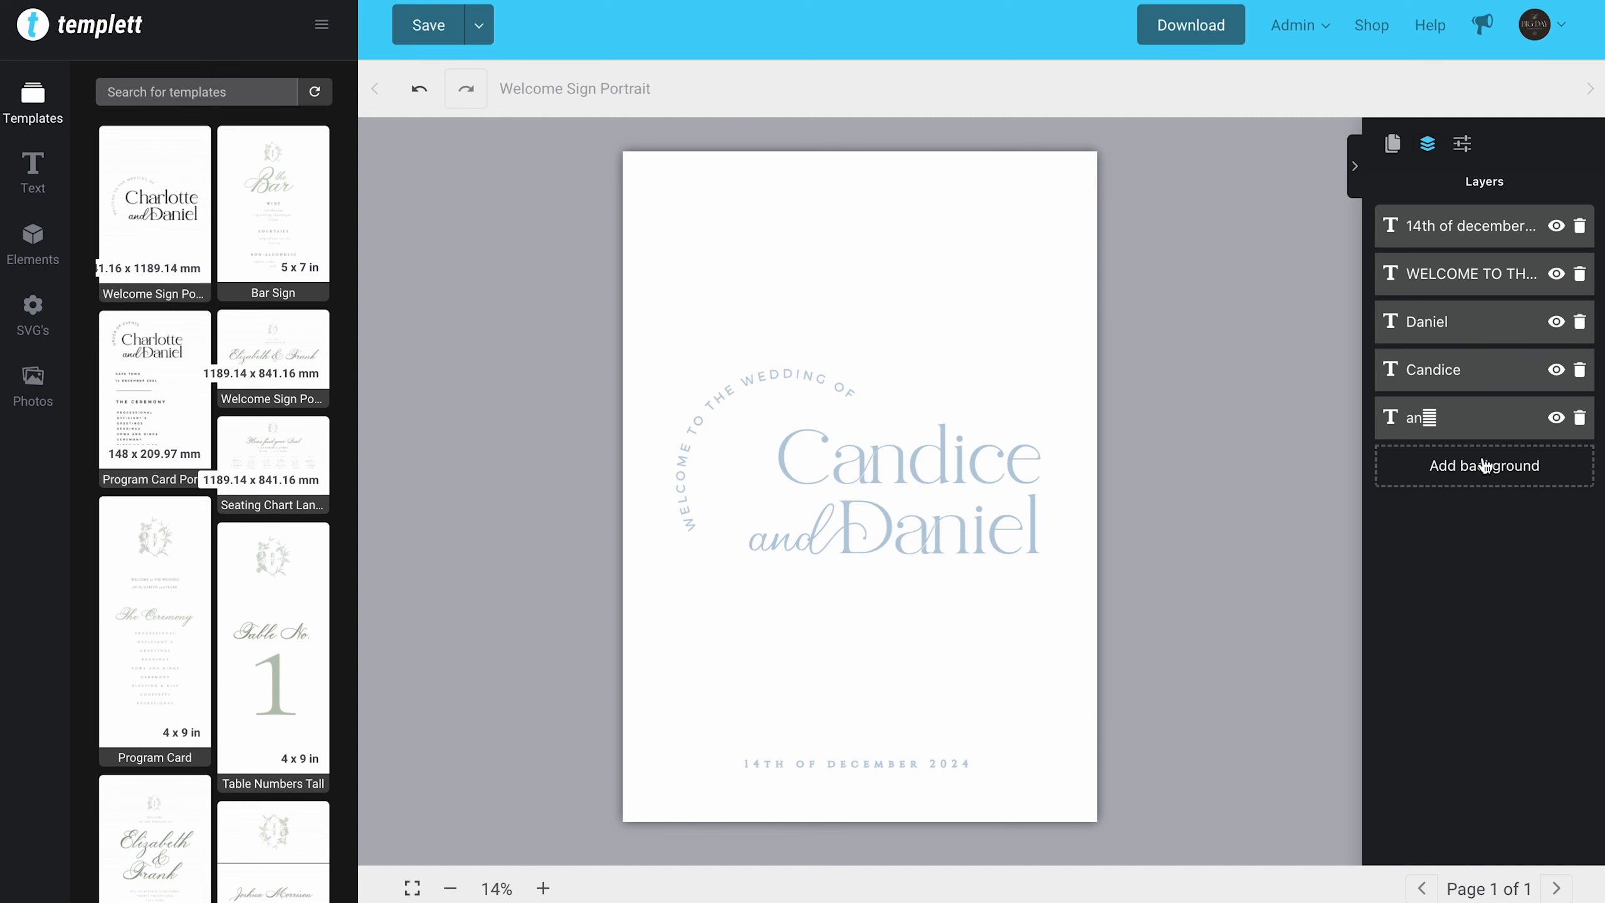
{"action": "left_click", "coordinate": [1482, 477]}
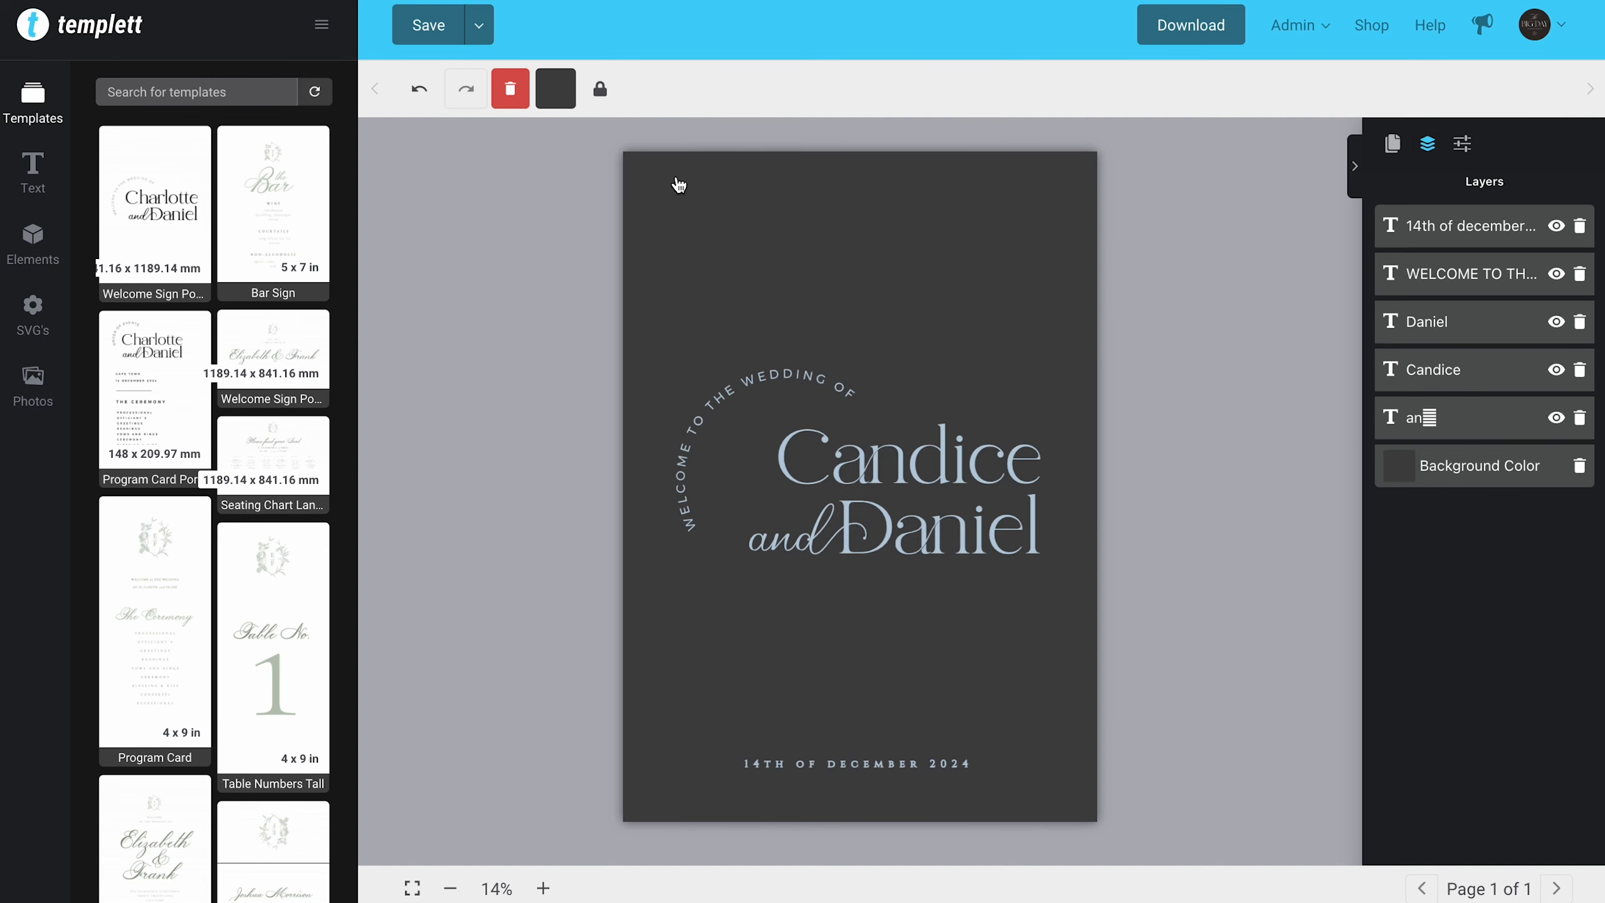
{"action": "left_click", "coordinate": [554, 98]}
{"action": "left_click", "coordinate": [535, 507]}
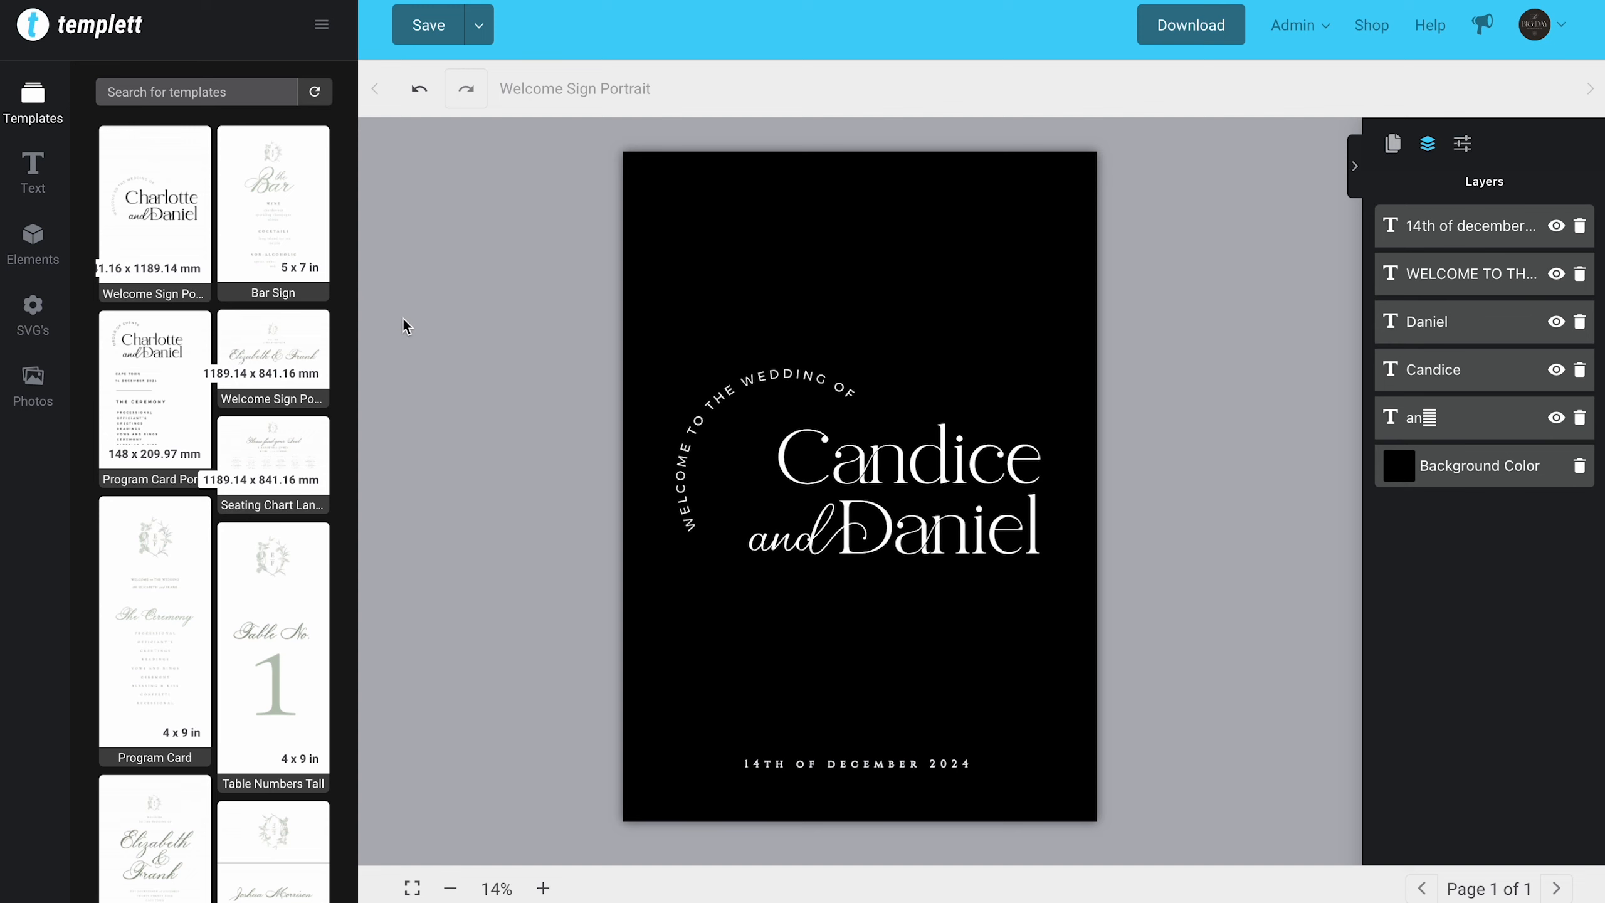
{"action": "left_click", "coordinate": [26, 252]}
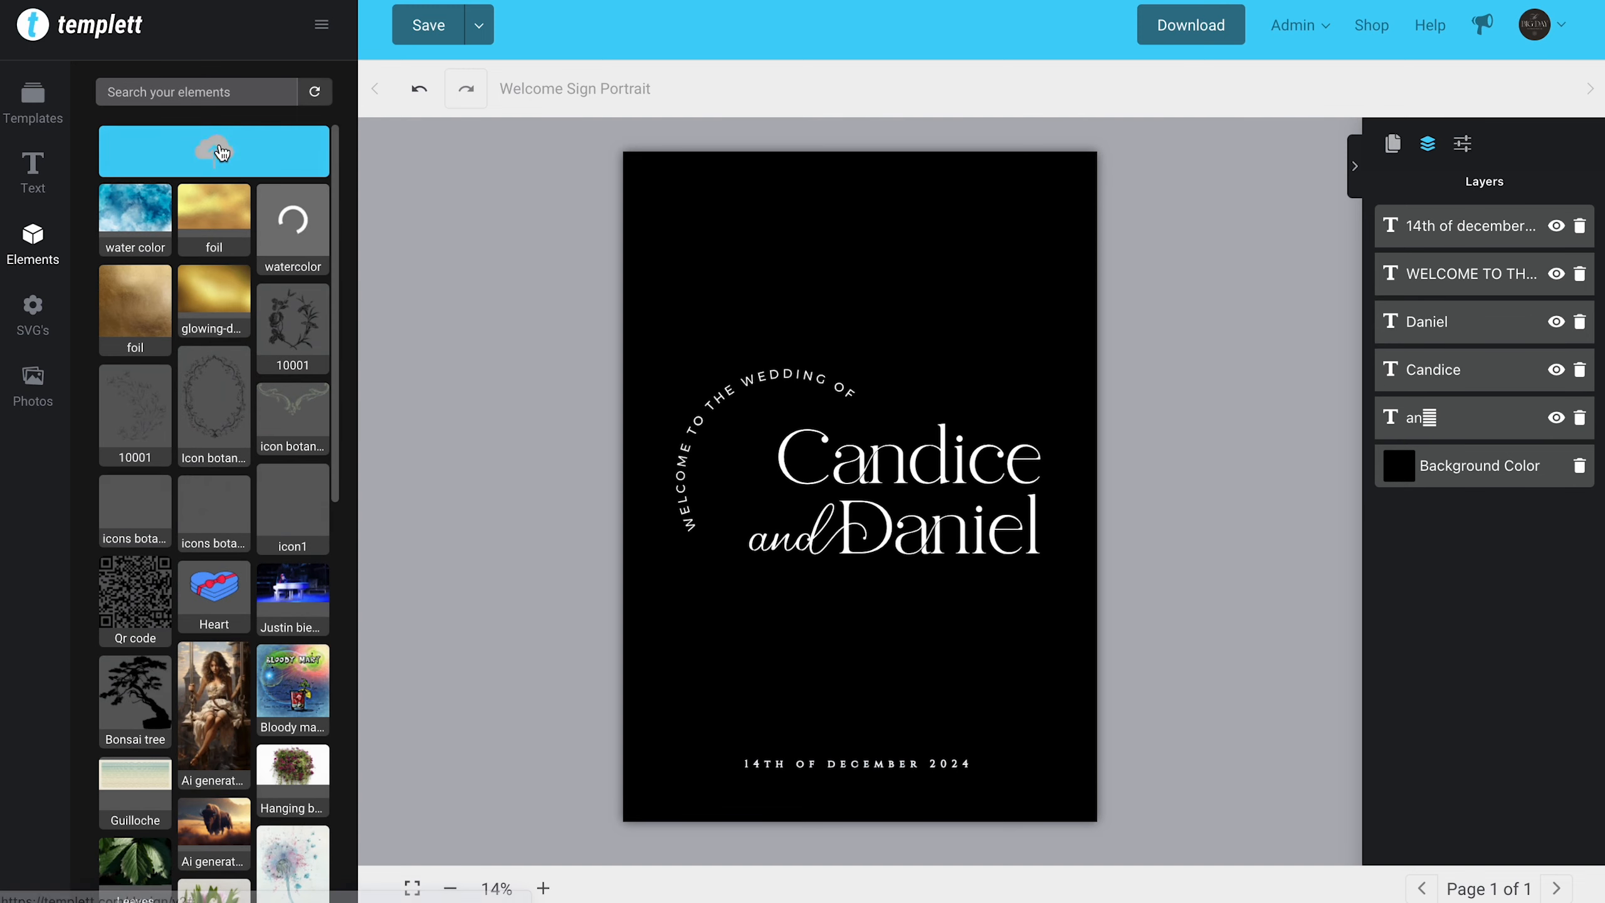
{"action": "left_click", "coordinate": [220, 158]}
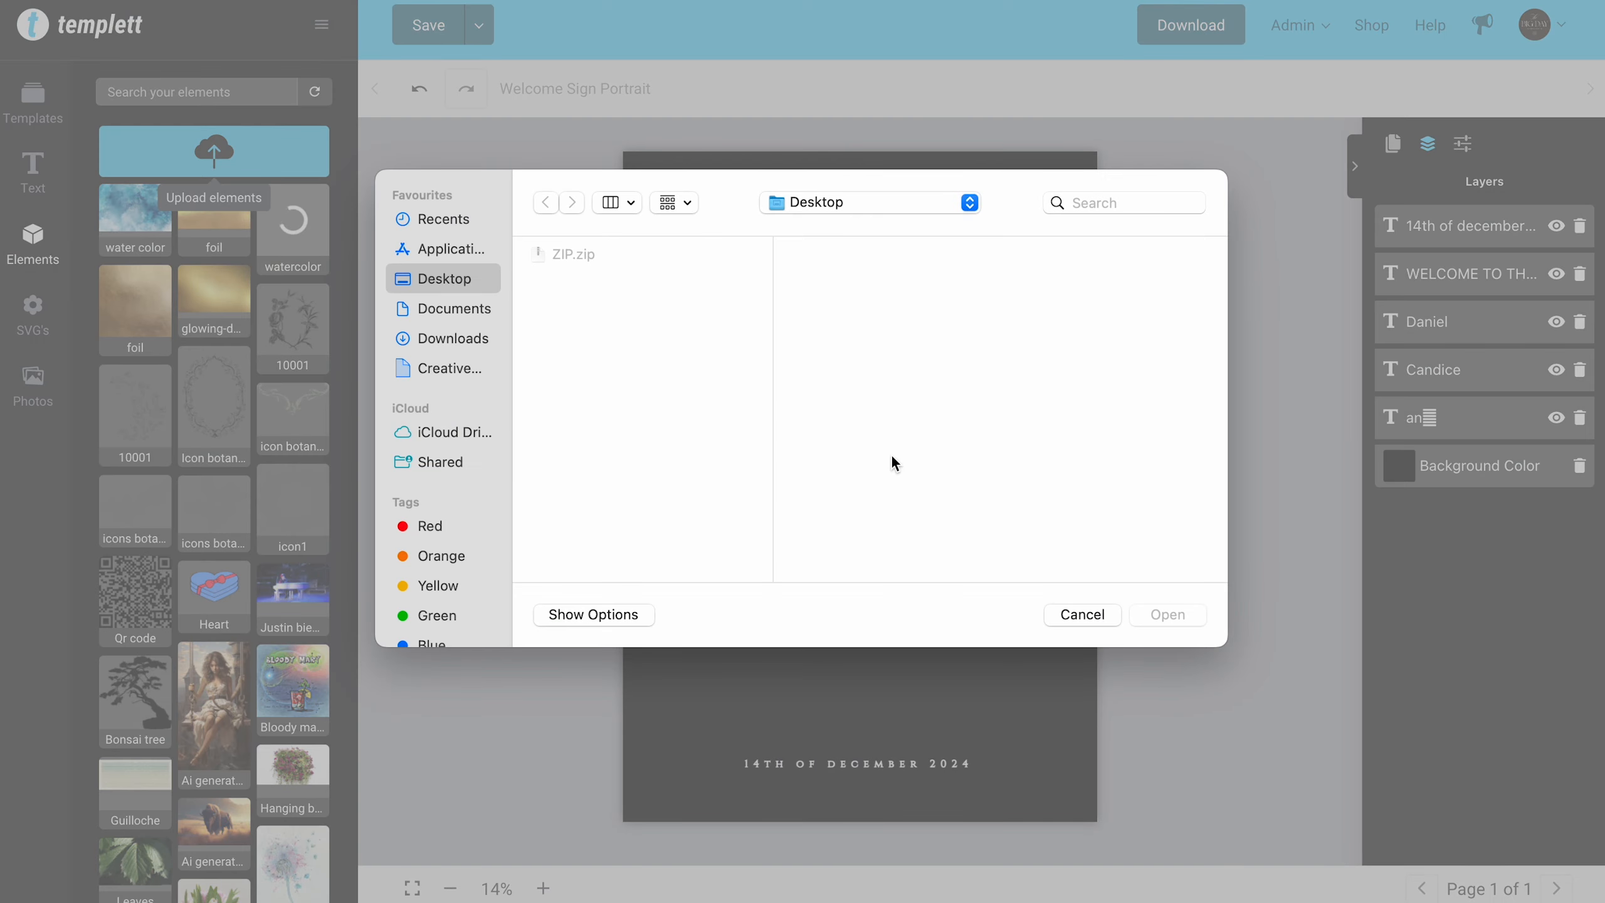
{"action": "left_click", "coordinate": [1081, 603]}
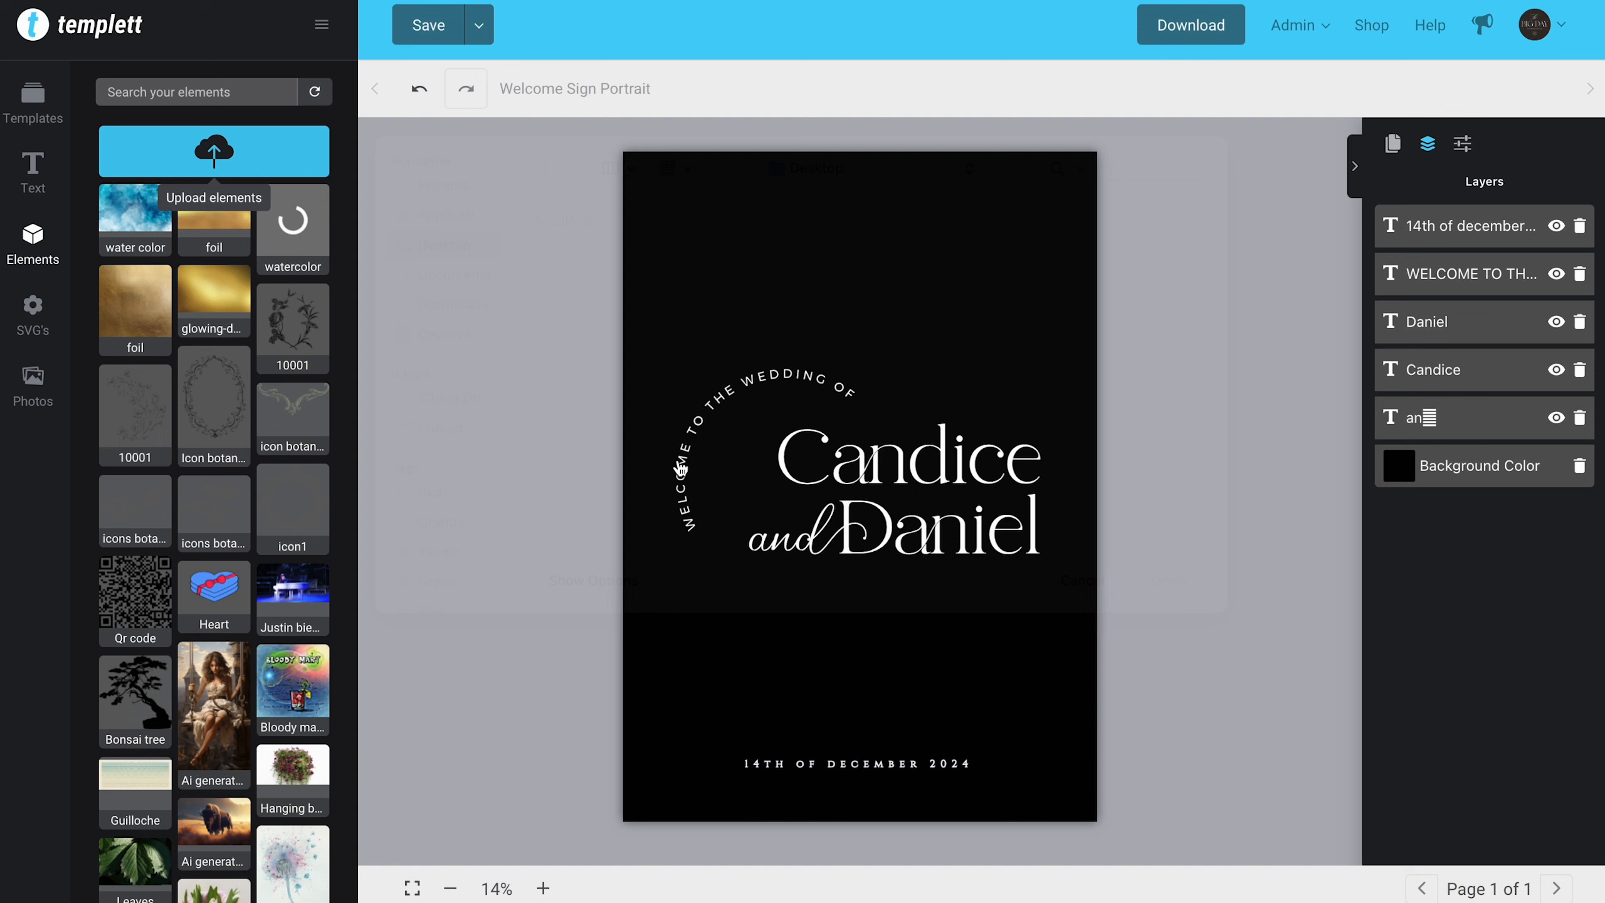
Step: Fill the upper name with a gold foil pattern at a scale of 300
{"action": "left_click", "coordinate": [861, 480]}
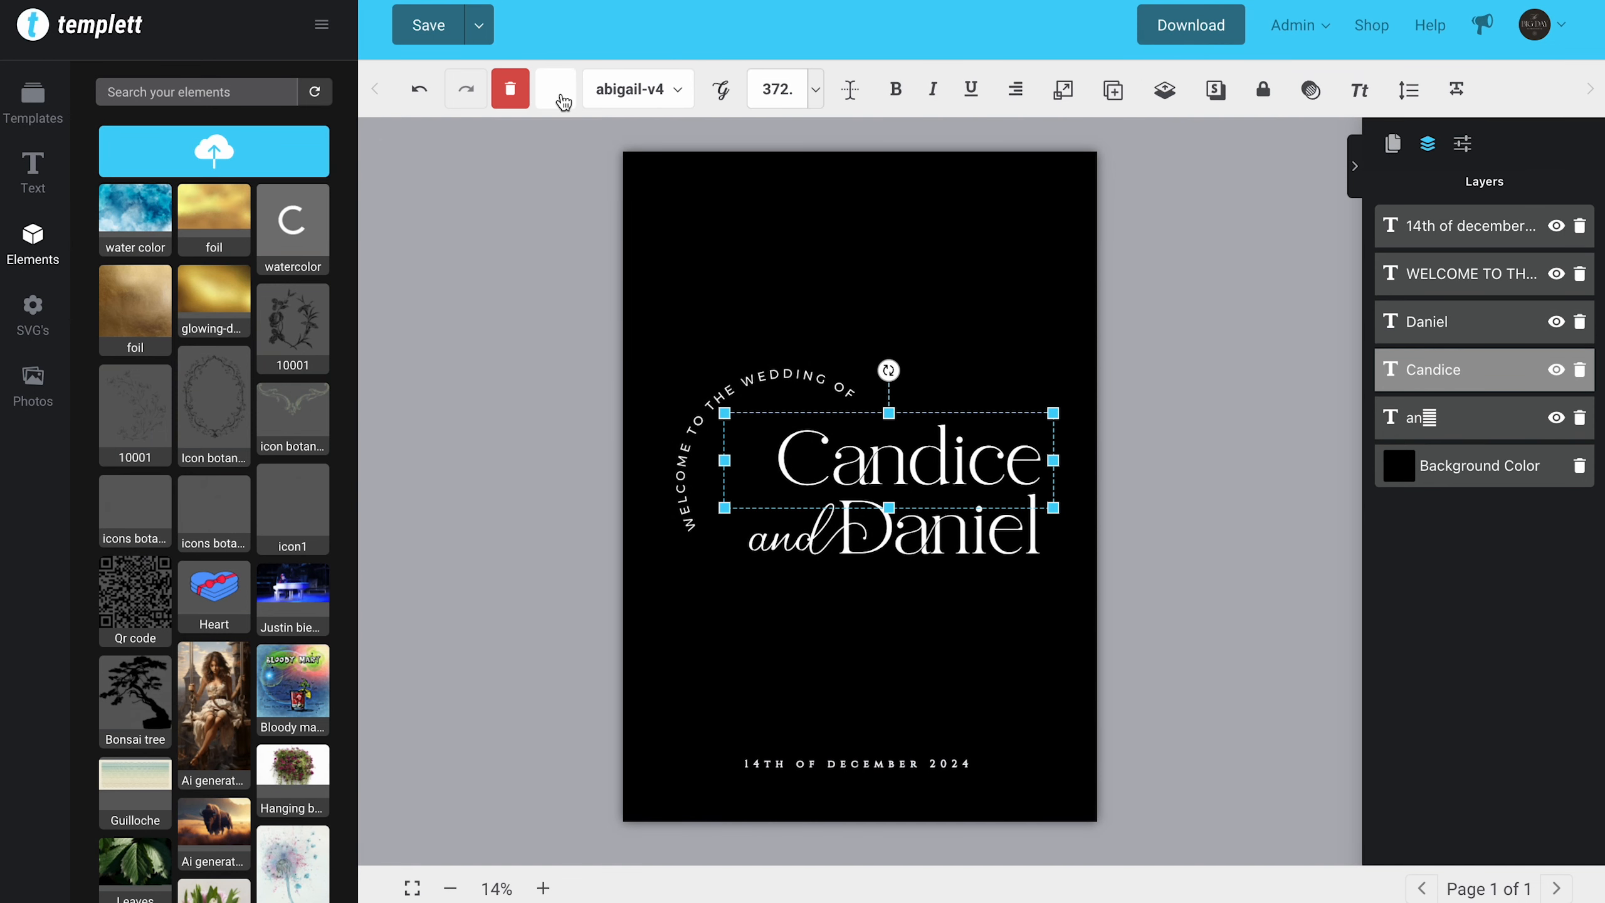
{"action": "left_click", "coordinate": [561, 98]}
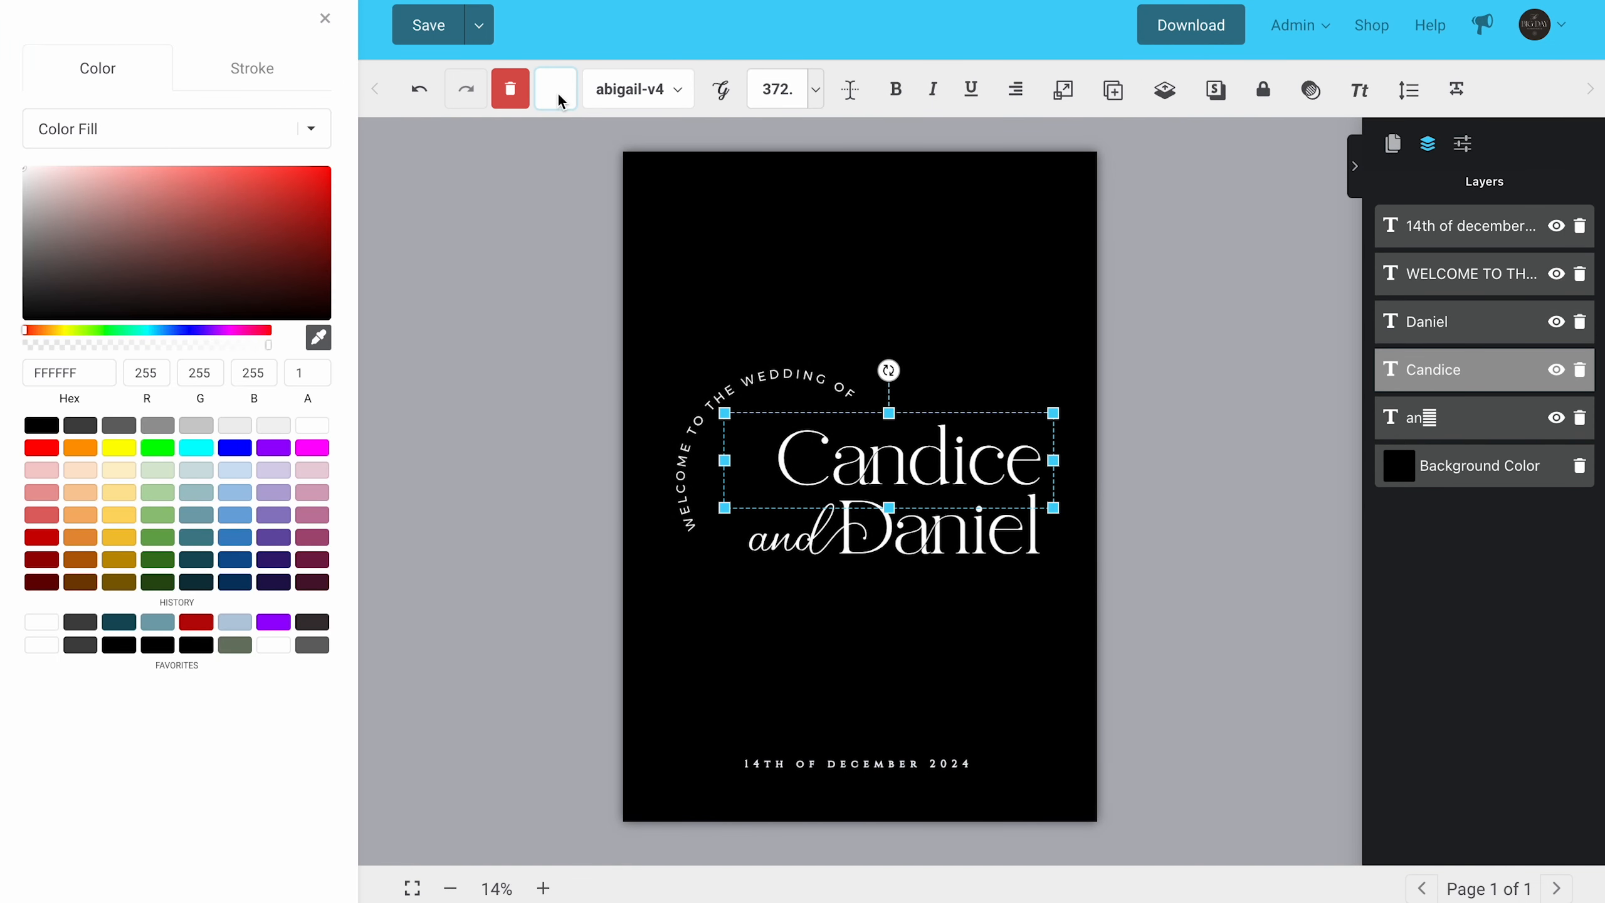
{"action": "left_click", "coordinate": [303, 124]}
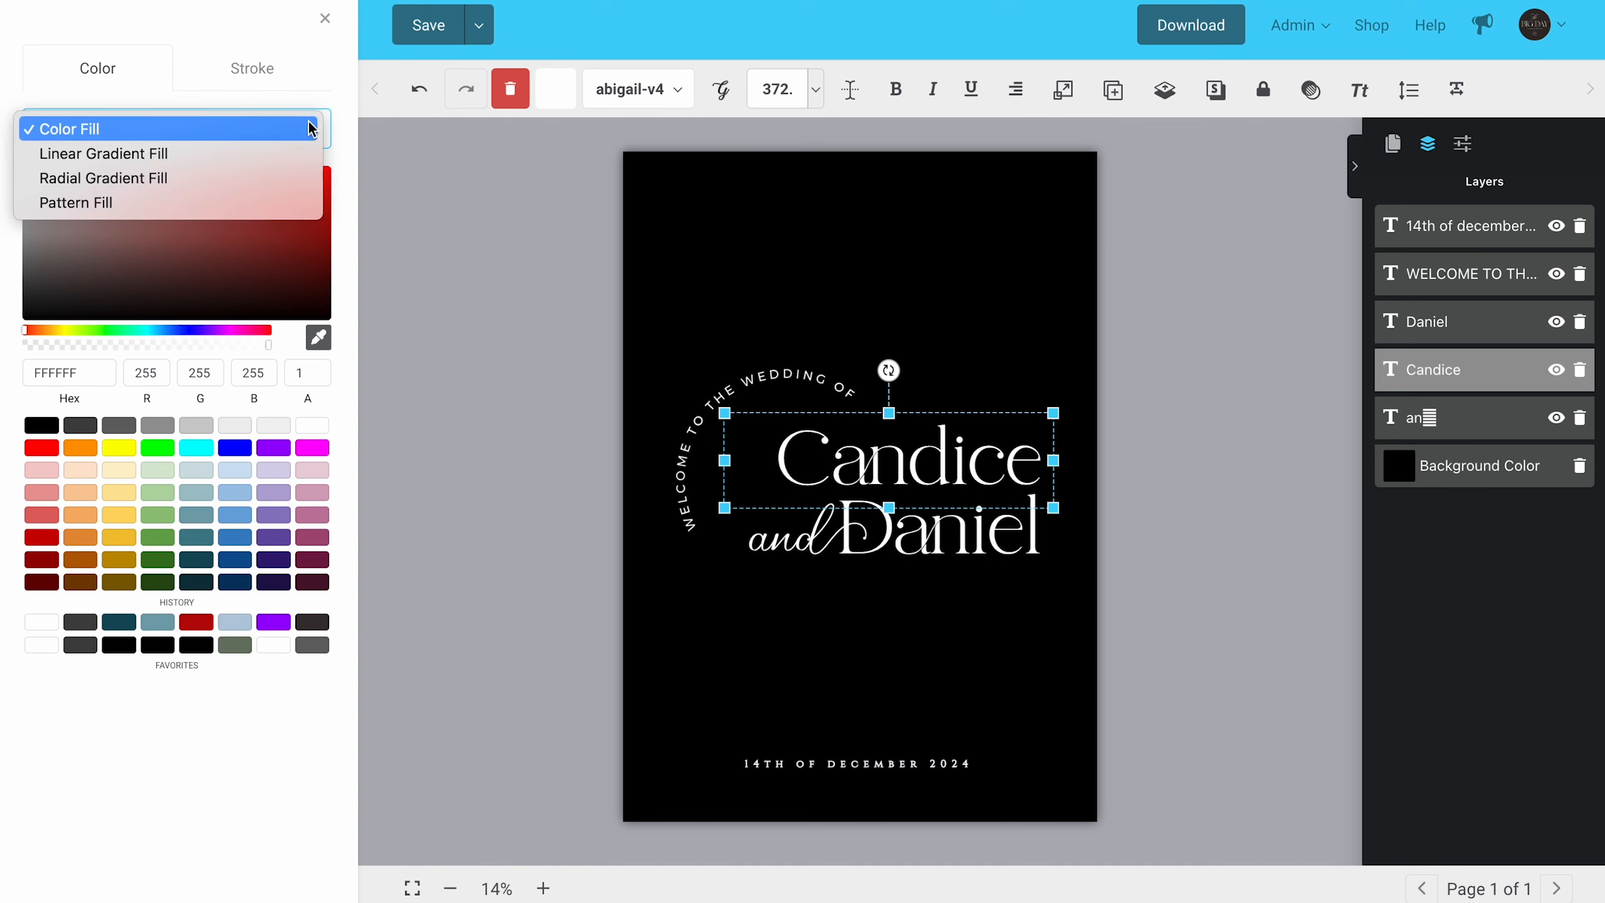
{"action": "left_click", "coordinate": [219, 203]}
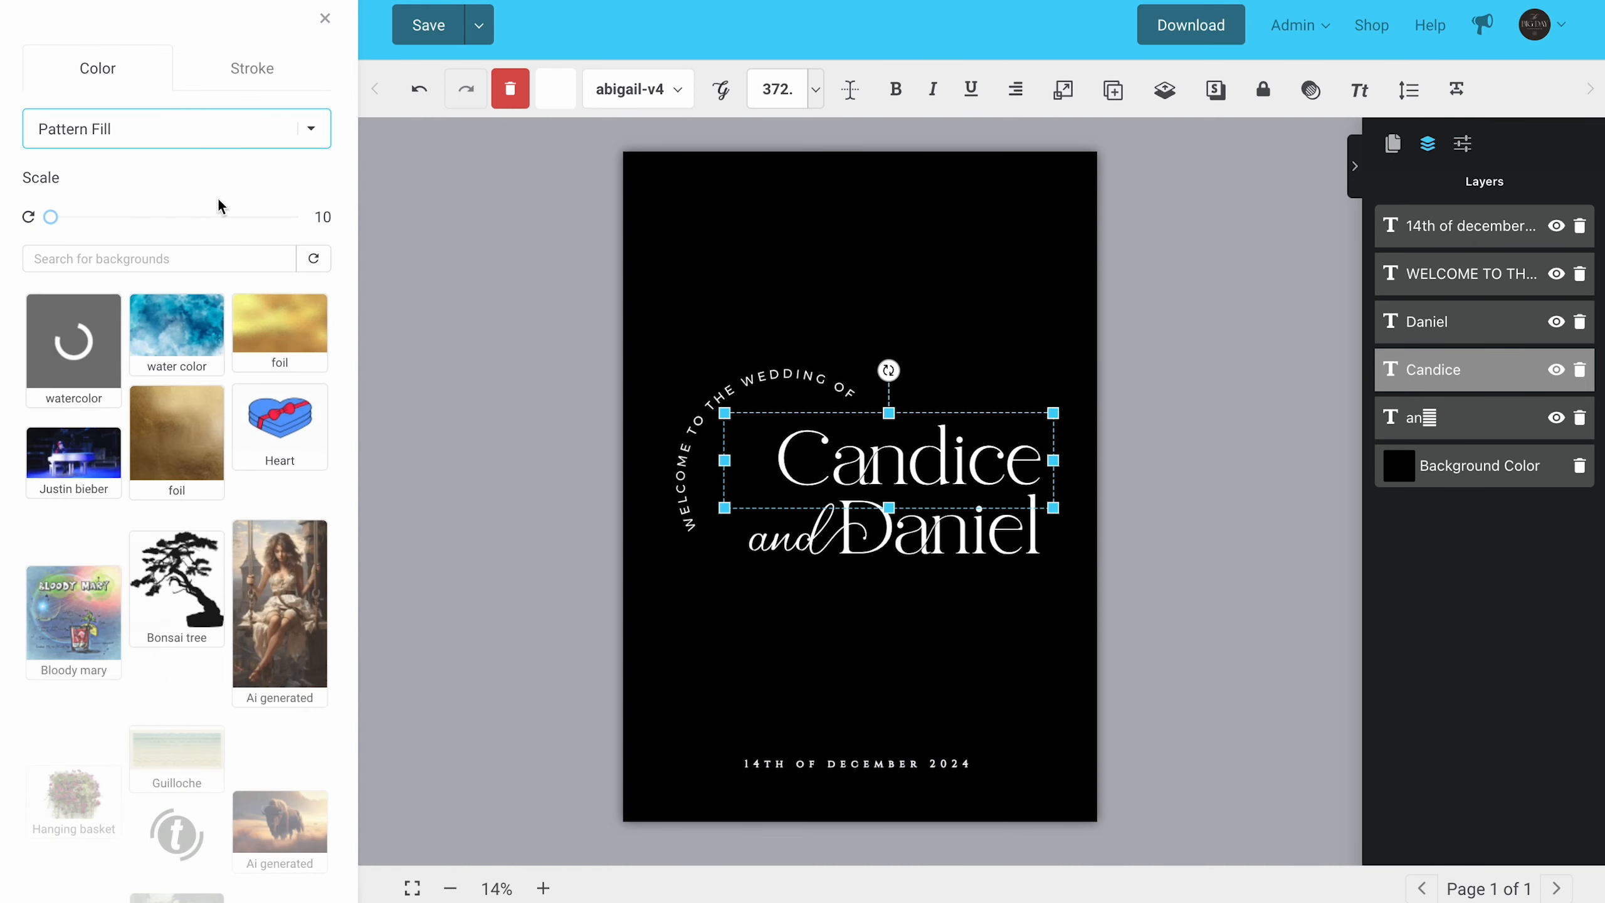
{"action": "left_click", "coordinate": [192, 437]}
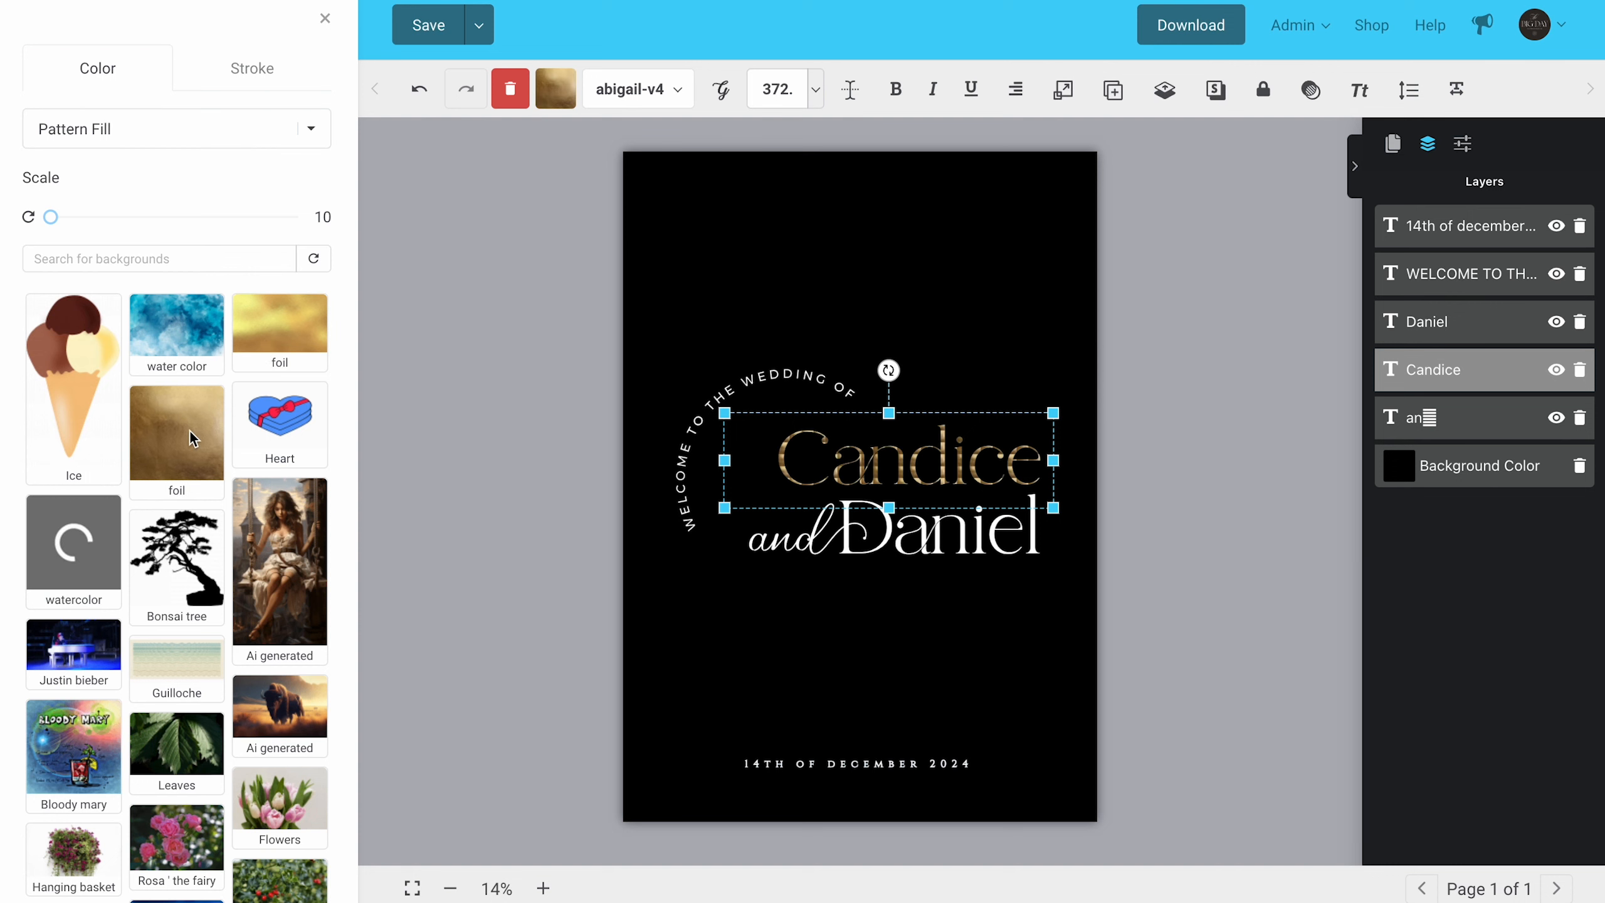
{"action": "left_click_drag", "start_coordinate": [51, 217], "coordinate": [359, 242]}
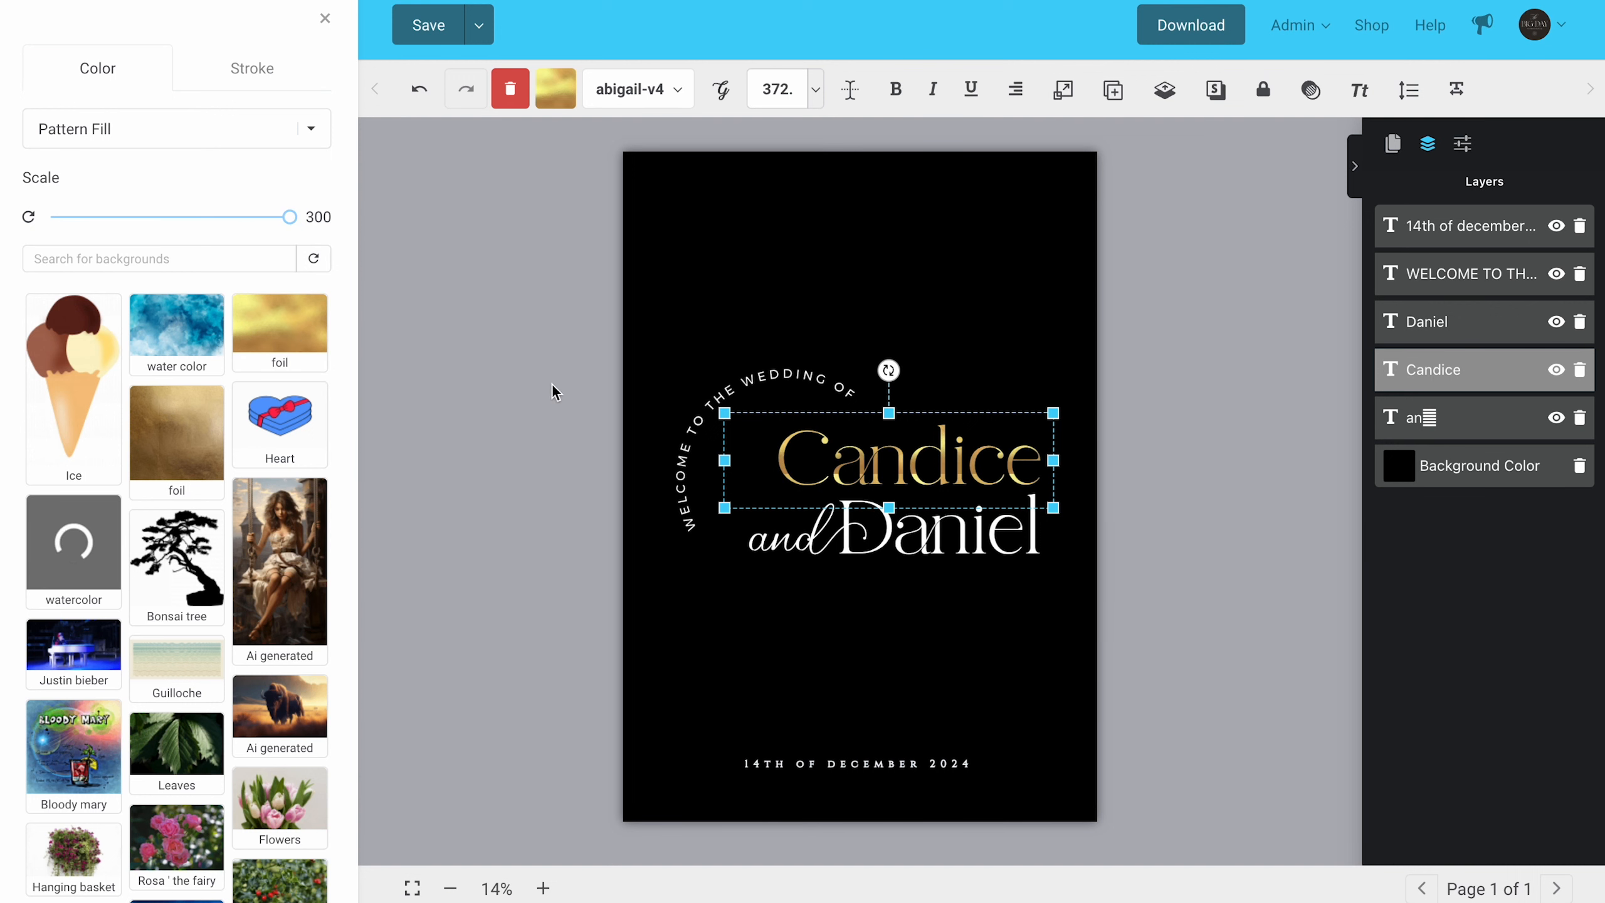
Step: Undo and redo the foil fill, and undo back to black text on a page without a background
{"action": "left_click", "coordinate": [551, 383]}
{"action": "left_click", "coordinate": [417, 104]}
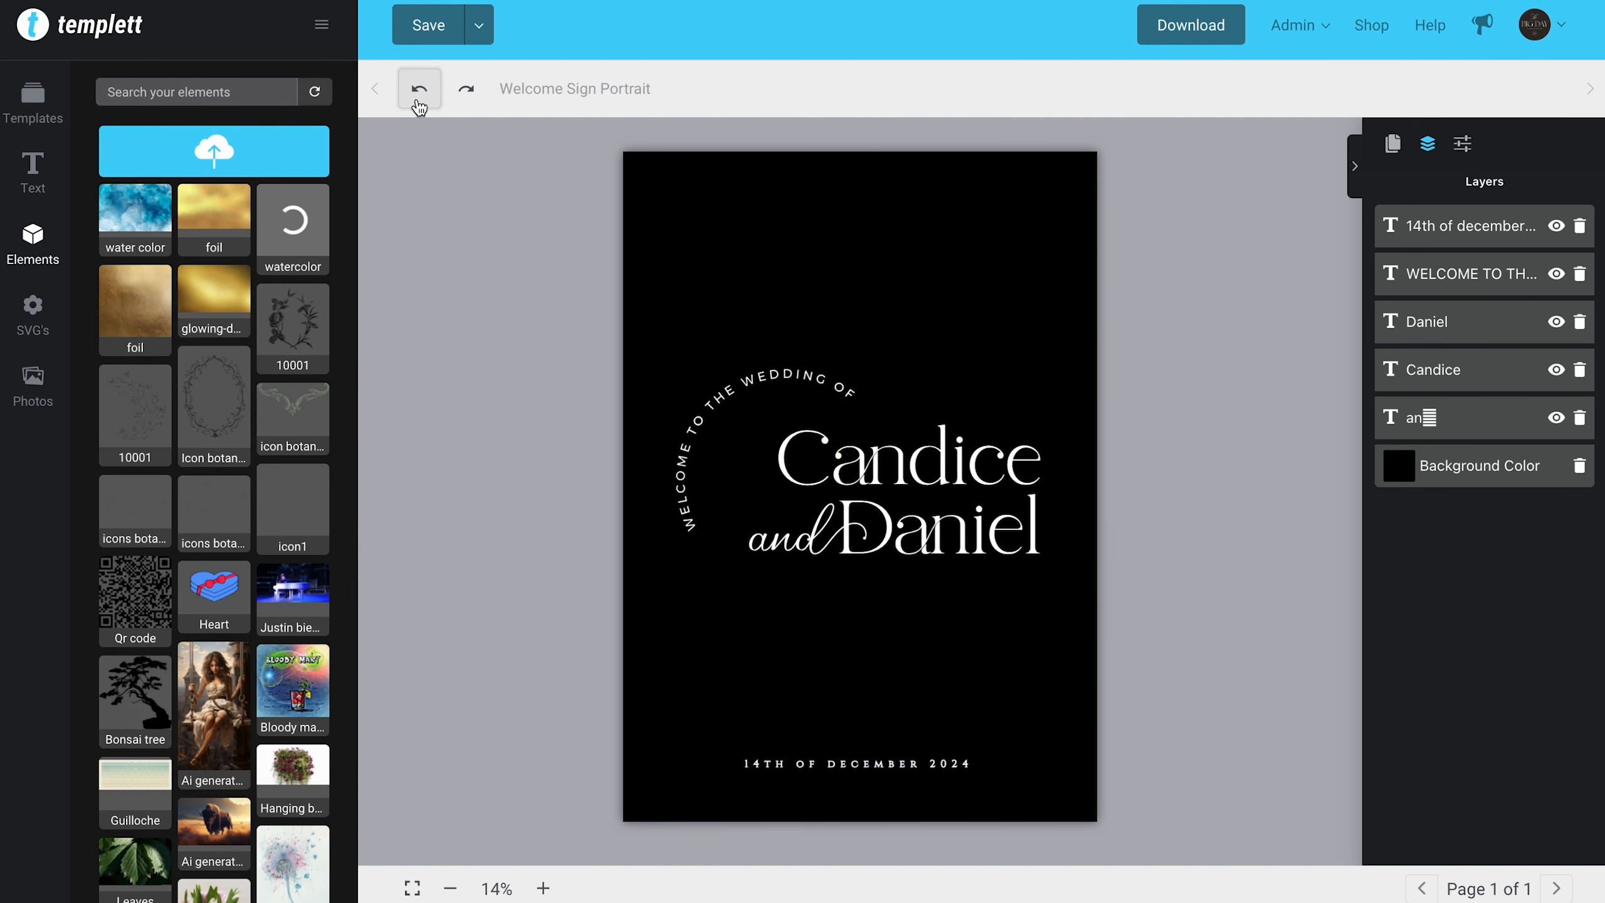
{"action": "left_click", "coordinate": [468, 98]}
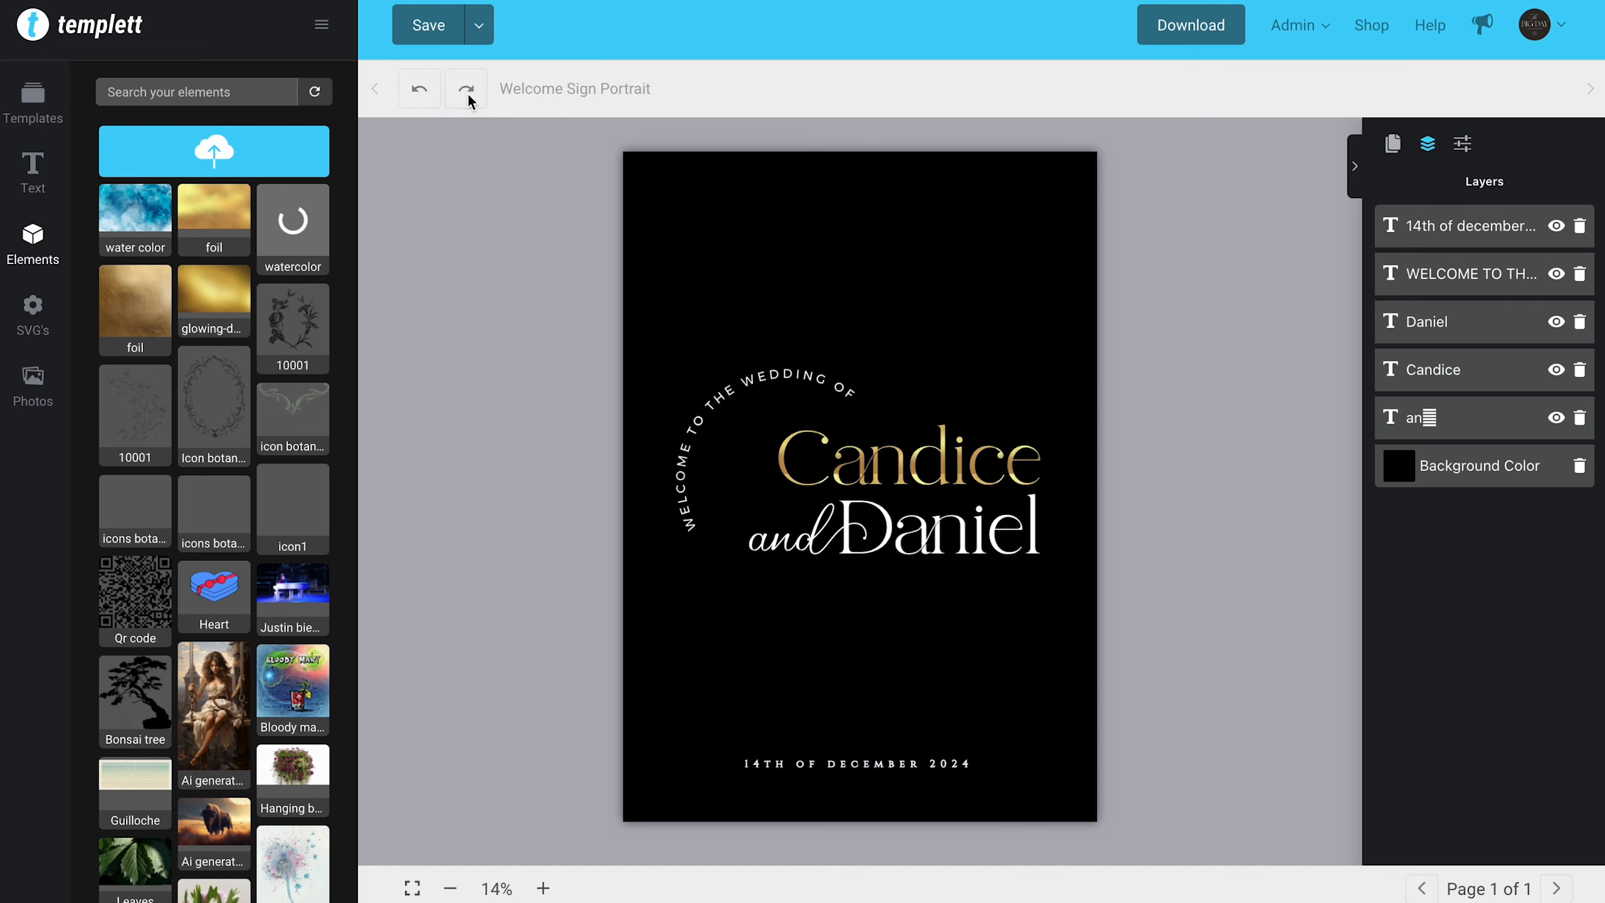
{"action": "left_click", "coordinate": [421, 98]}
{"action": "left_click", "coordinate": [418, 95]}
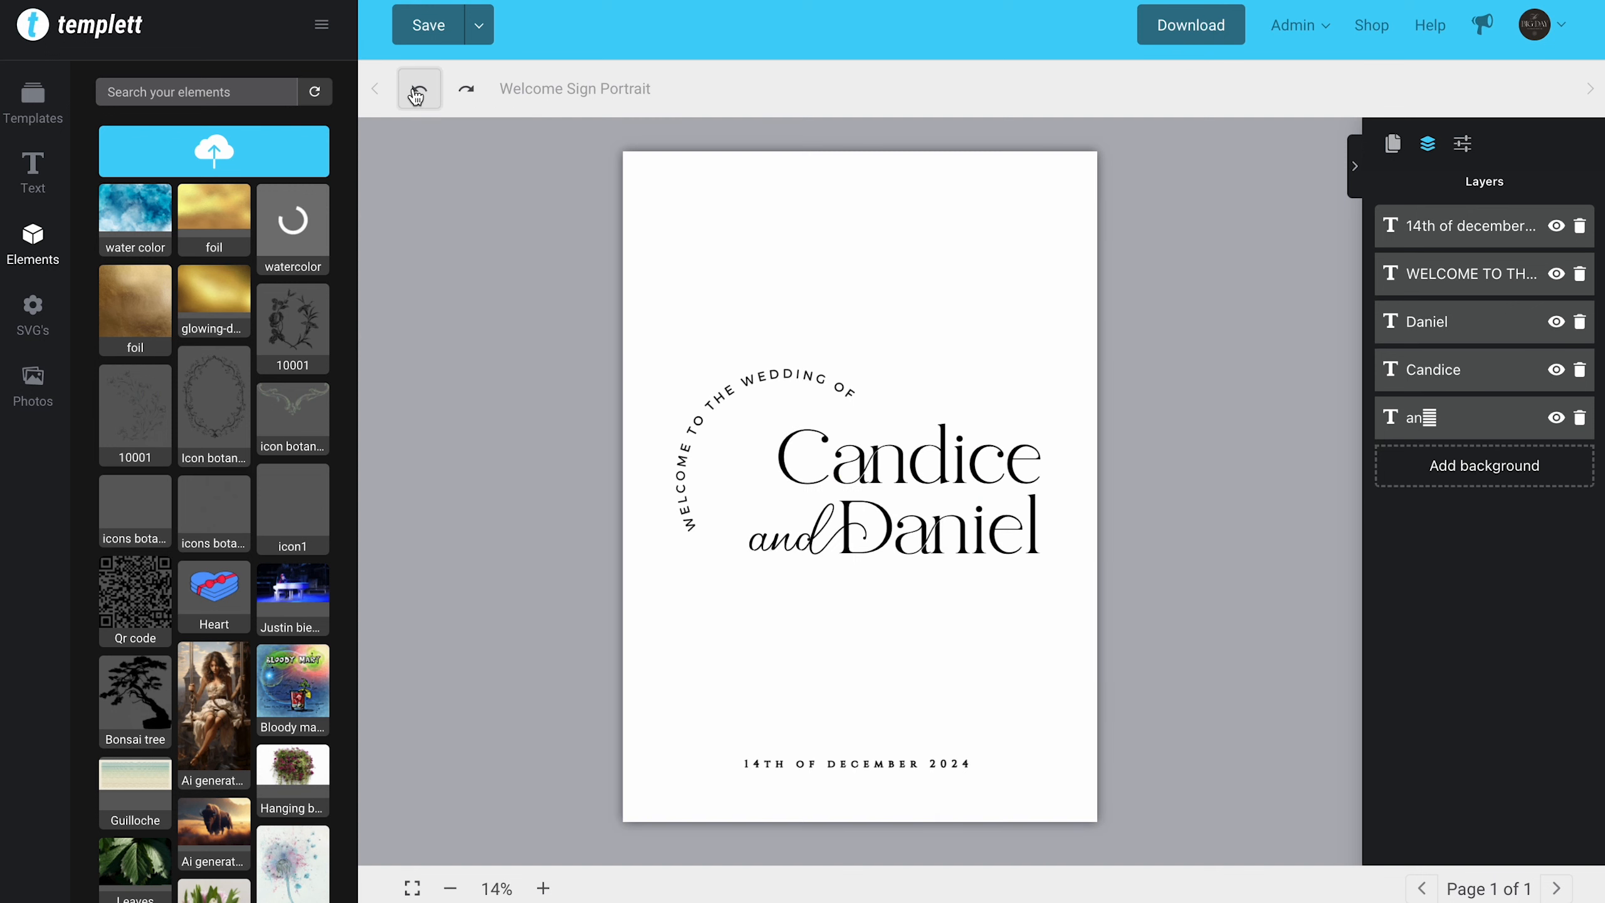
Step: Nudge the word "and" slightly closer to the lower name
{"action": "left_click", "coordinate": [962, 471]}
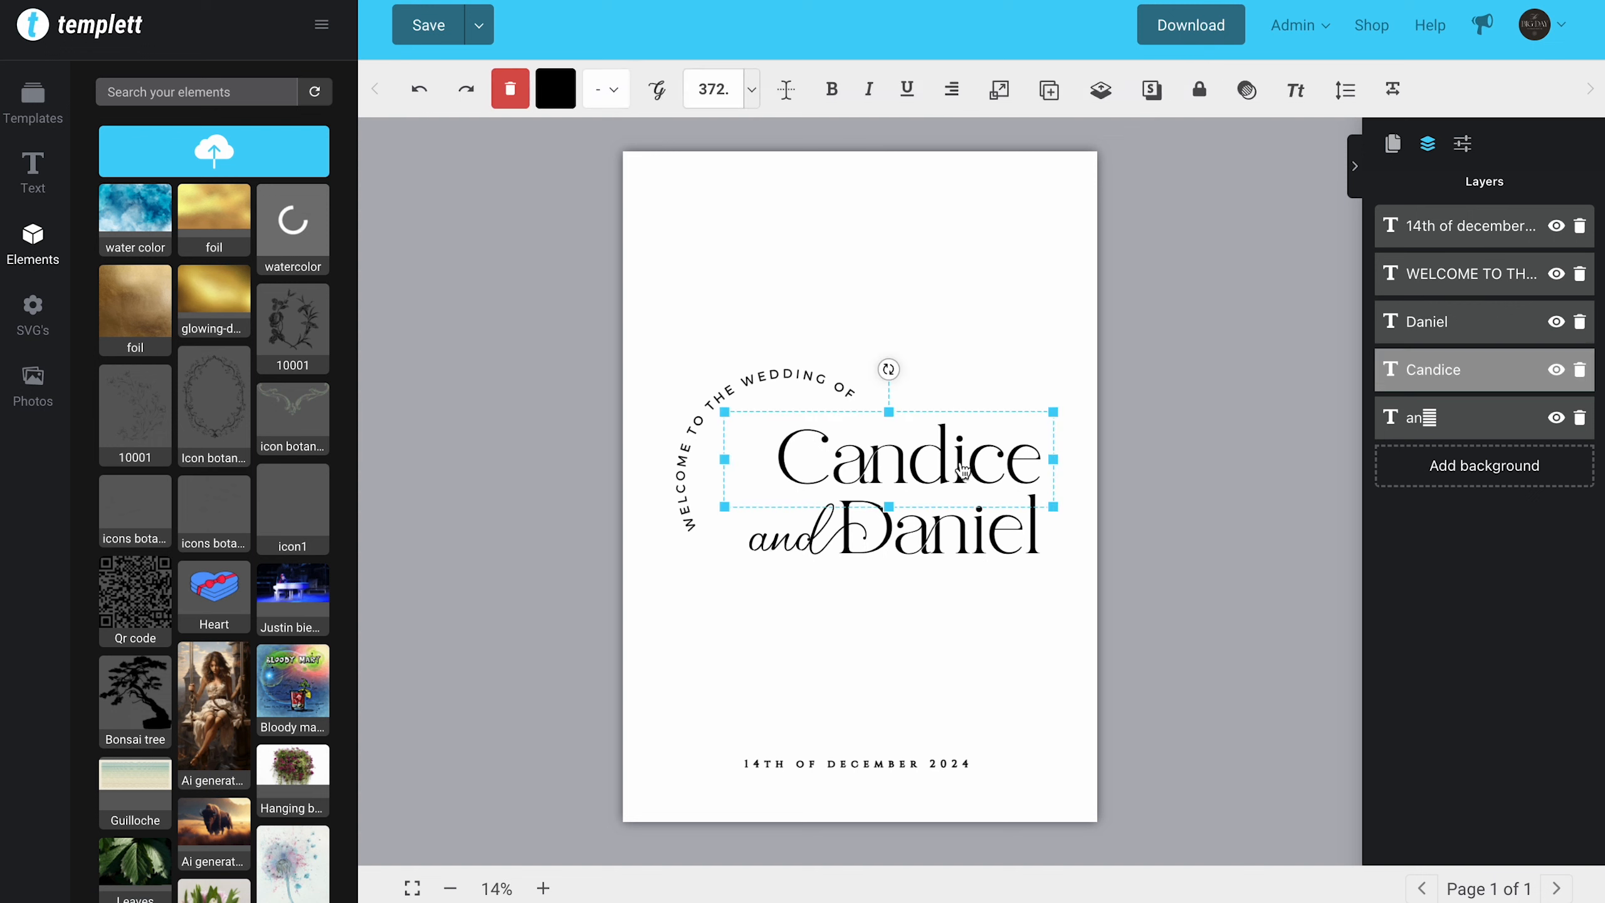
{"action": "mouse_move", "coordinate": [962, 470]}
{"action": "left_mouse_down"}
{"action": "mouse_move", "coordinate": [959, 276]}
{"action": "mouse_move", "coordinate": [962, 475]}
{"action": "left_mouse_up"}
{"action": "left_click", "coordinate": [759, 652]}
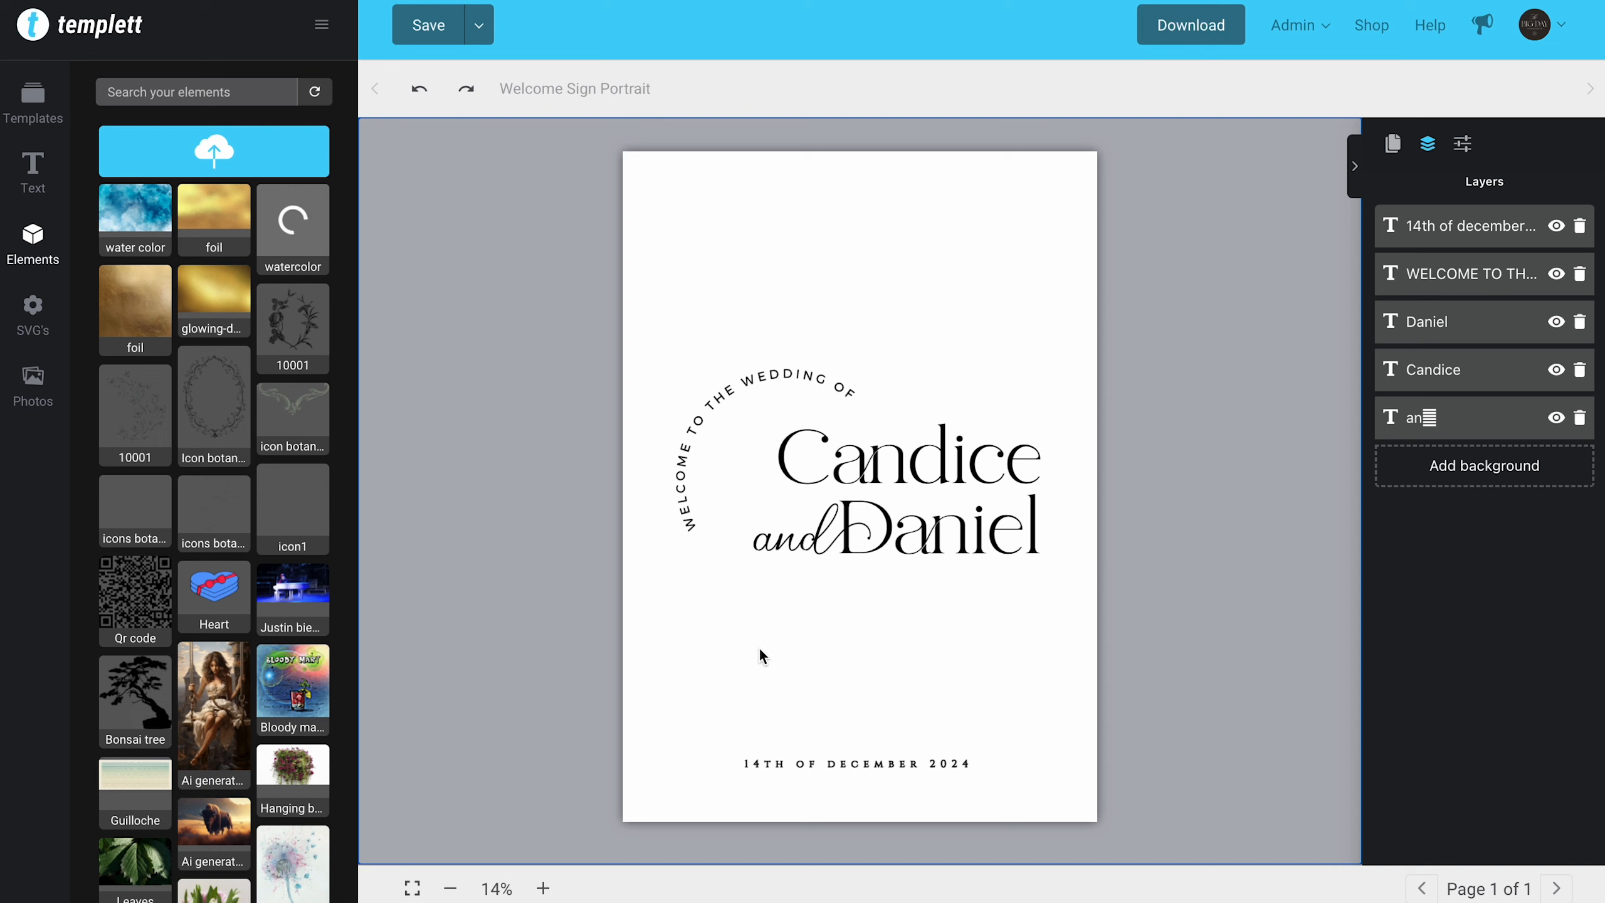
Step: Rotate the arched "WELCOME TO THE WEDDING OF" text slightly and deselect it
{"action": "left_click", "coordinate": [829, 387]}
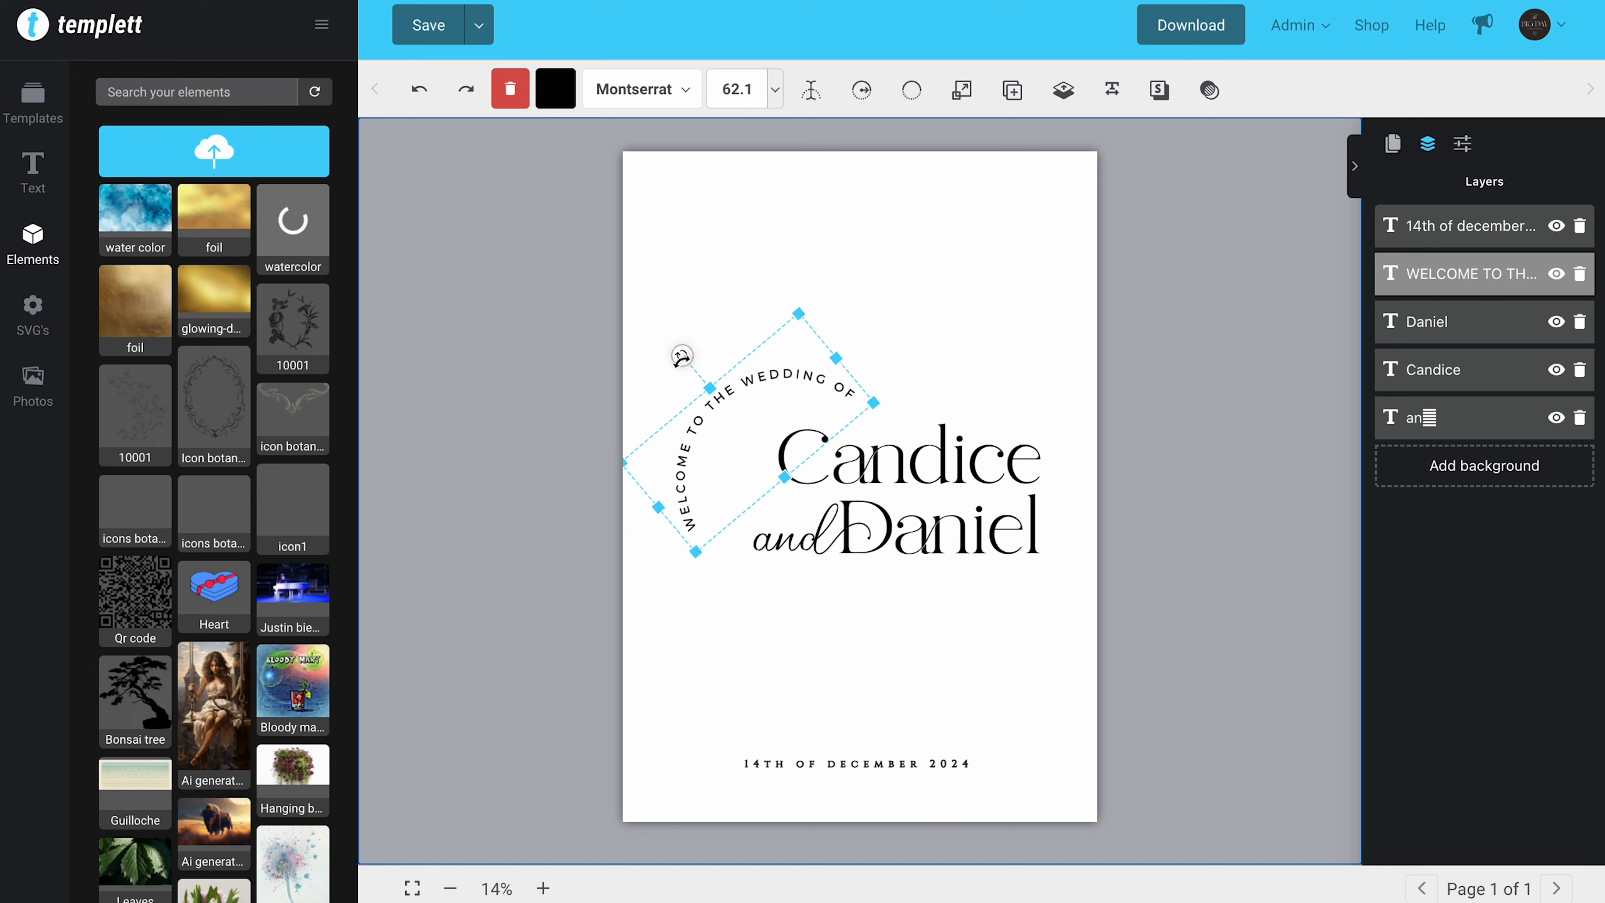
{"action": "mouse_move", "coordinate": [681, 357]}
{"action": "left_mouse_down"}
{"action": "mouse_move", "coordinate": [796, 277]}
{"action": "mouse_move", "coordinate": [815, 519]}
{"action": "mouse_move", "coordinate": [665, 489]}
{"action": "mouse_move", "coordinate": [659, 386]}
{"action": "mouse_move", "coordinate": [680, 363]}
{"action": "left_mouse_up"}
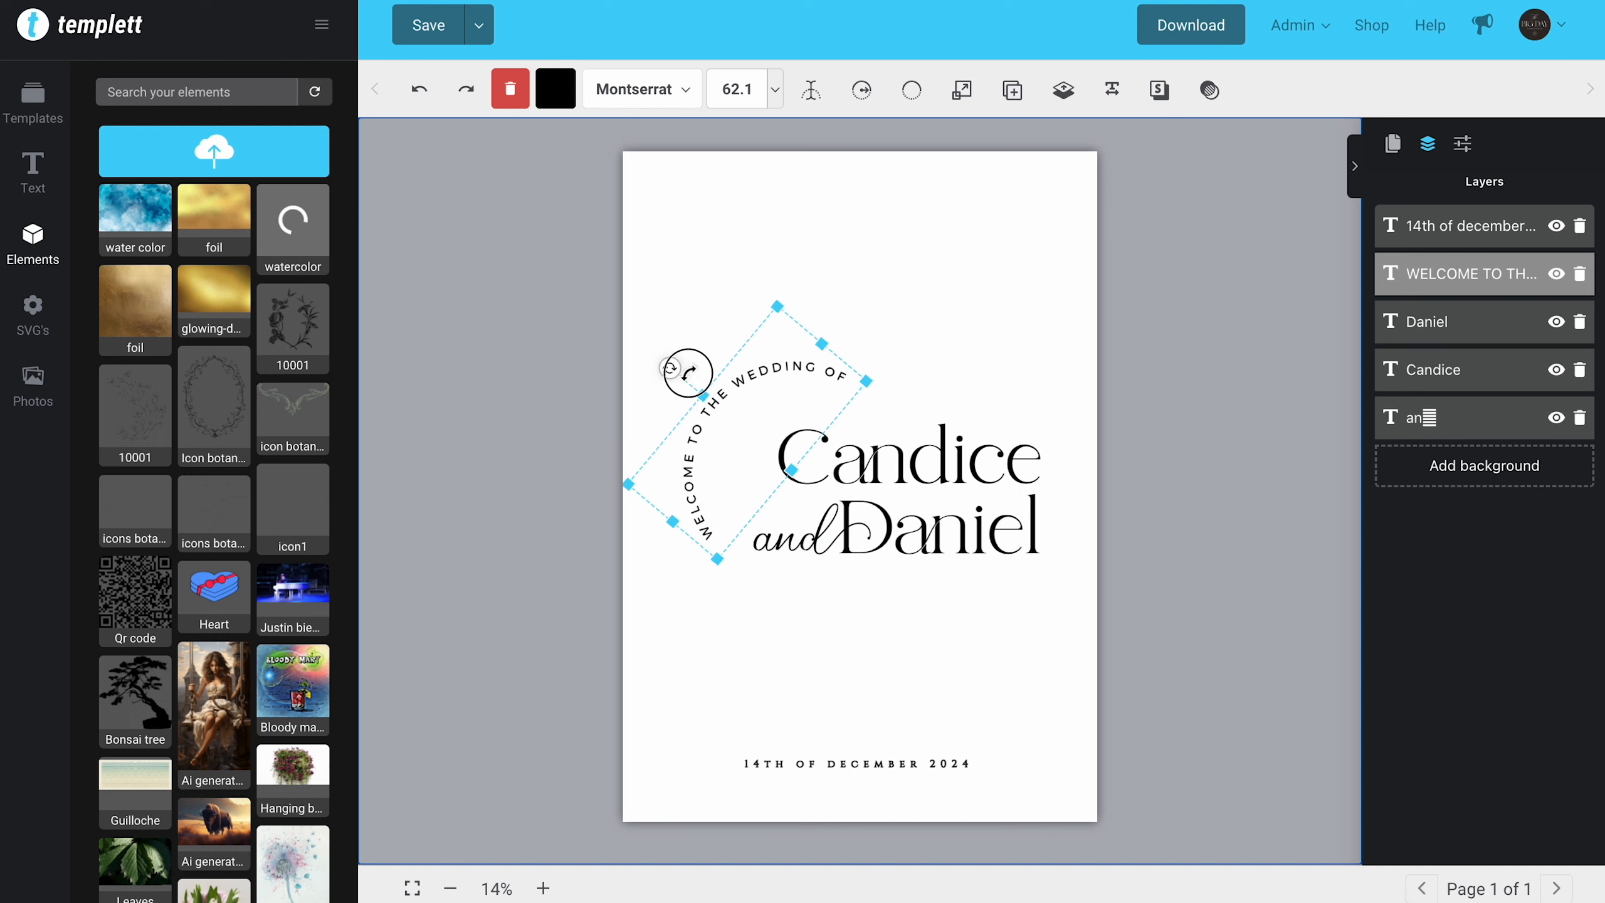
{"action": "left_click", "coordinate": [734, 645]}
Step: Try the word "and" at font size 400 and at font size 100
{"action": "left_click", "coordinate": [800, 555]}
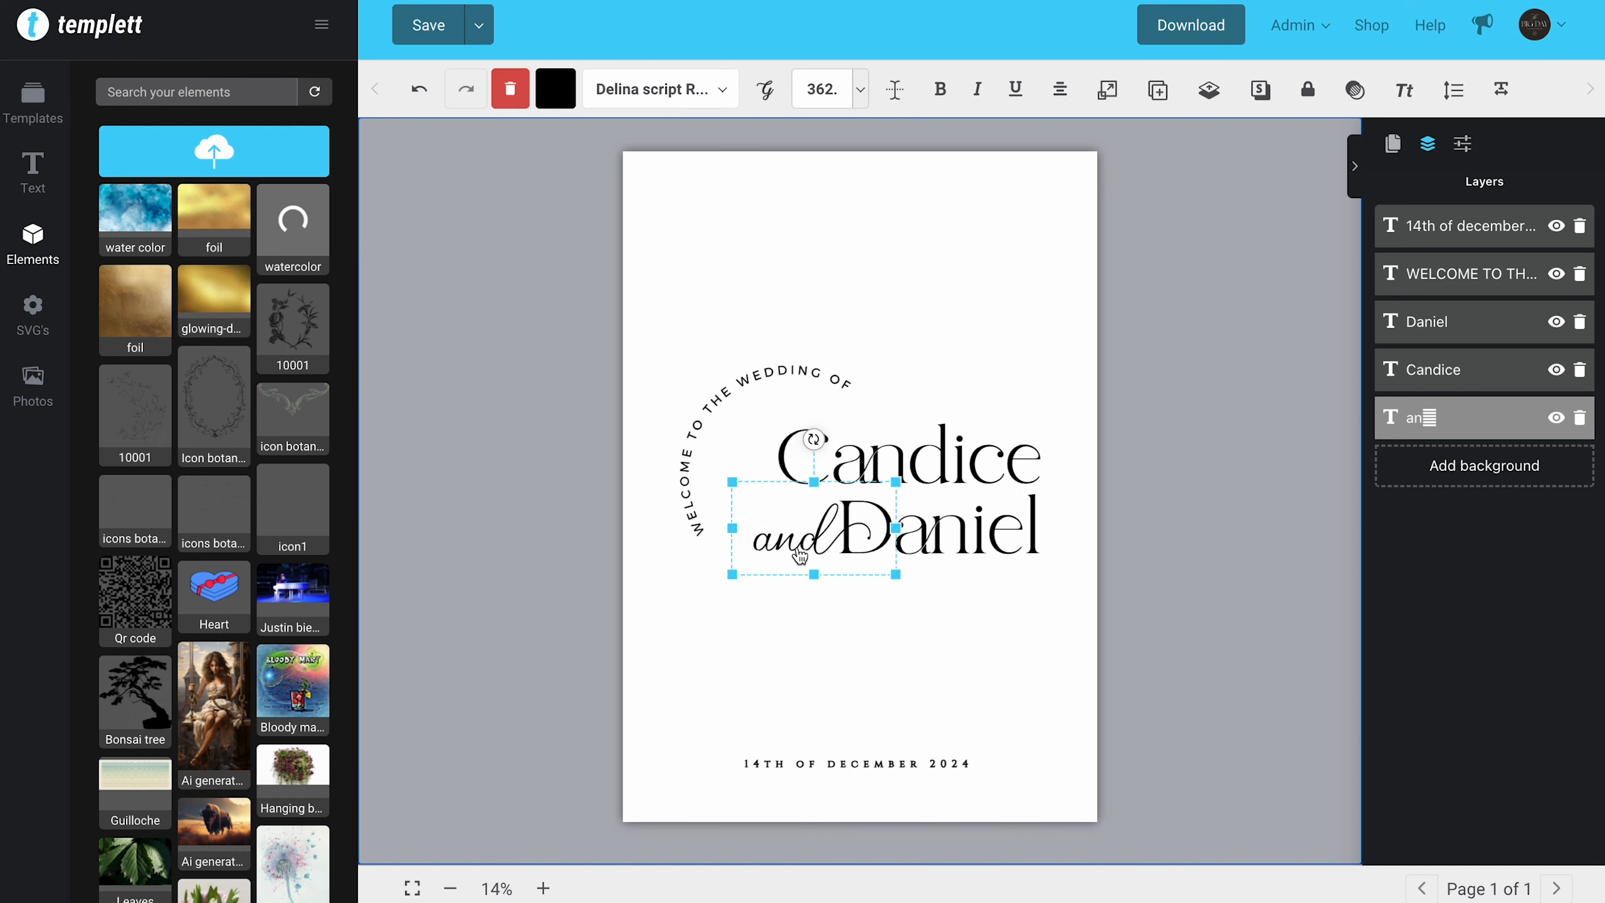
{"action": "left_click_drag", "start_coordinate": [804, 95], "coordinate": [841, 103]}
{"action": "type", "text": "4"}
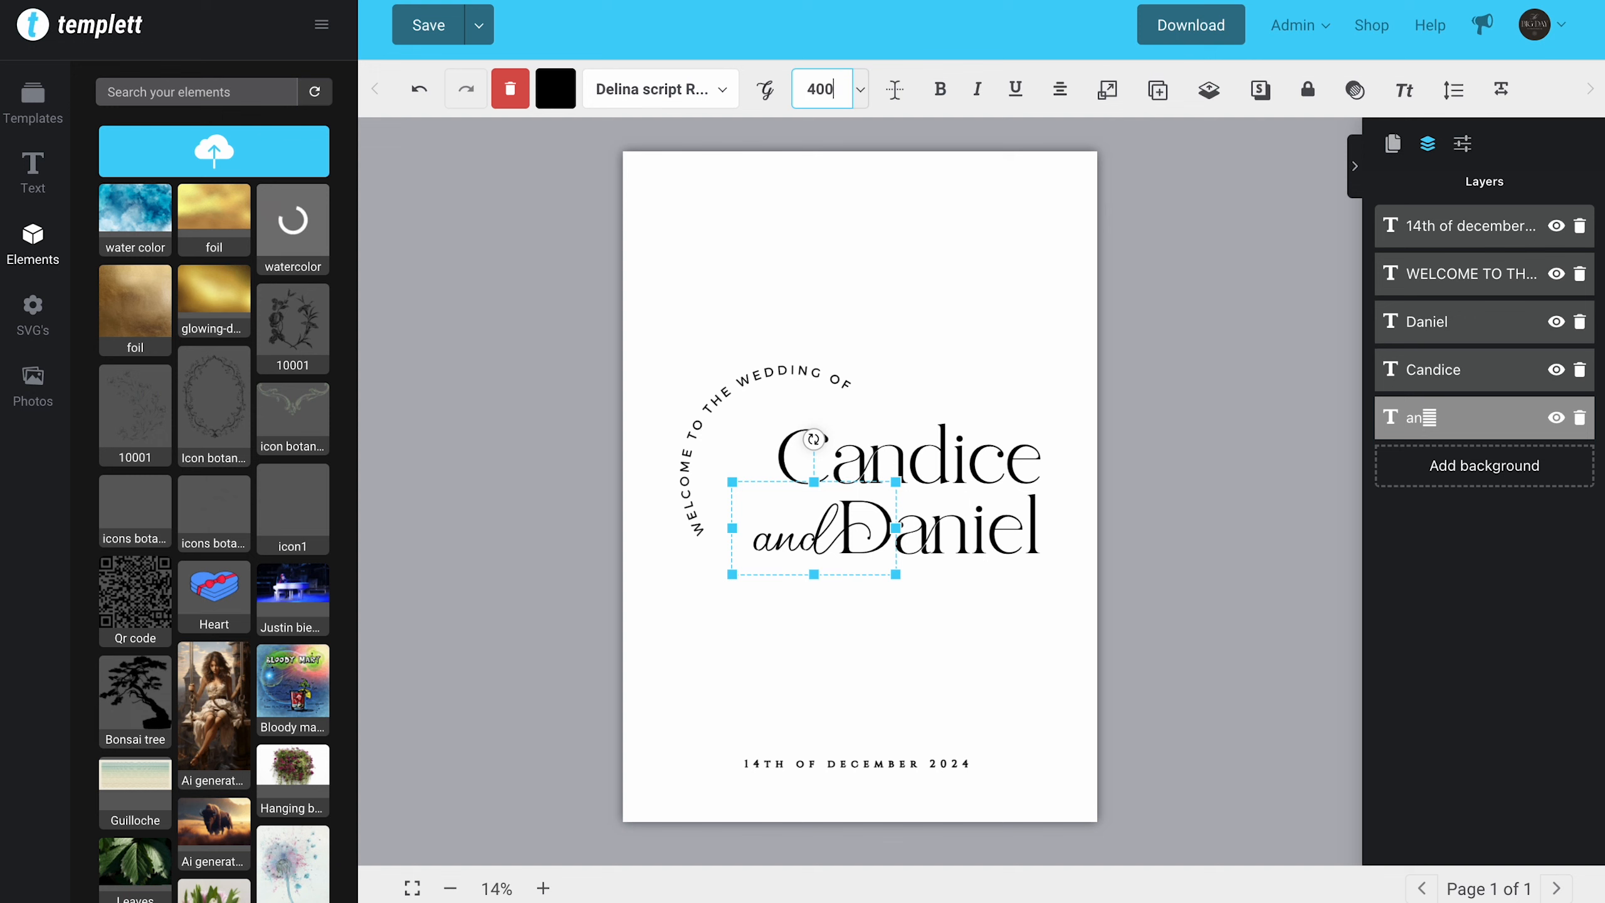
{"action": "type", "text": "00"}
{"action": "key", "text": "Return"}
{"action": "left_click_drag", "start_coordinate": [837, 94], "coordinate": [810, 91]}
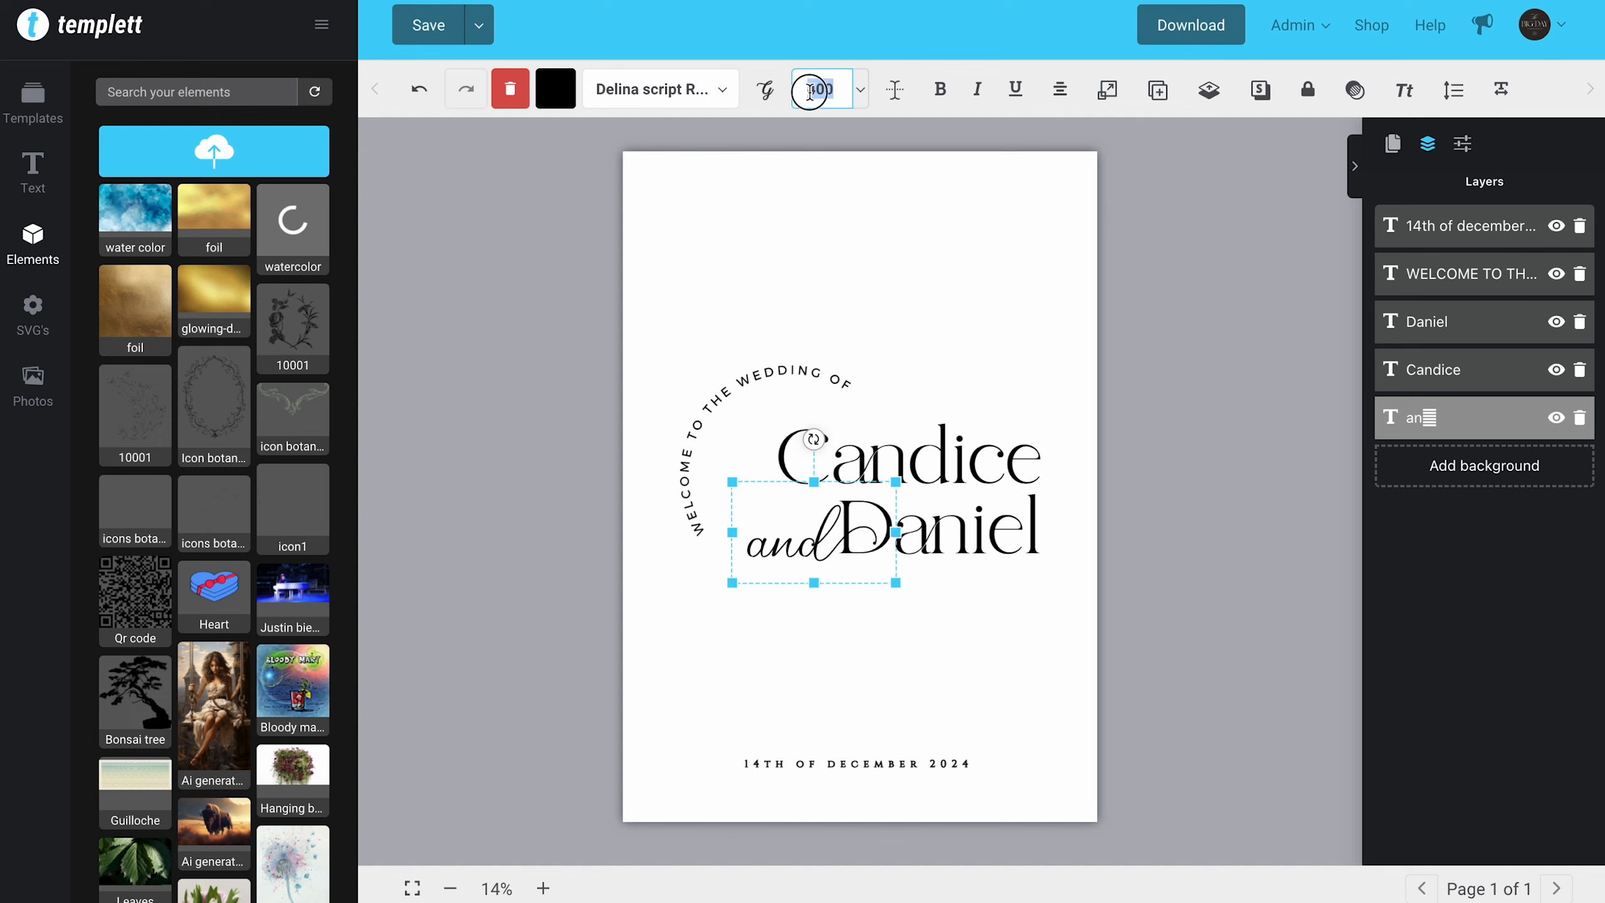
{"action": "type", "text": "100"}
{"action": "key", "text": "Return"}
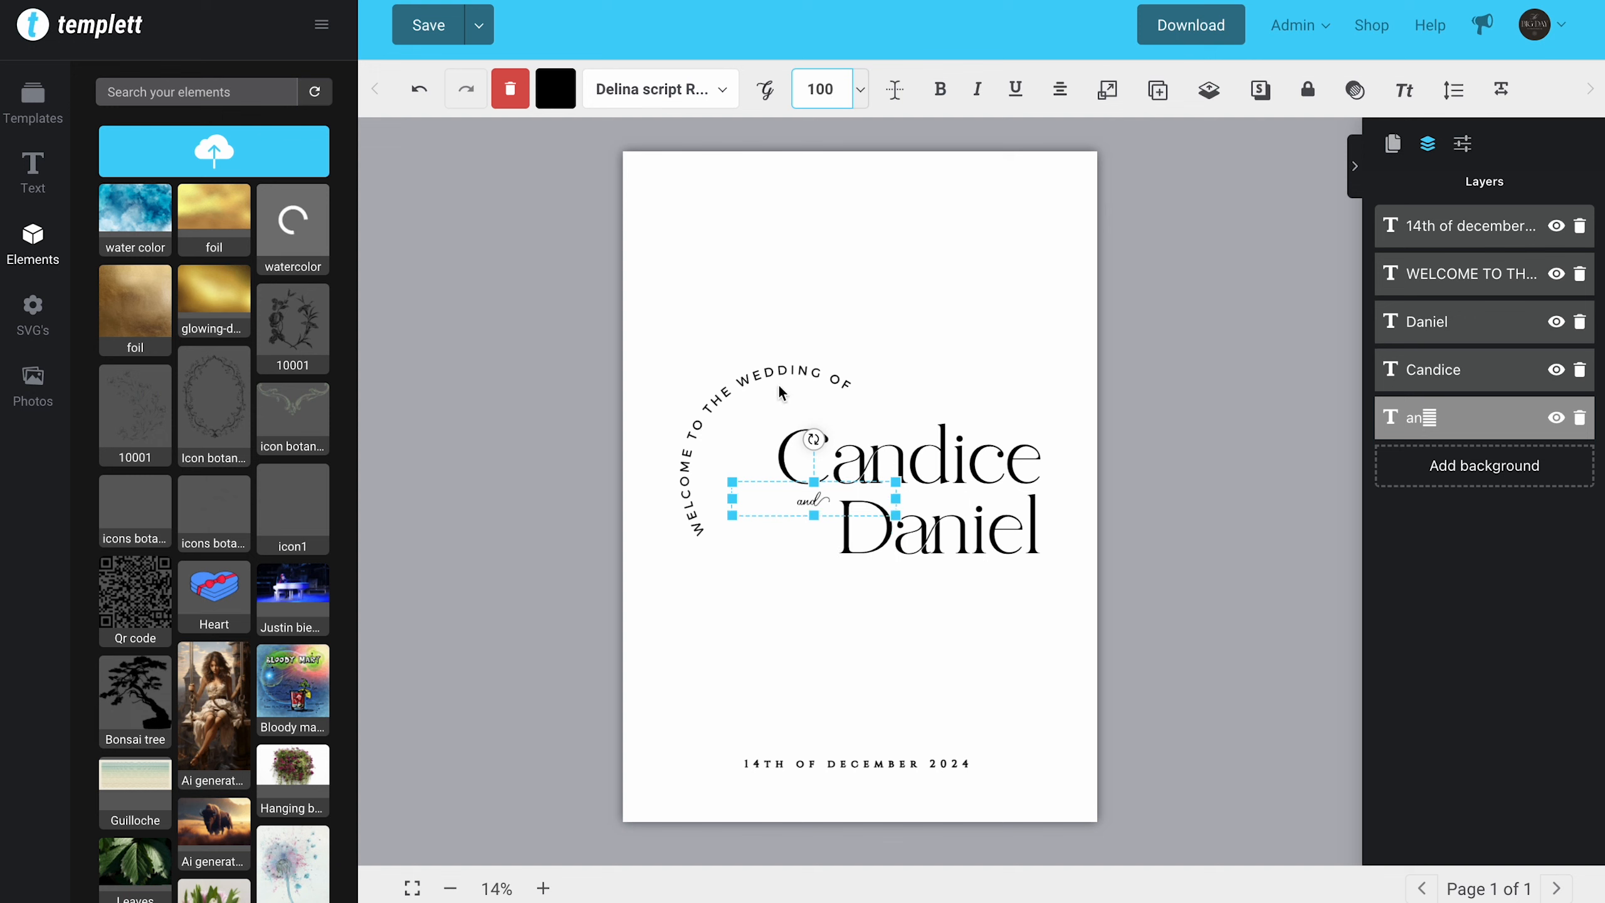
Step: Undo the font size changes of the word "and" and try scaling it up to size 500
{"action": "left_click", "coordinate": [768, 602]}
{"action": "double_click", "coordinate": [418, 92]}
{"action": "left_click", "coordinate": [801, 565]}
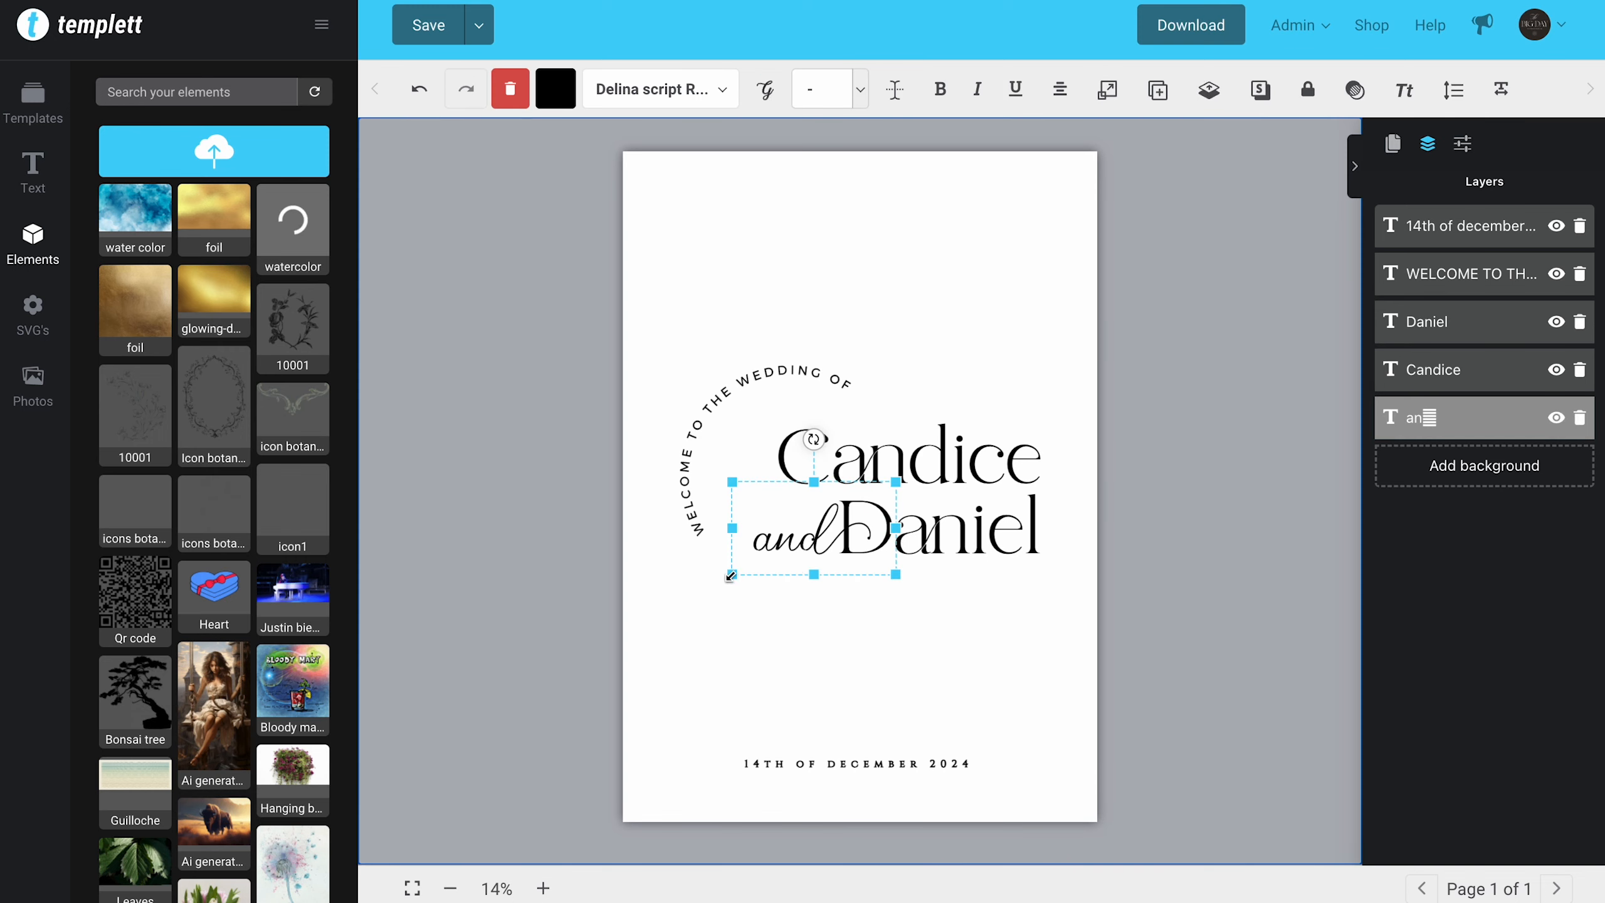
{"action": "left_click_drag", "start_coordinate": [731, 575], "coordinate": [598, 667]}
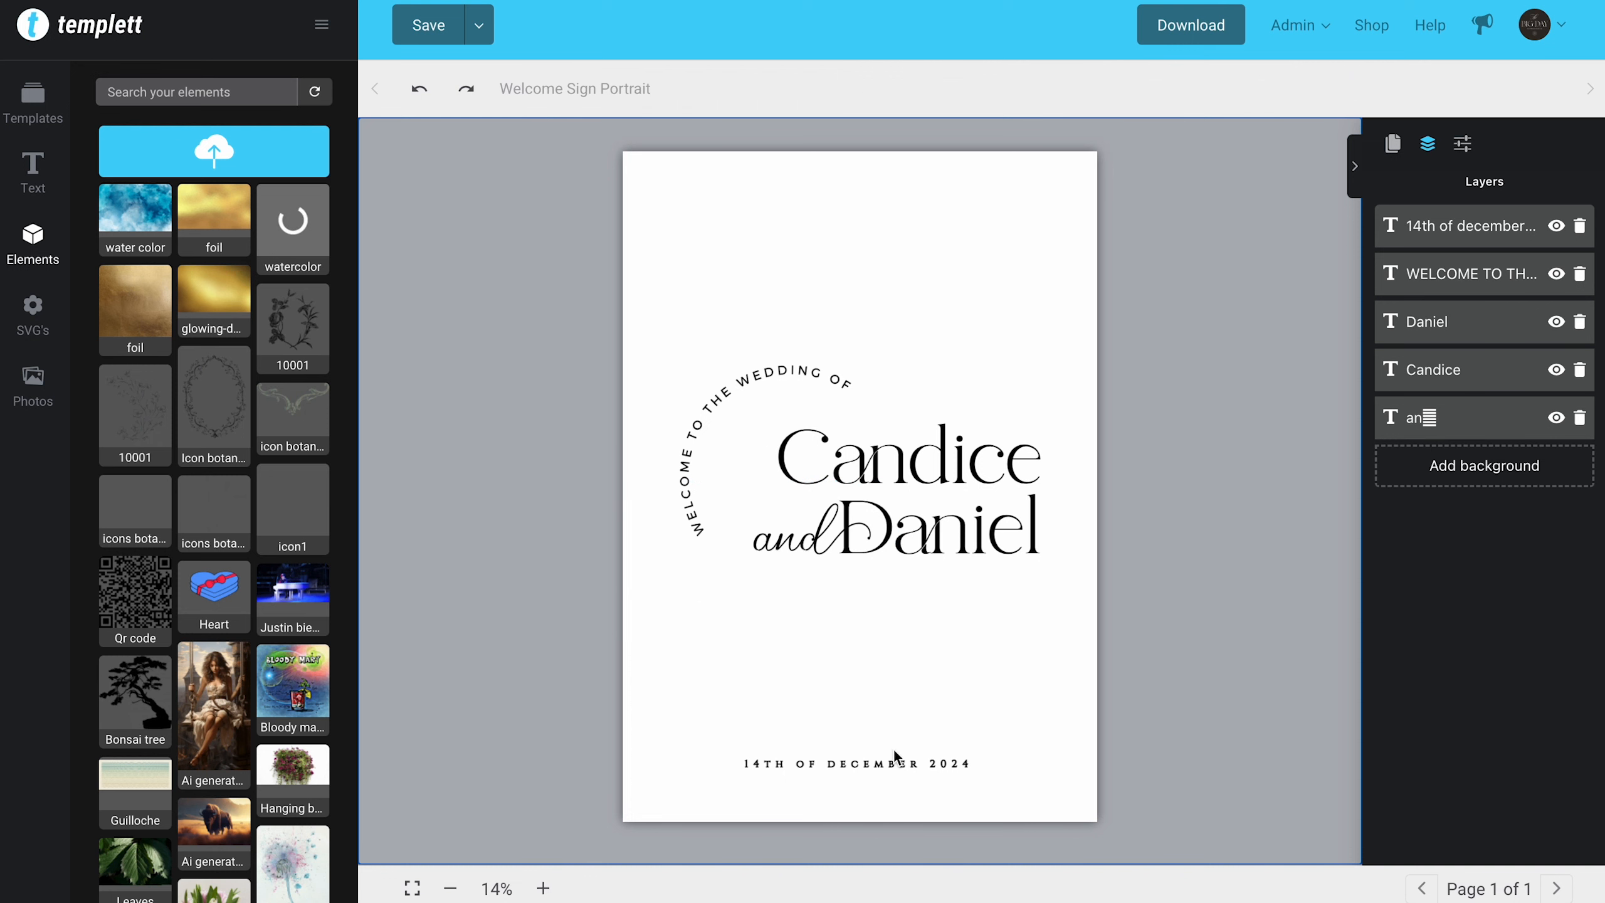
Step: Scale the date line up slightly and deselect it
{"action": "left_click", "coordinate": [897, 762]}
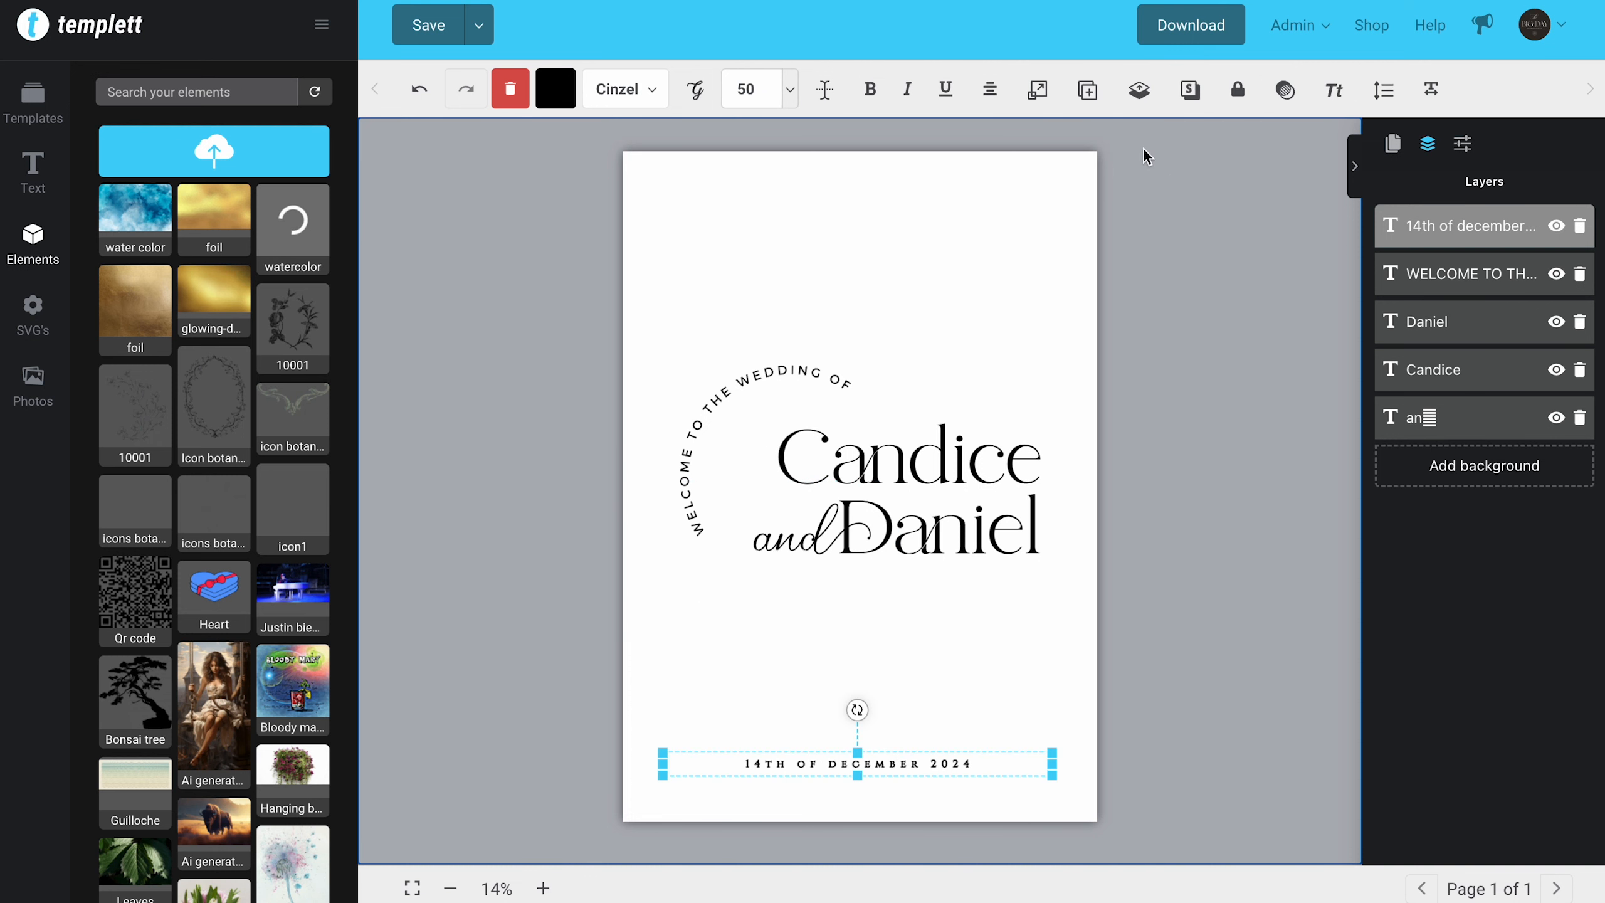
{"action": "left_click", "coordinate": [1037, 89]}
{"action": "mouse_move", "coordinate": [1081, 169]}
{"action": "left_mouse_down"}
{"action": "mouse_move", "coordinate": [1142, 171]}
{"action": "mouse_move", "coordinate": [1086, 169]}
{"action": "left_mouse_up"}
{"action": "left_click", "coordinate": [1096, 316]}
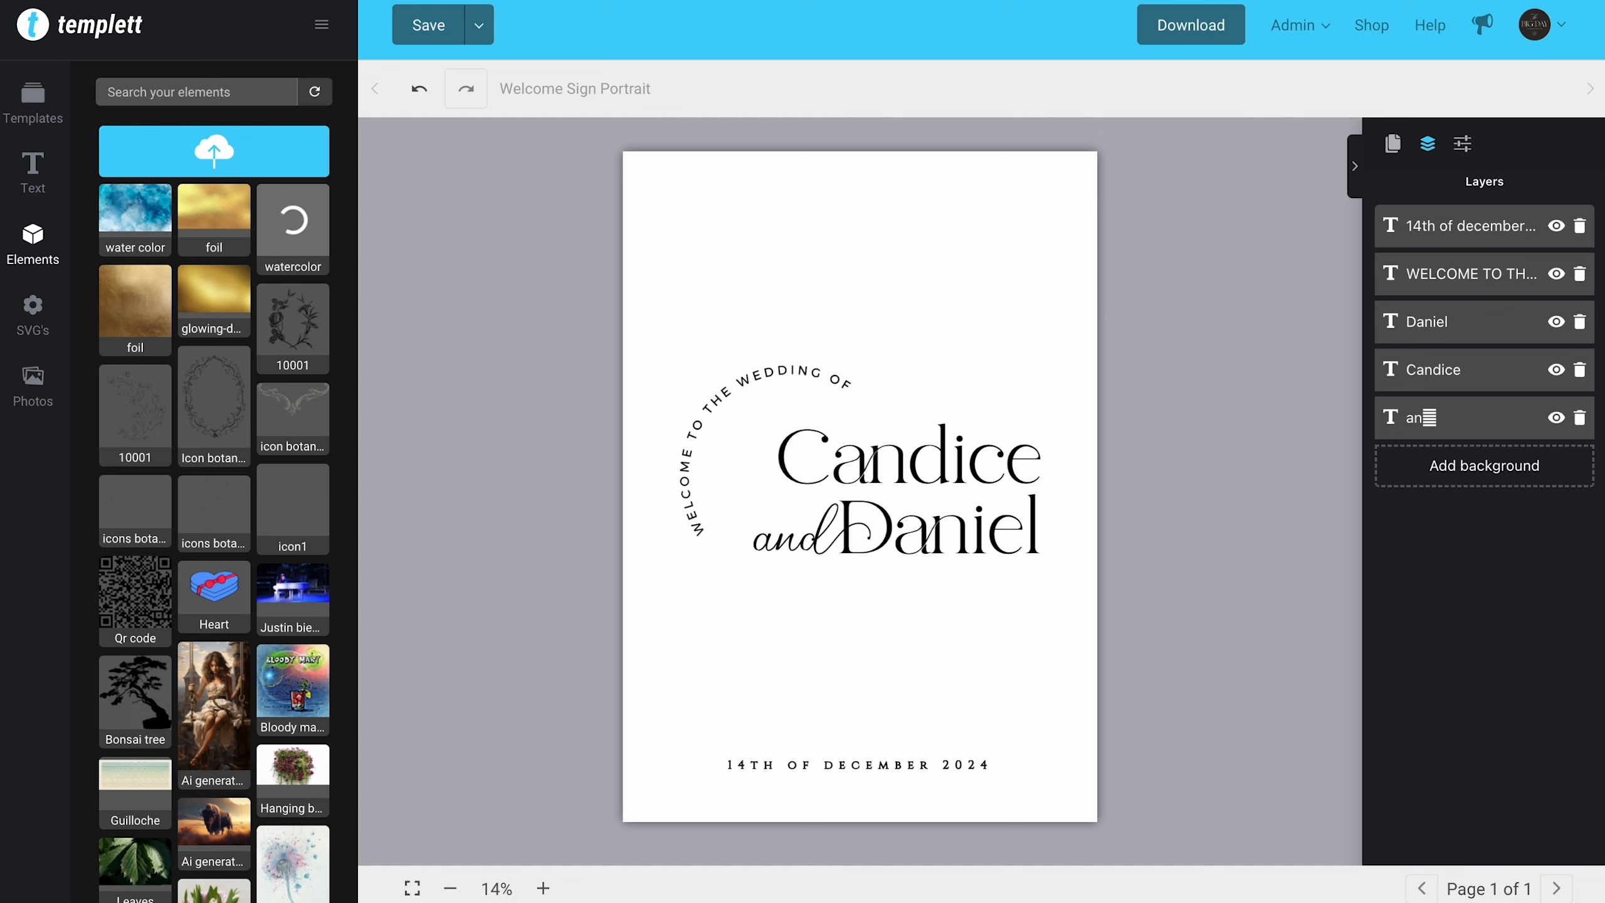
Step: Upload the image 10001.png from the Desktop to the elements library
{"action": "left_click", "coordinate": [48, 112]}
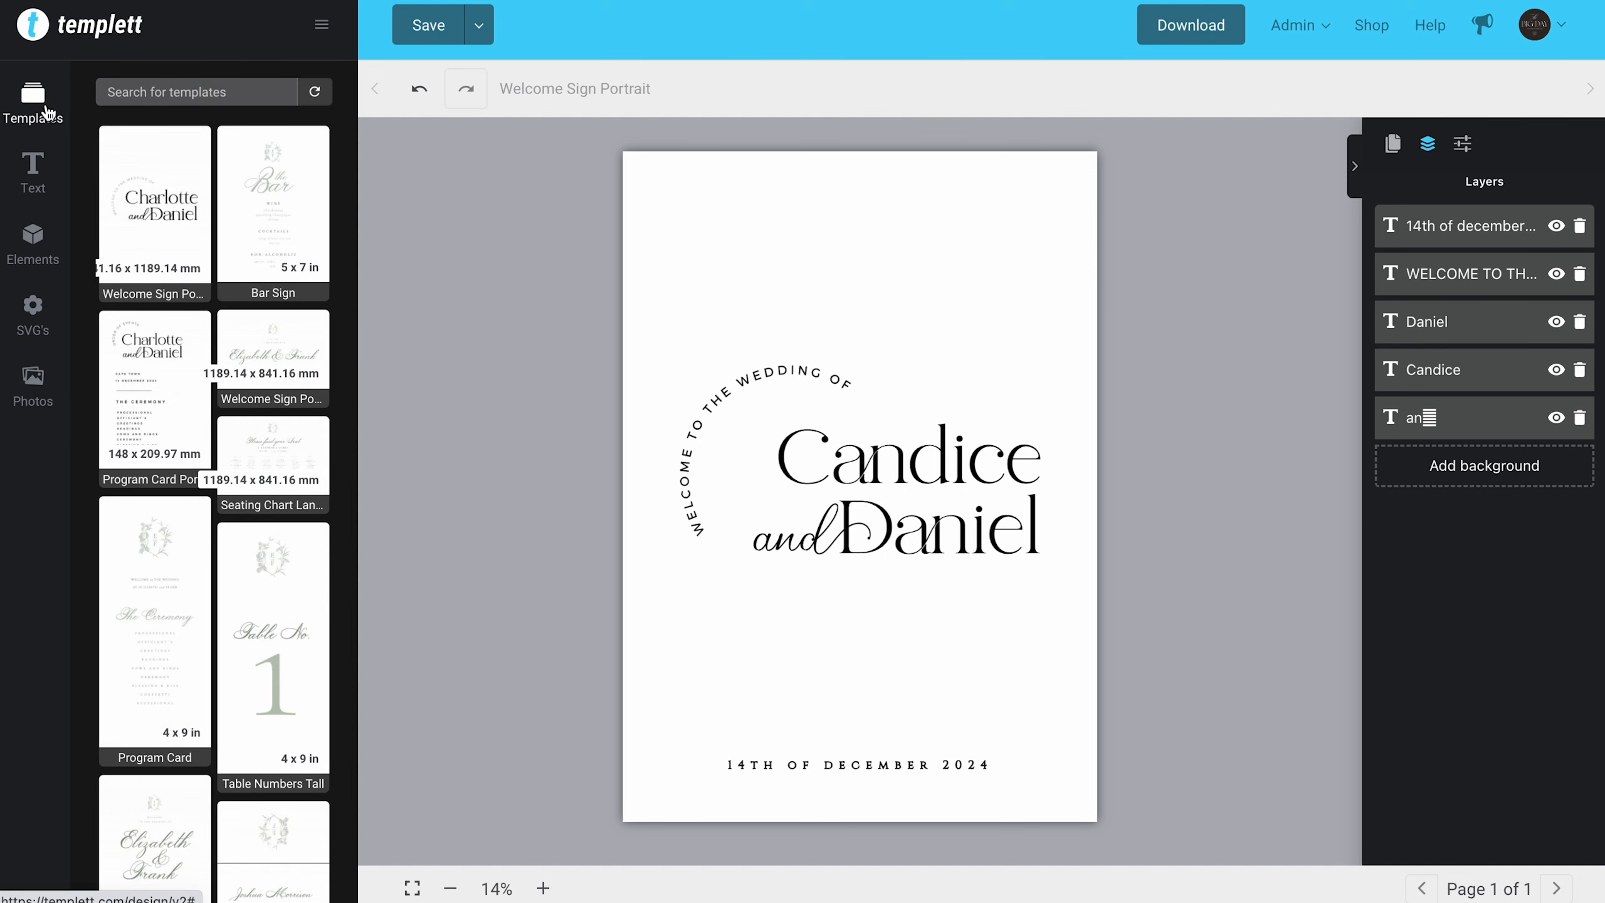
{"action": "left_click", "coordinate": [32, 243]}
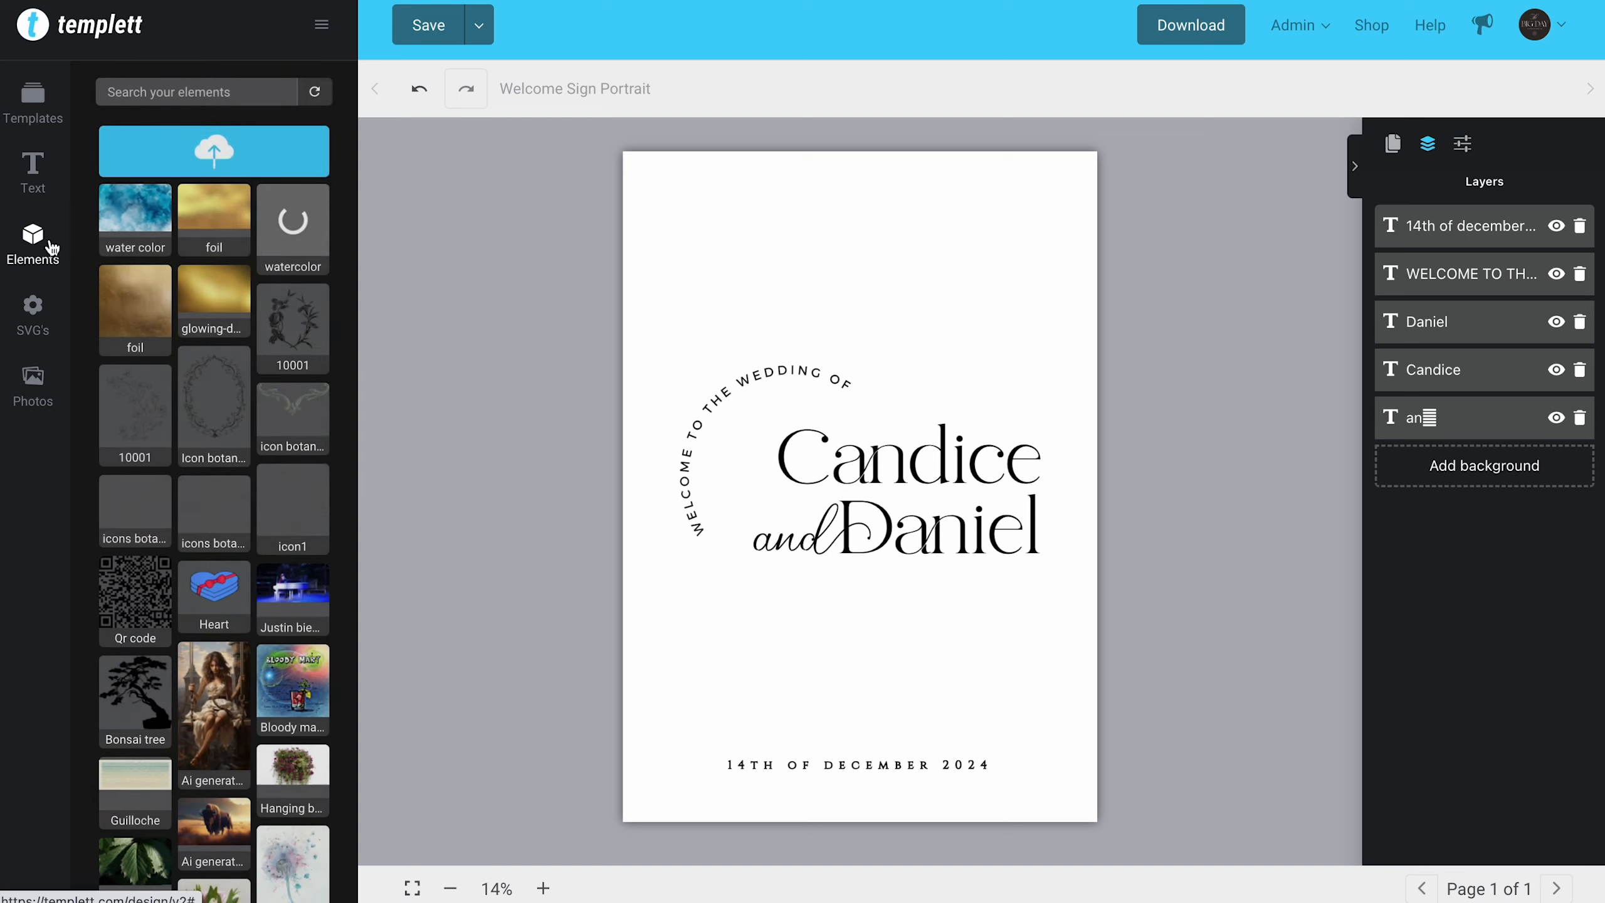
{"action": "left_click", "coordinate": [214, 163]}
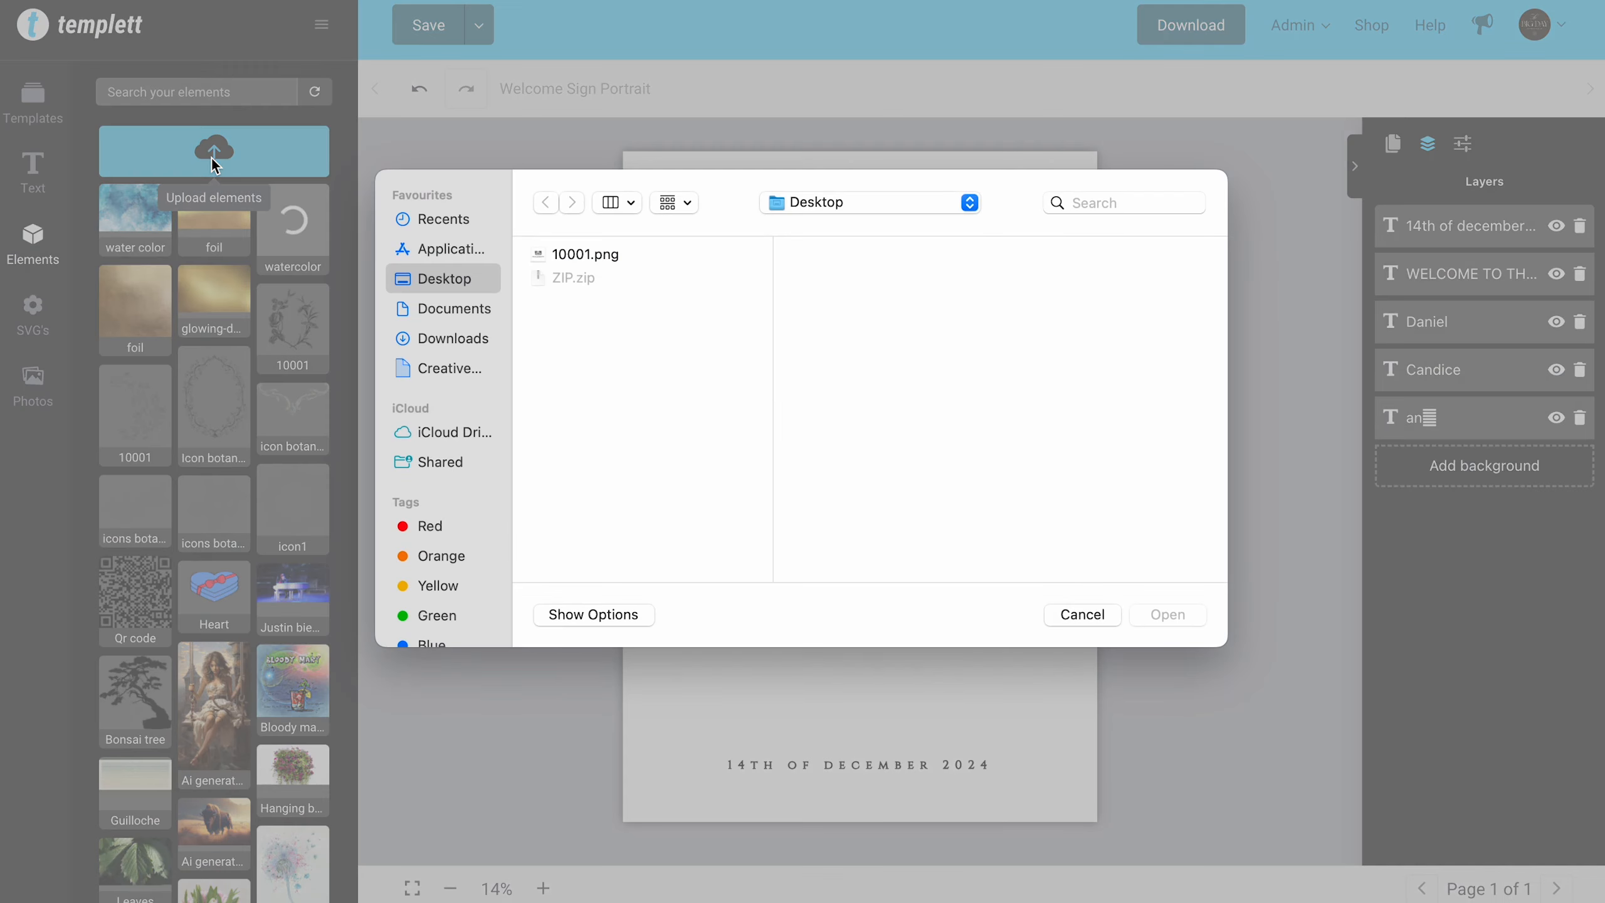
{"action": "left_click", "coordinate": [643, 269]}
{"action": "left_click", "coordinate": [1168, 614]}
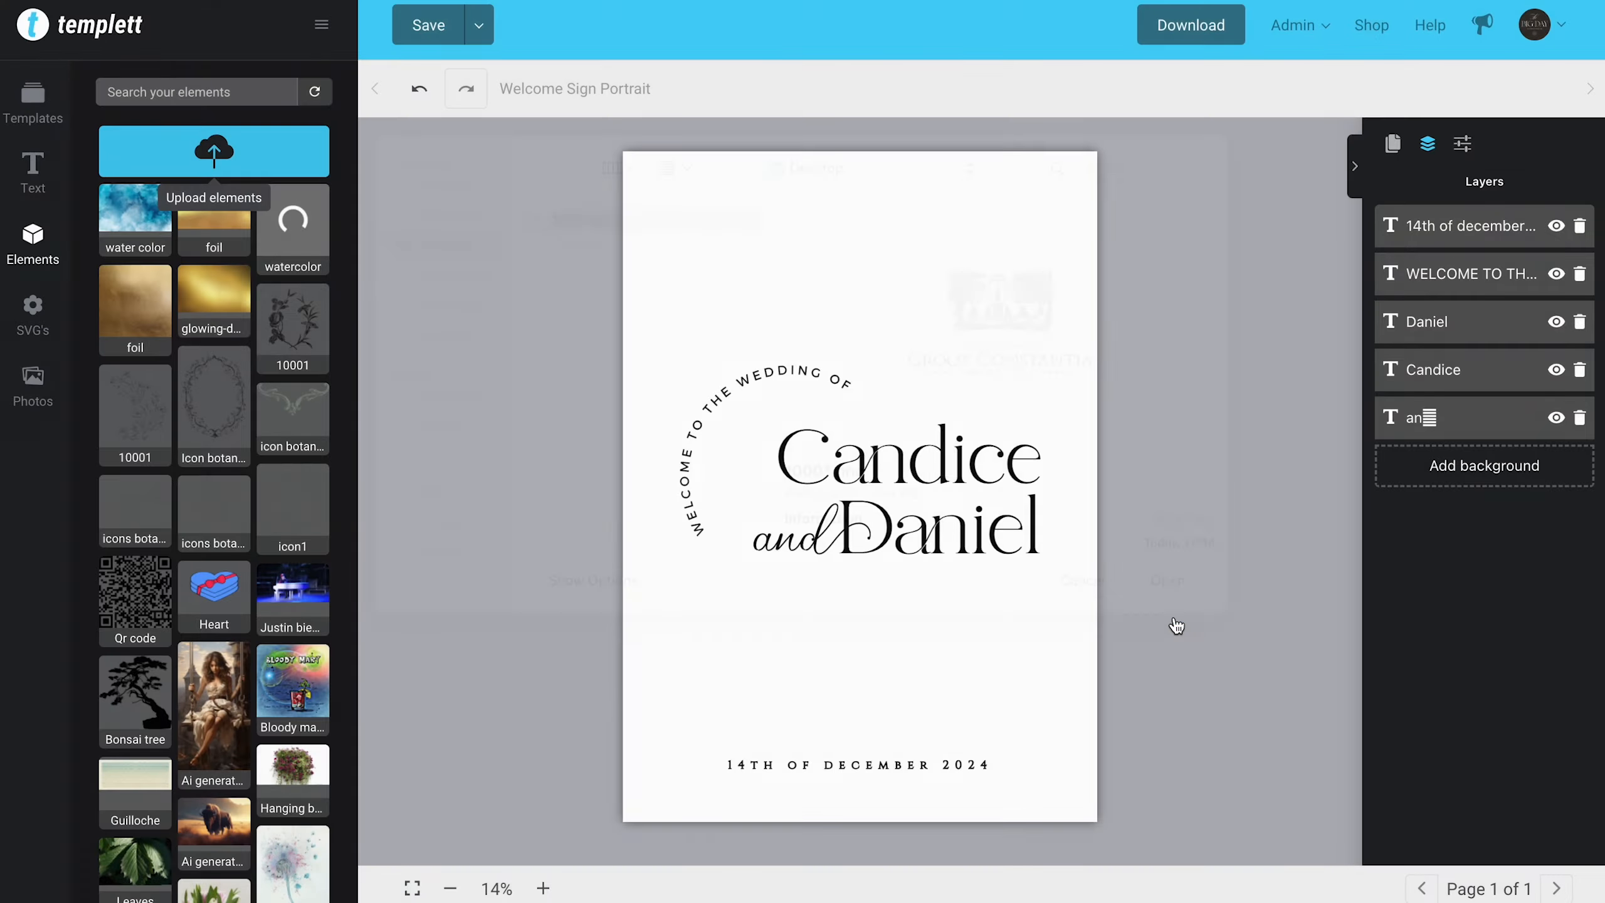
Step: Add the uploaded 10001 logo to the sign, place it centred above the curved welcome text and enlarge it
{"action": "left_click", "coordinate": [927, 395]}
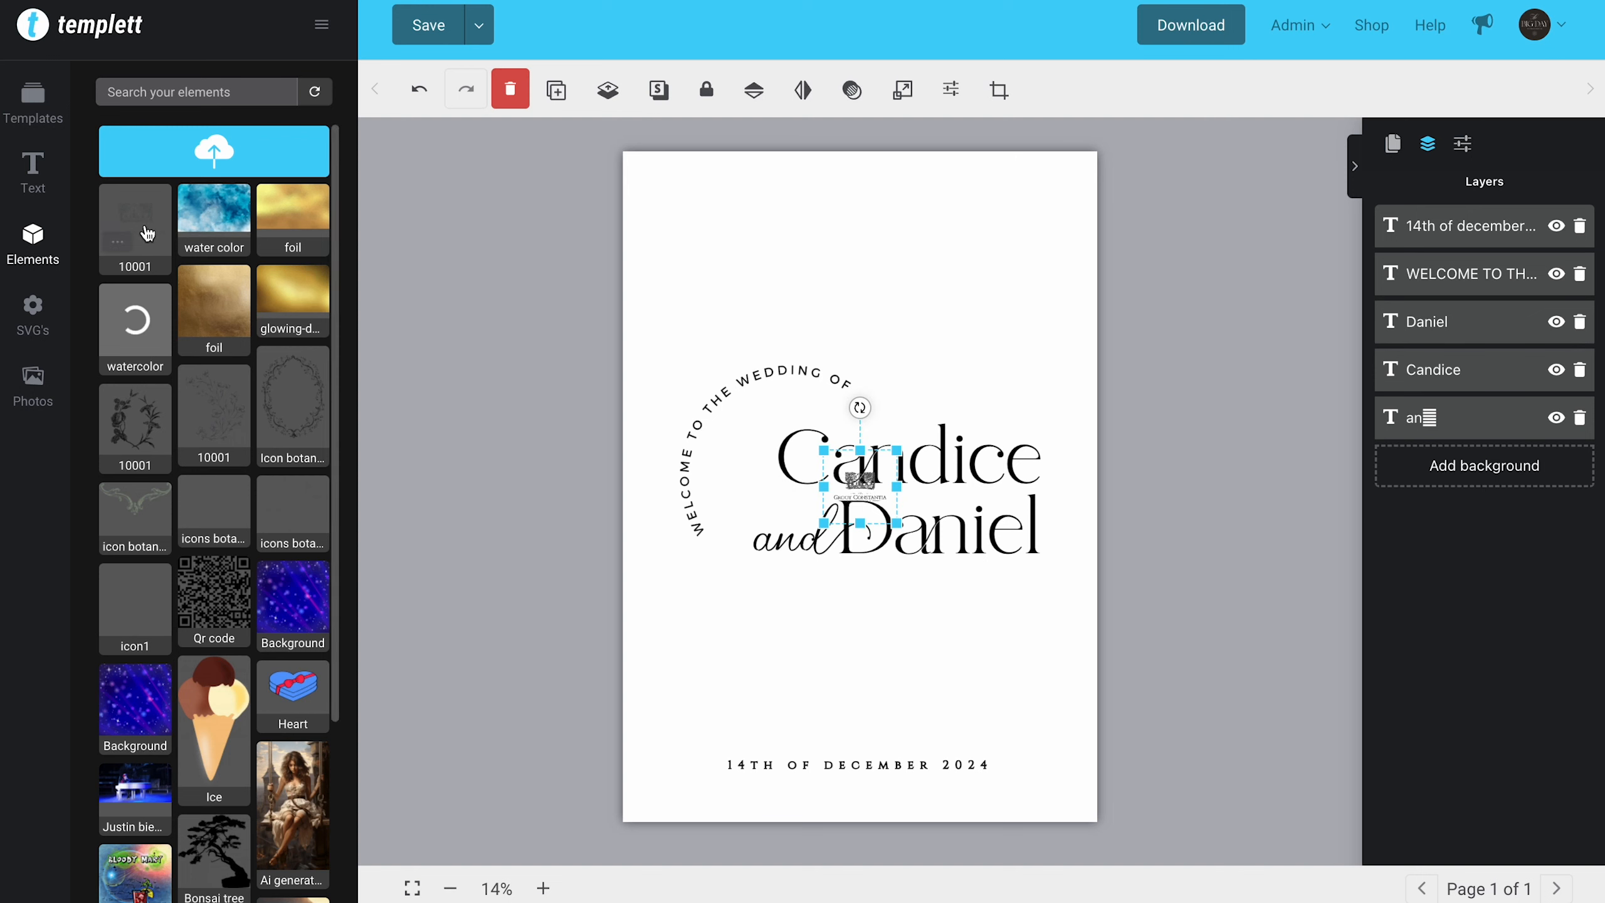
{"action": "left_click_drag", "start_coordinate": [877, 492], "coordinate": [873, 249]}
{"action": "left_click", "coordinate": [902, 89]}
{"action": "left_click_drag", "start_coordinate": [955, 170], "coordinate": [1026, 170]}
{"action": "left_click_drag", "start_coordinate": [864, 261], "coordinate": [875, 274]}
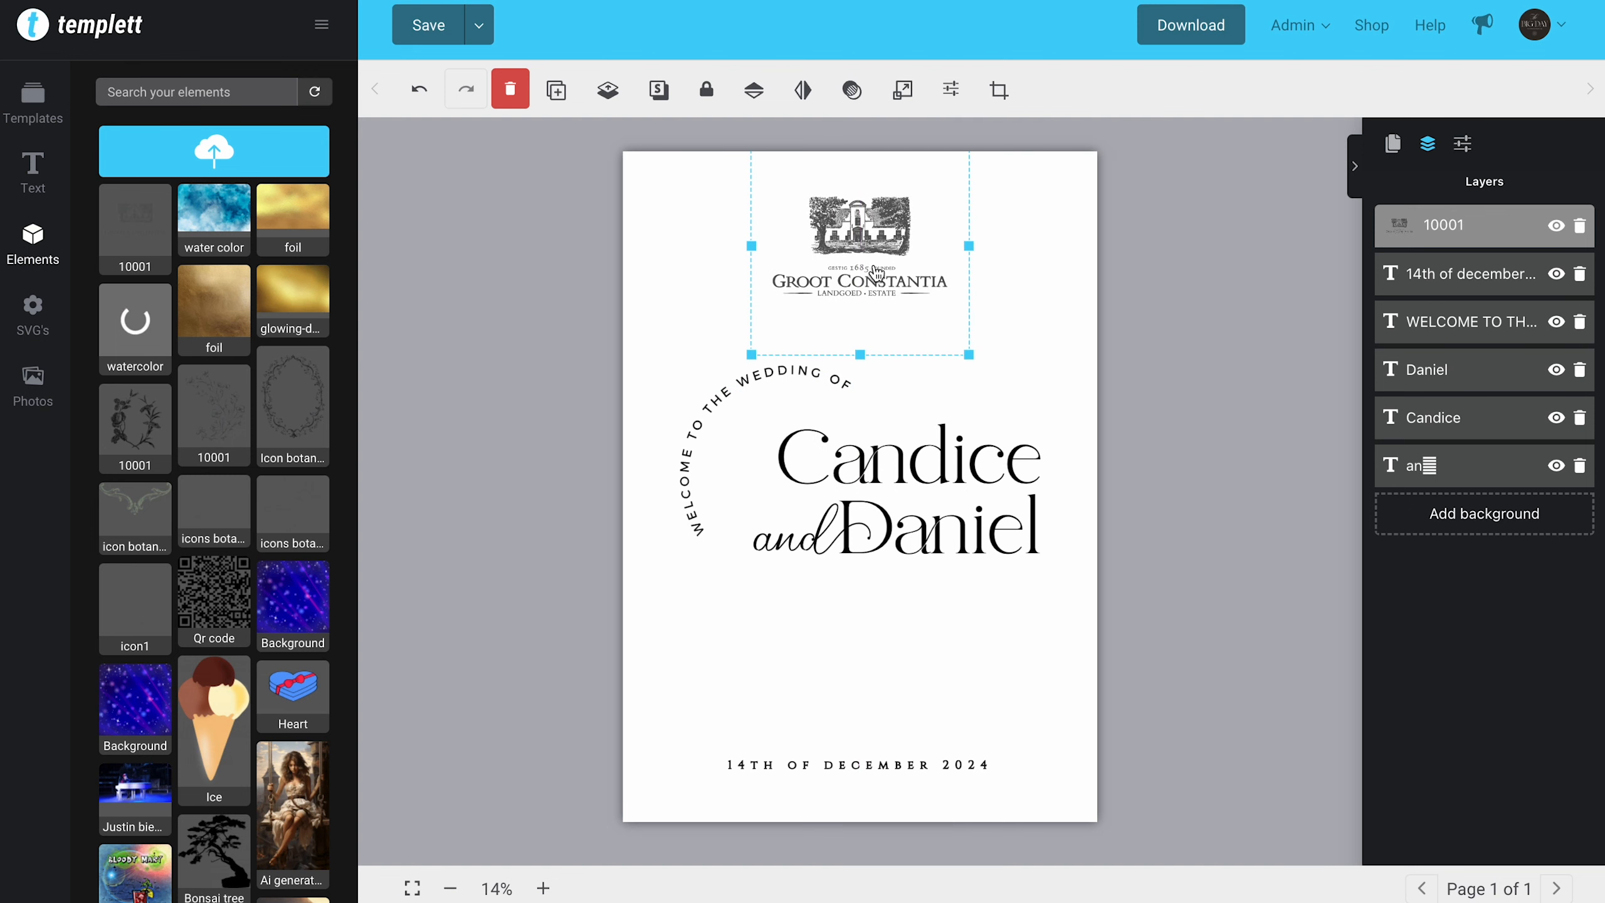
Step: Crop the logo to a wide rectangle around the building illustration, cutting off the lettering beneath it
{"action": "left_click", "coordinate": [997, 94]}
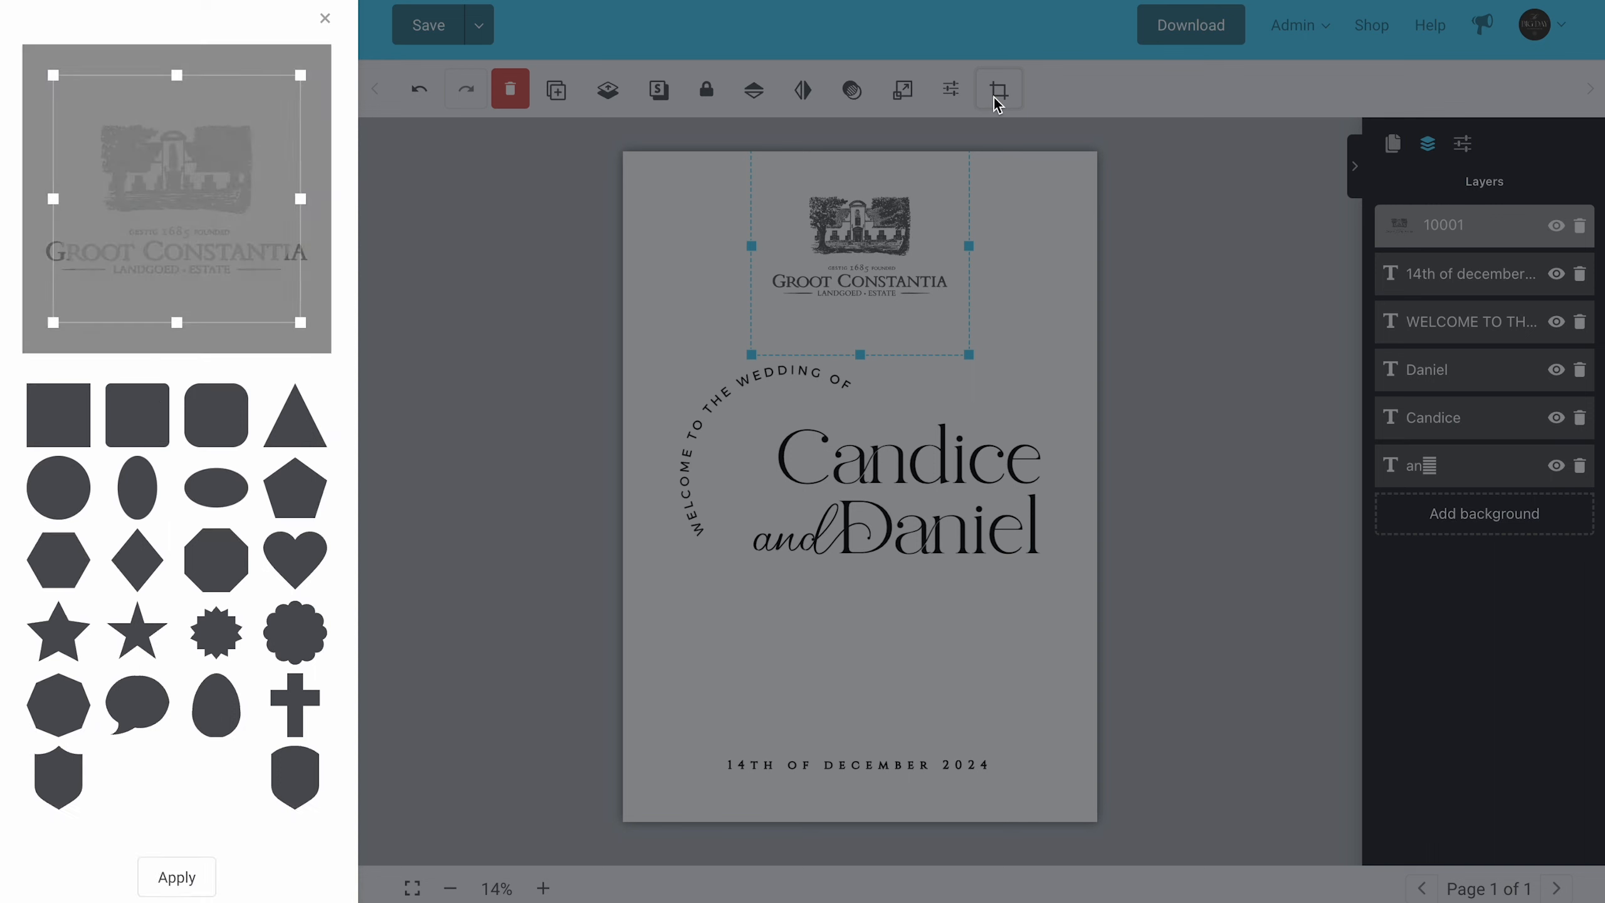
{"action": "left_click_drag", "start_coordinate": [303, 198], "coordinate": [326, 197]}
{"action": "left_click_drag", "start_coordinate": [186, 332], "coordinate": [186, 224]}
{"action": "left_click_drag", "start_coordinate": [53, 144], "coordinate": [41, 144]}
{"action": "left_click_drag", "start_coordinate": [180, 65], "coordinate": [180, 113]}
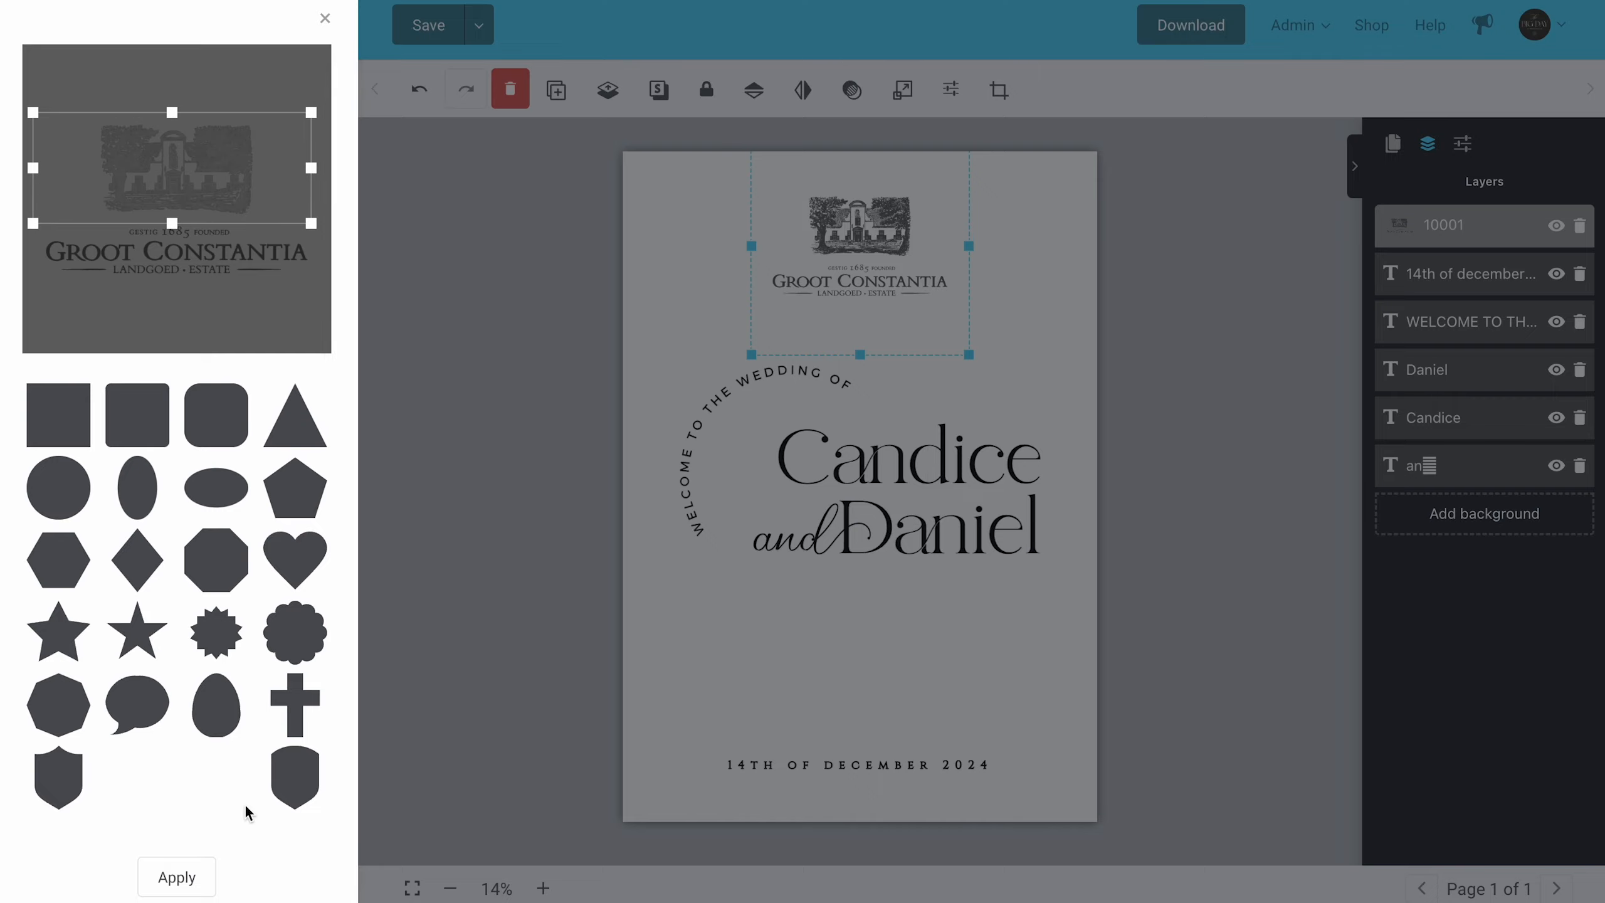
{"action": "left_click", "coordinate": [176, 877]}
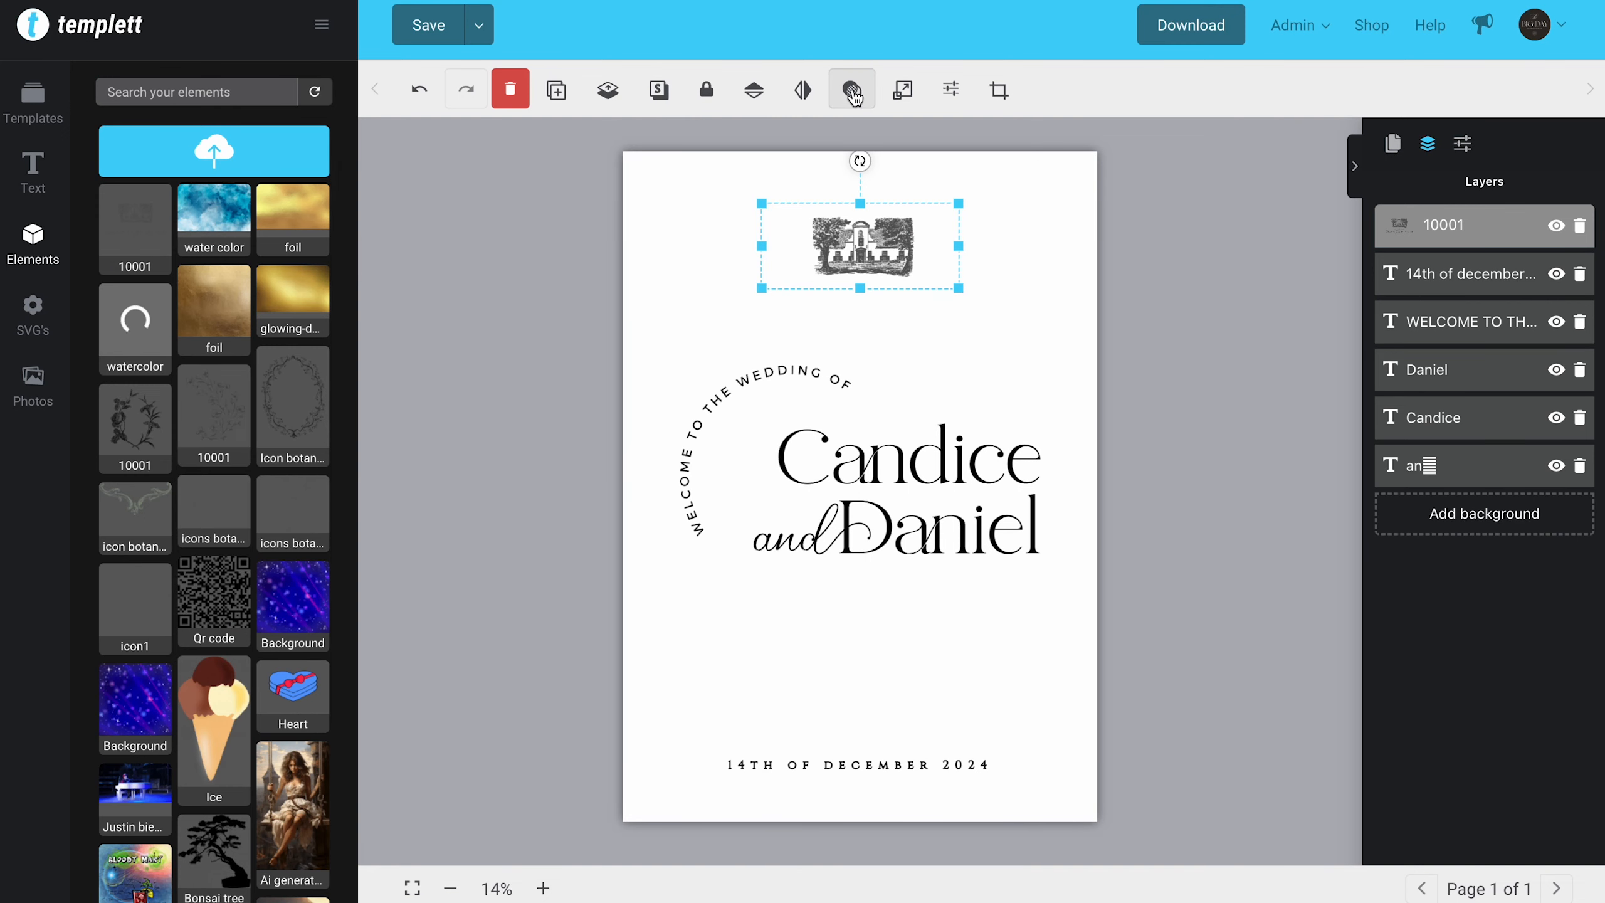
Step: Lower the cropped logo's opacity to 31 and delete the logo from the sign
{"action": "left_click", "coordinate": [853, 90]}
{"action": "left_click", "coordinate": [927, 172]}
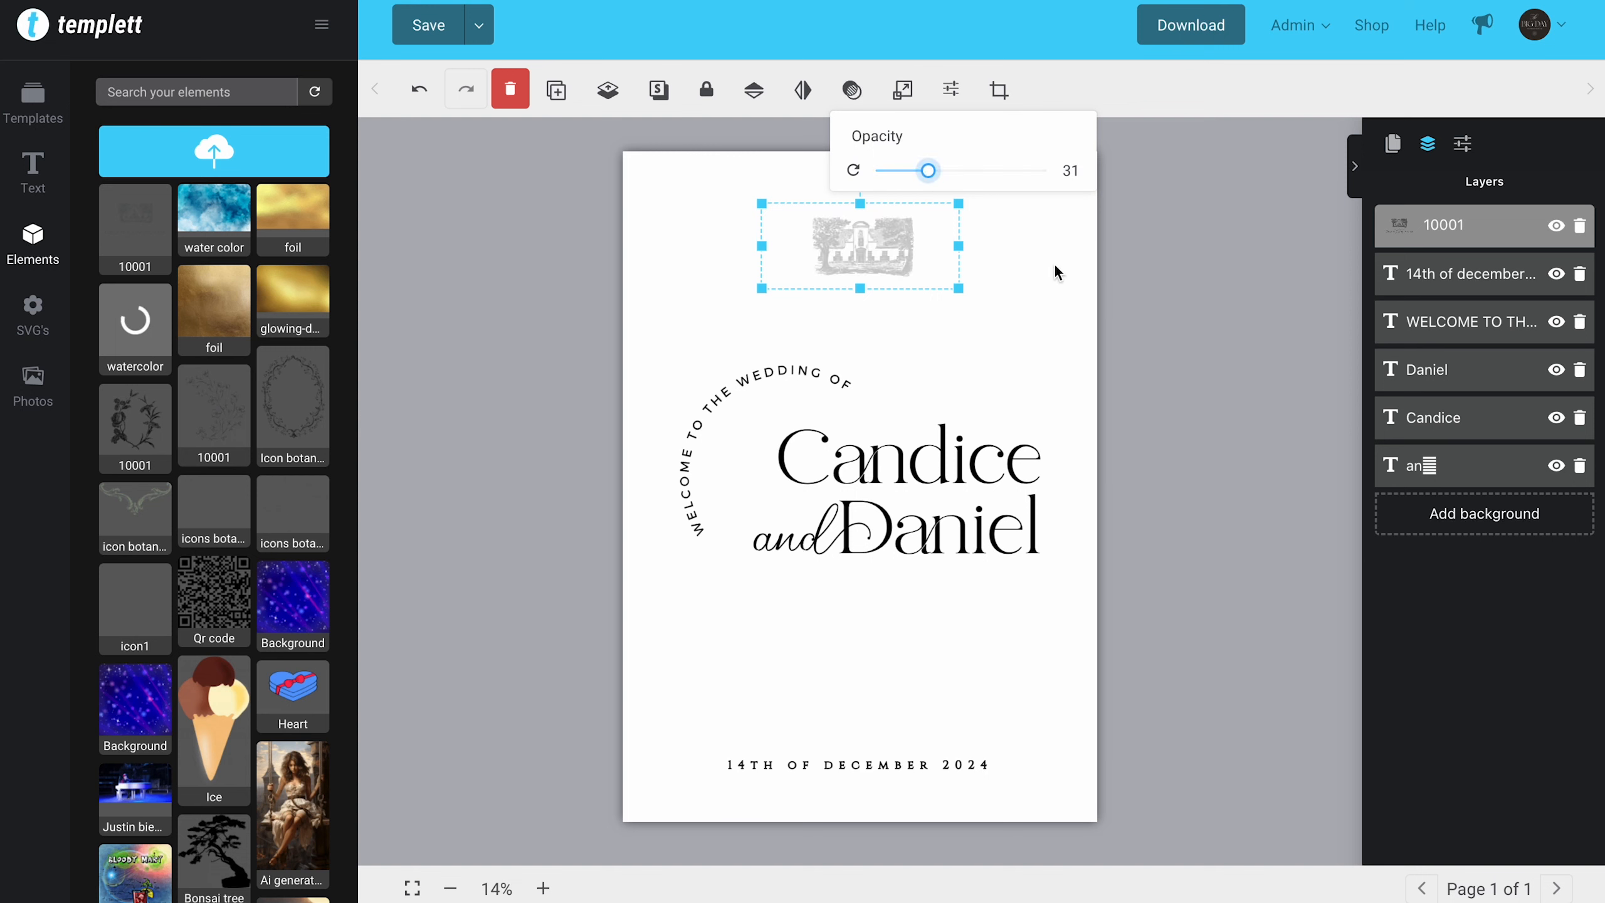
{"action": "key", "text": "Delete"}
Step: Choose 300 dpi (print) in the PNG download options and close them without downloading
{"action": "left_click", "coordinate": [1204, 27]}
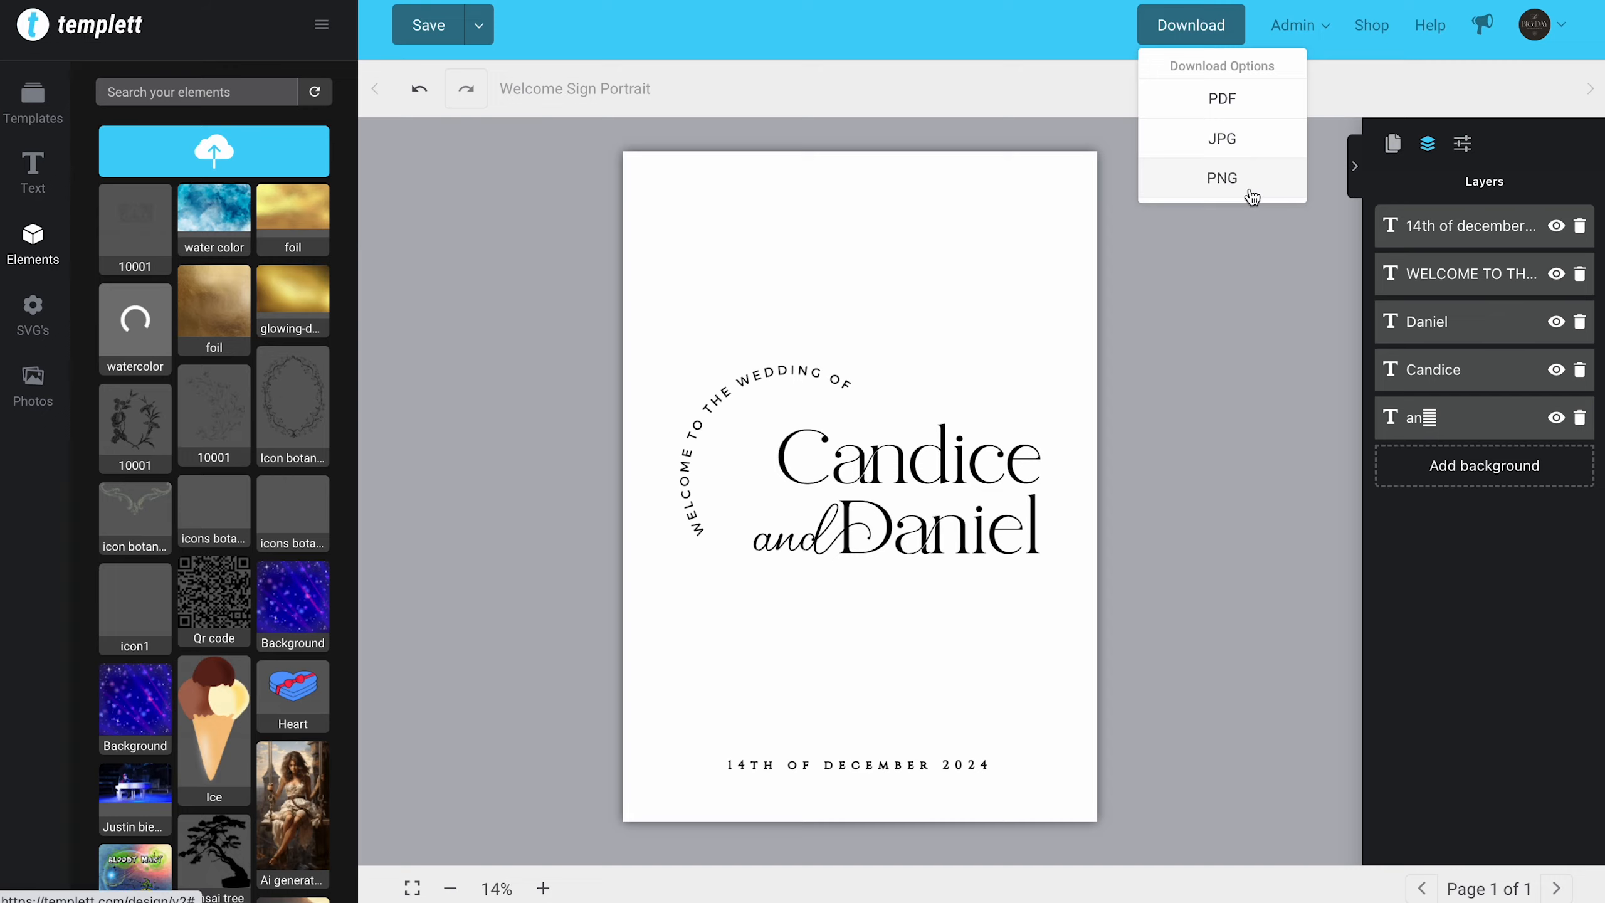
{"action": "left_click", "coordinate": [1222, 178]}
{"action": "left_click", "coordinate": [1443, 141]}
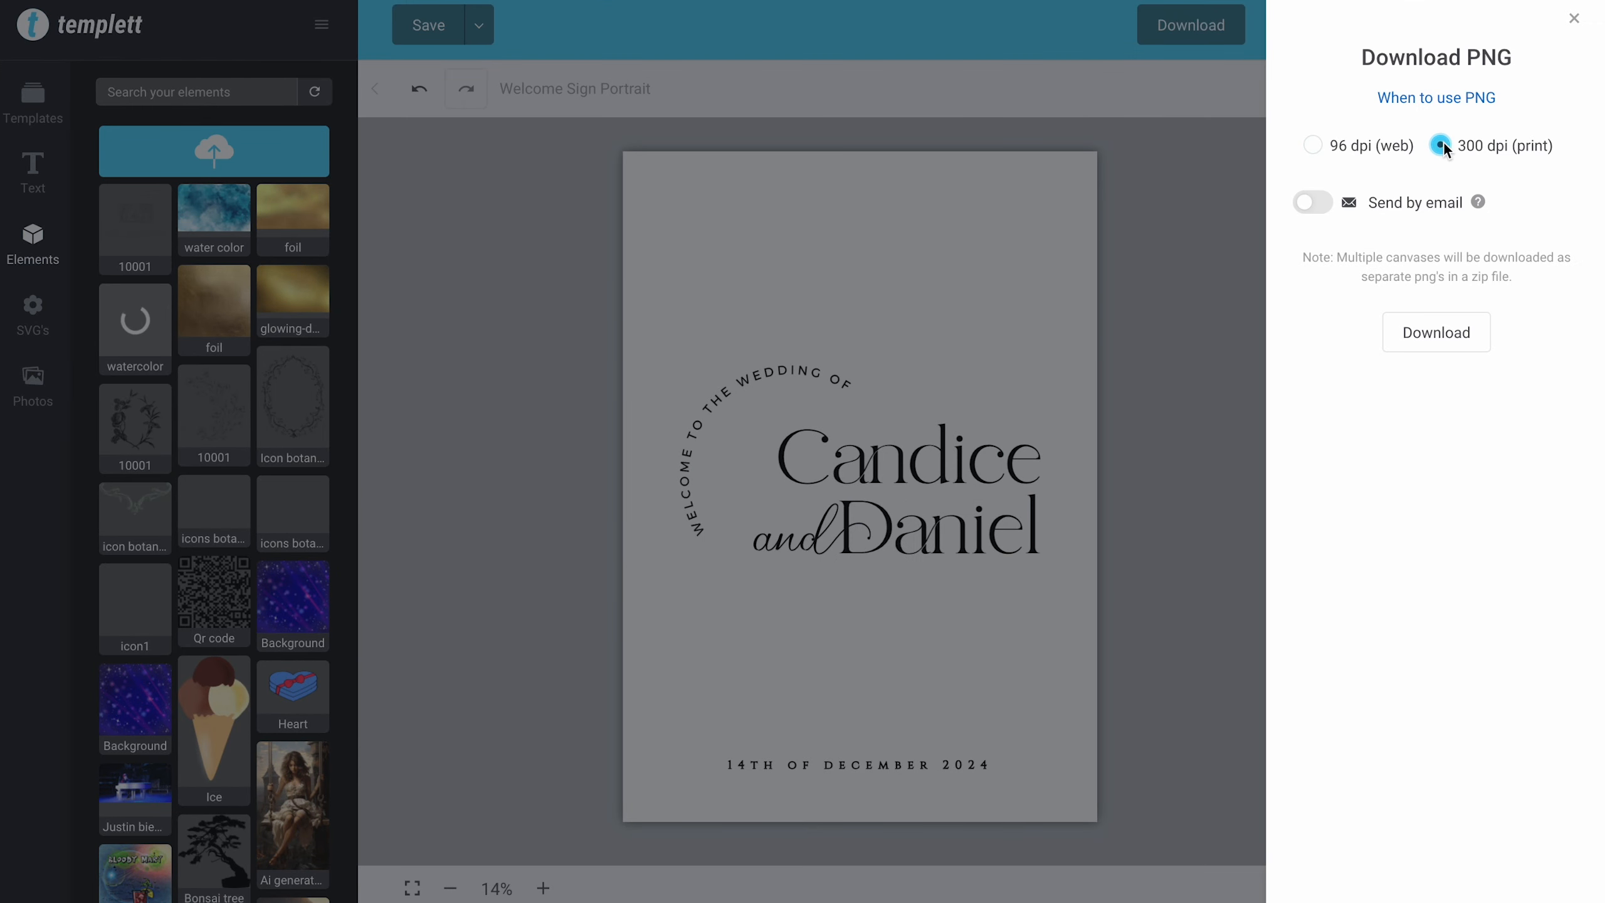
{"action": "left_click", "coordinate": [1573, 28]}
Step: Download the sign as a PDF with bleed and trim marks shown
{"action": "left_click", "coordinate": [1205, 37]}
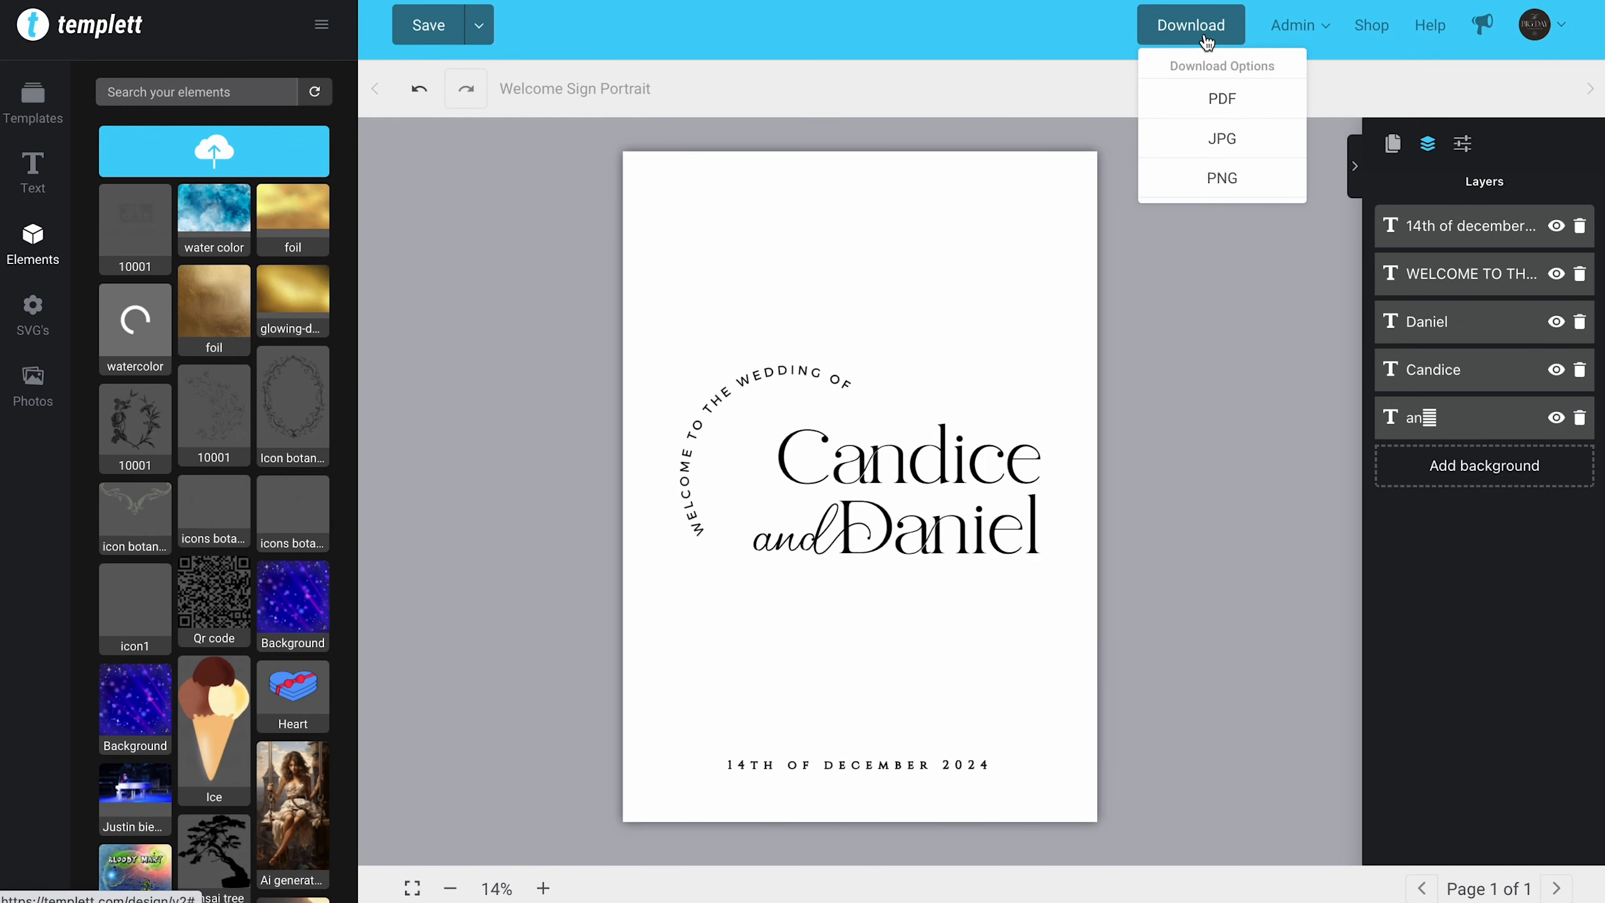
{"action": "left_click", "coordinate": [1204, 100]}
{"action": "left_click", "coordinate": [1309, 137]}
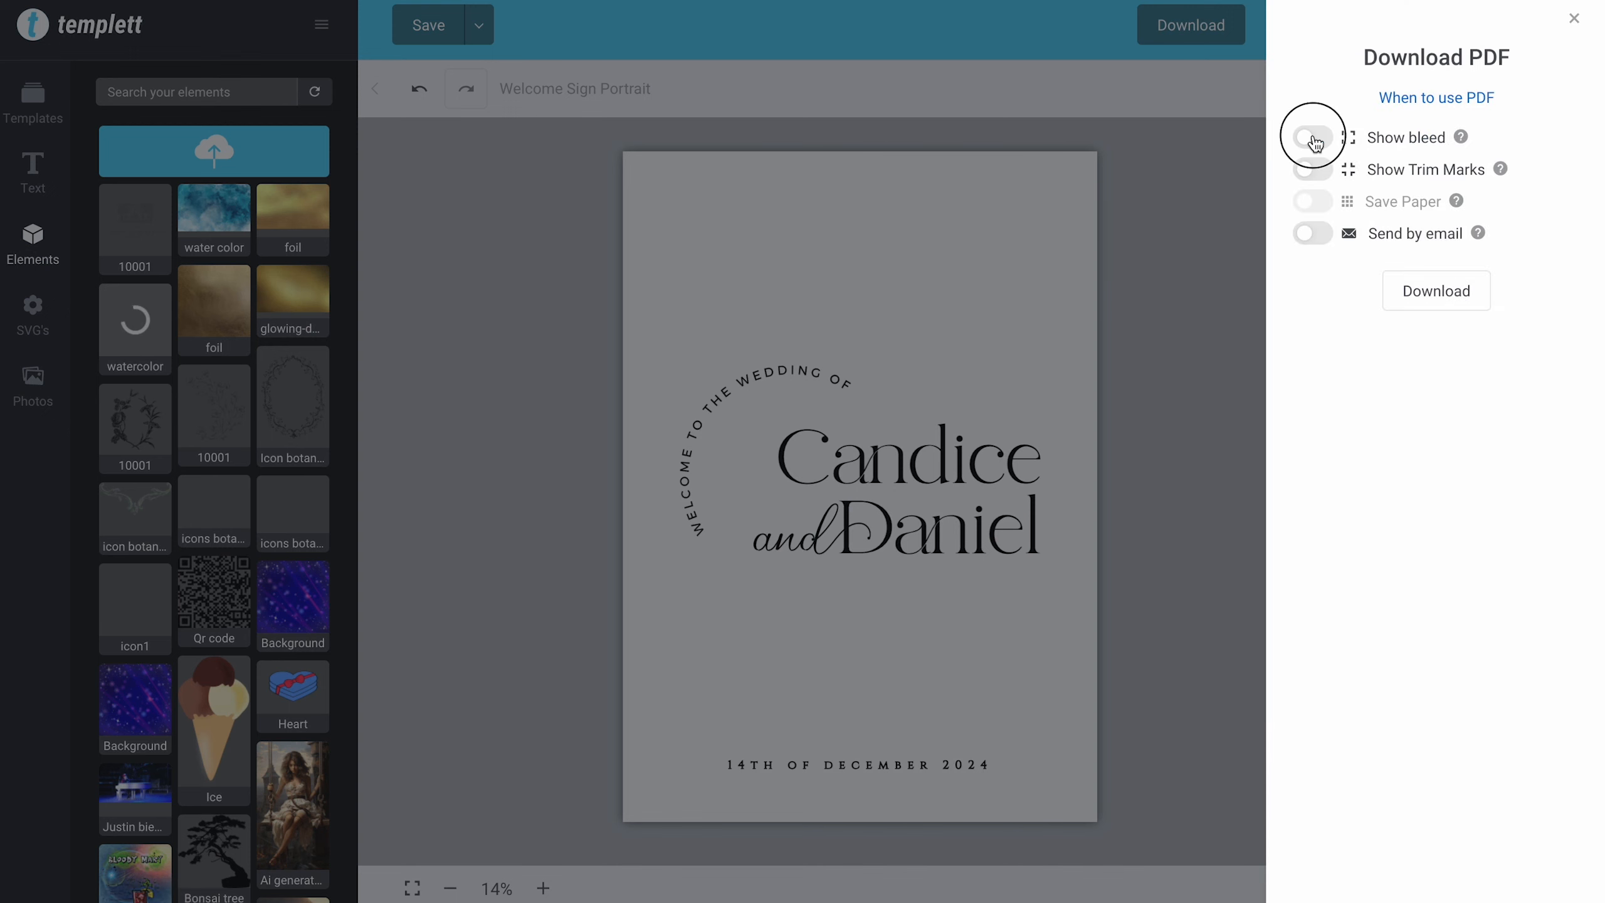
{"action": "left_click", "coordinate": [1318, 175]}
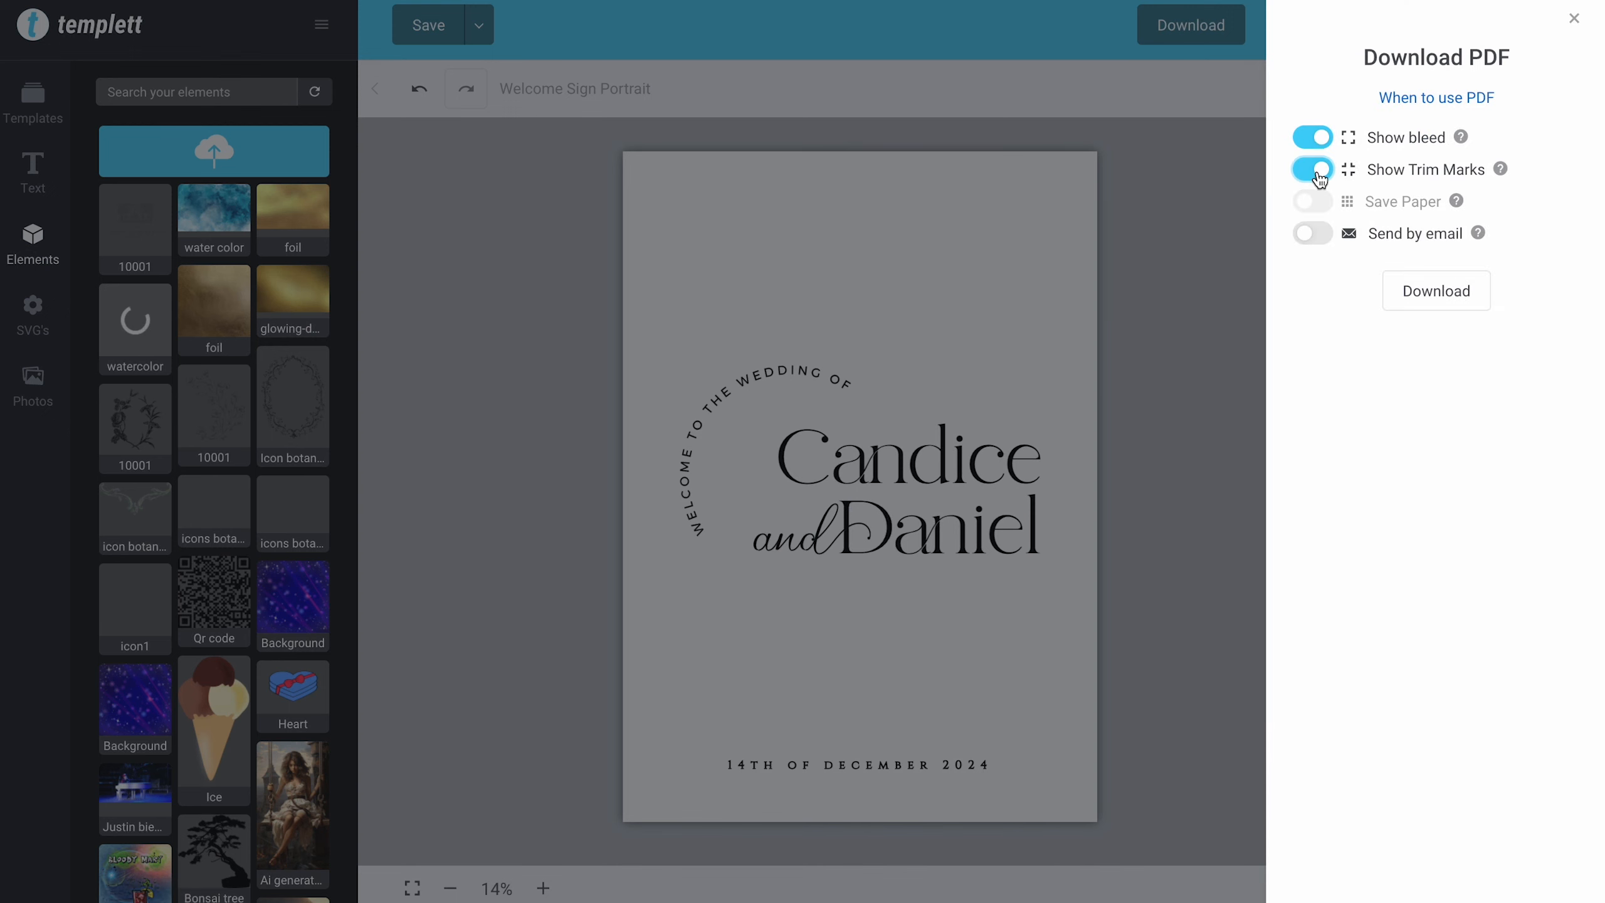
{"action": "left_click", "coordinate": [1436, 291]}
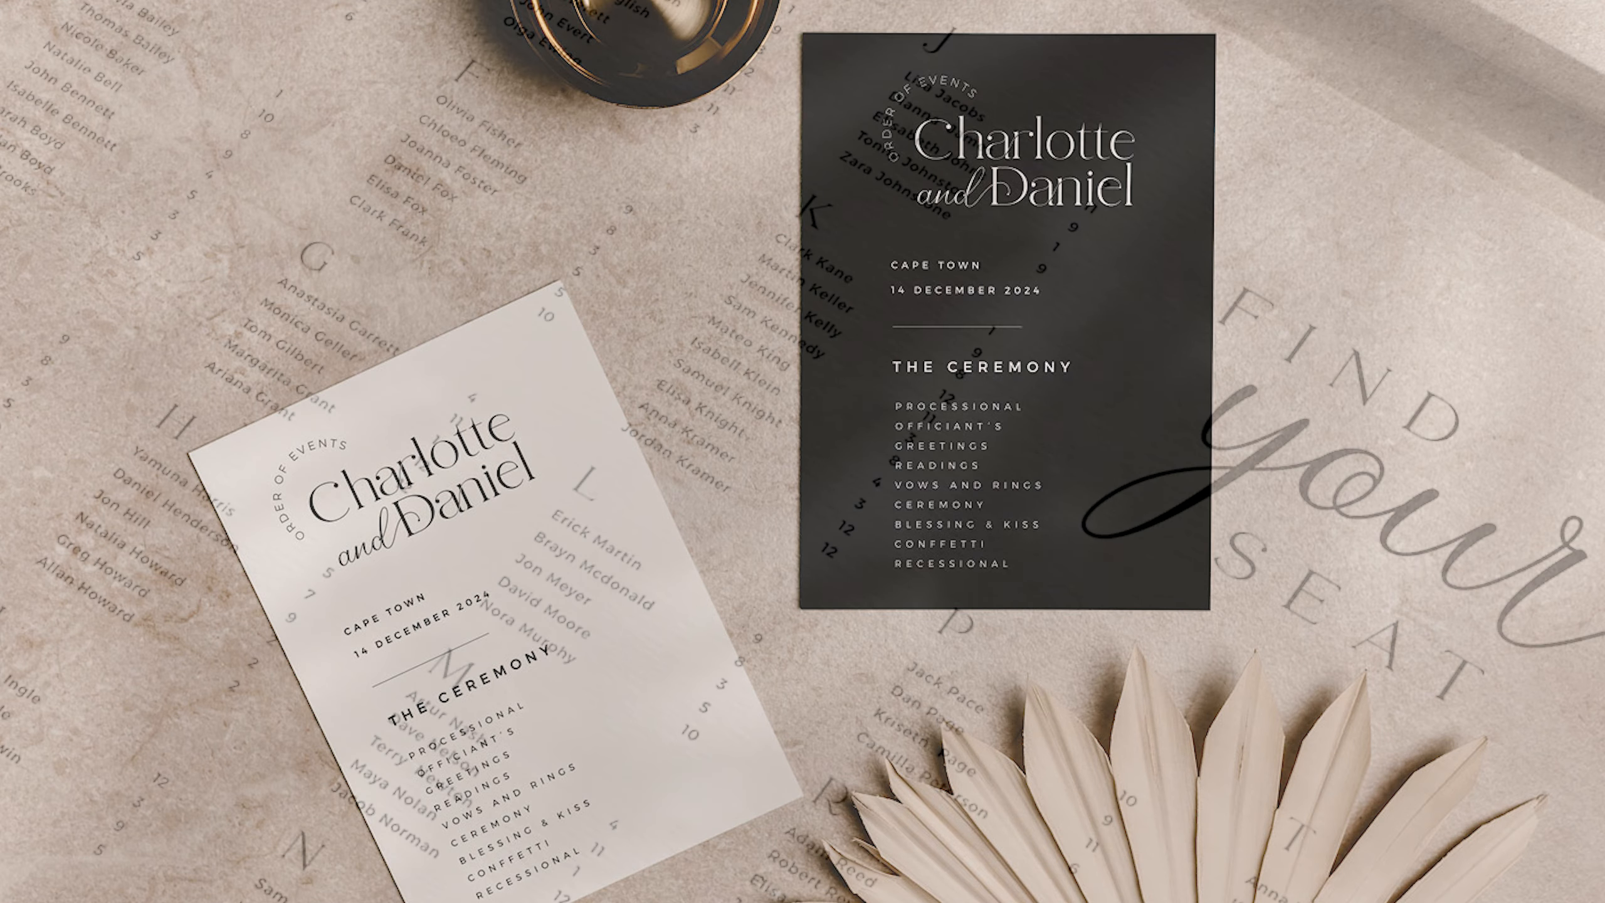